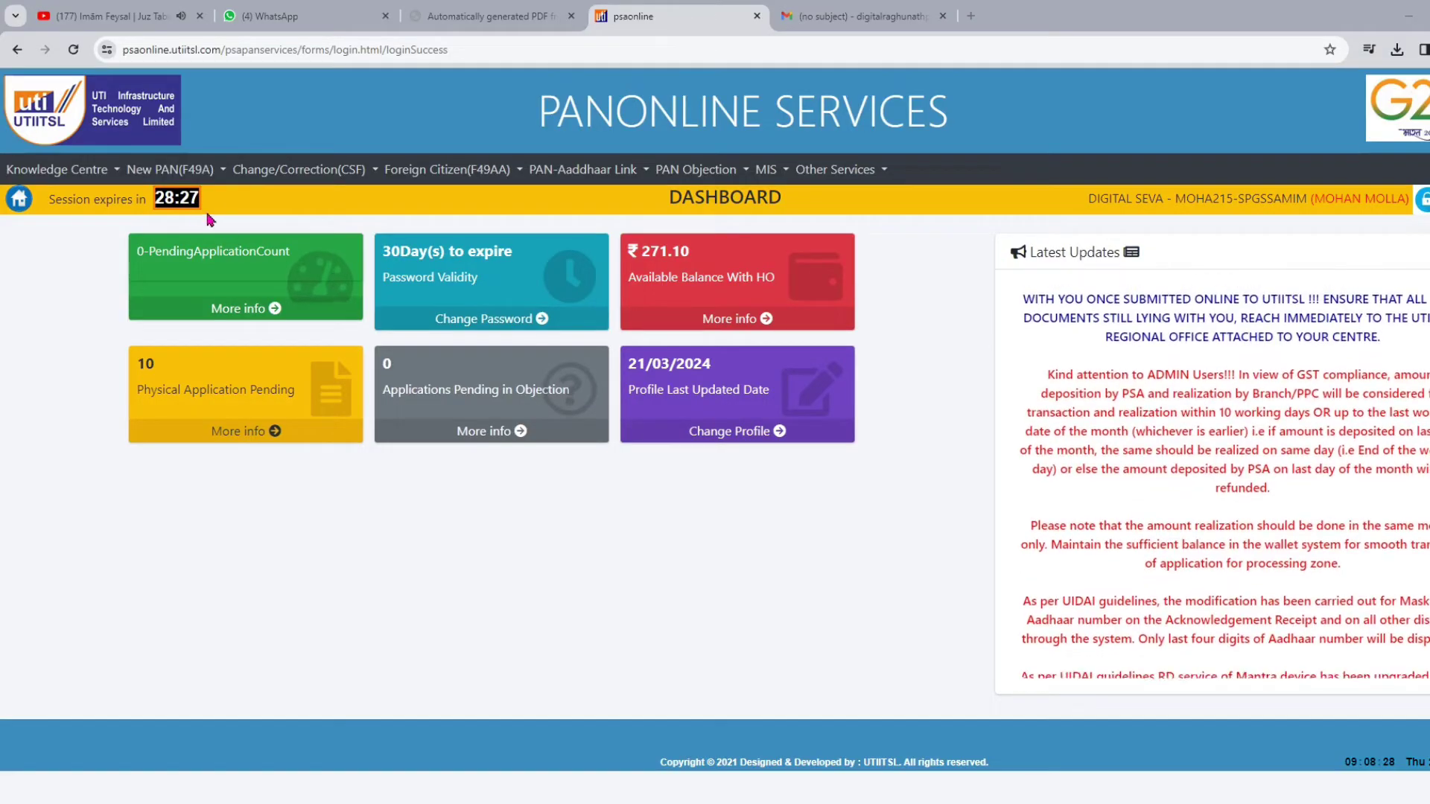
Step: Open a new Form 49A PAN application and dismiss the physical application instructions
left_click(178, 170)
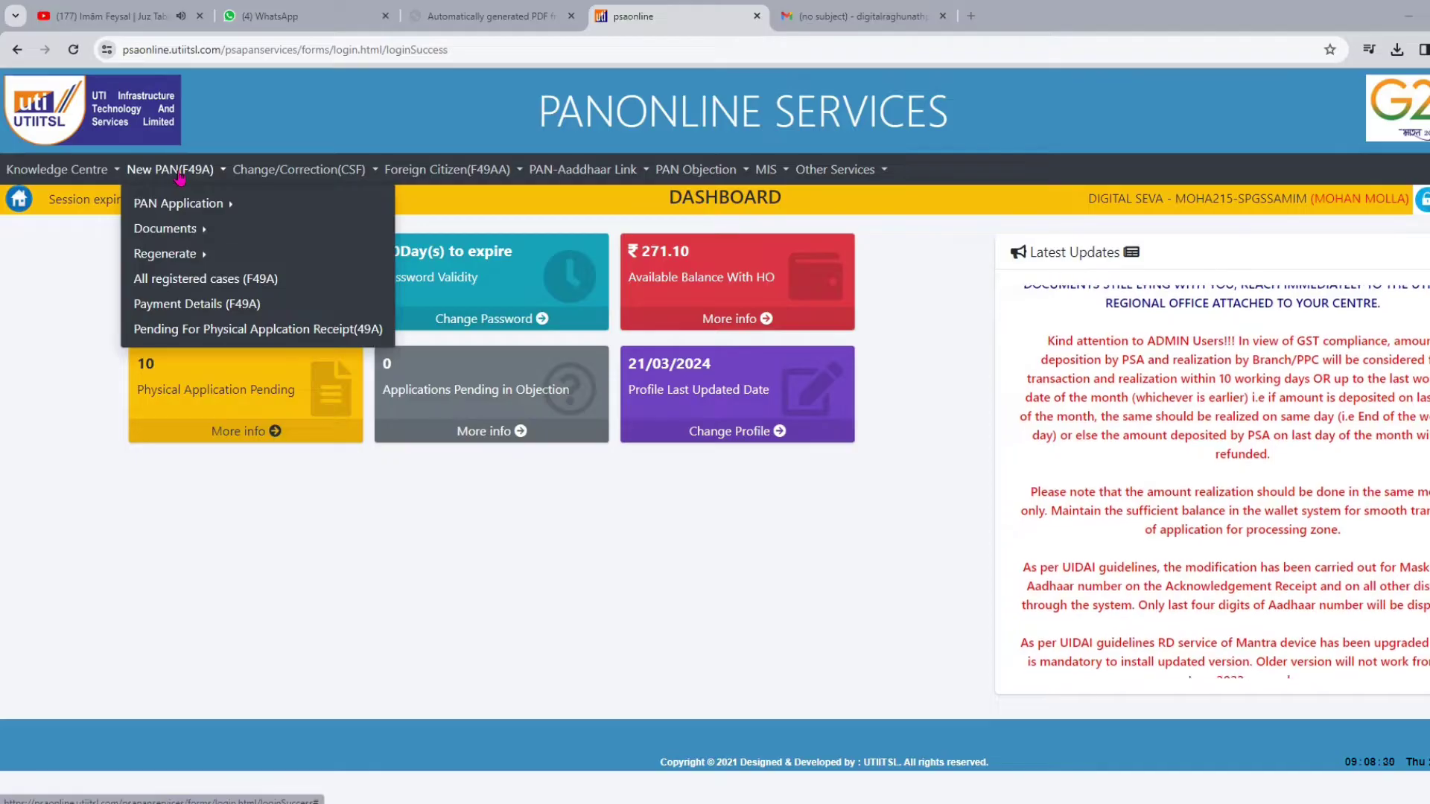
left_click(178, 204)
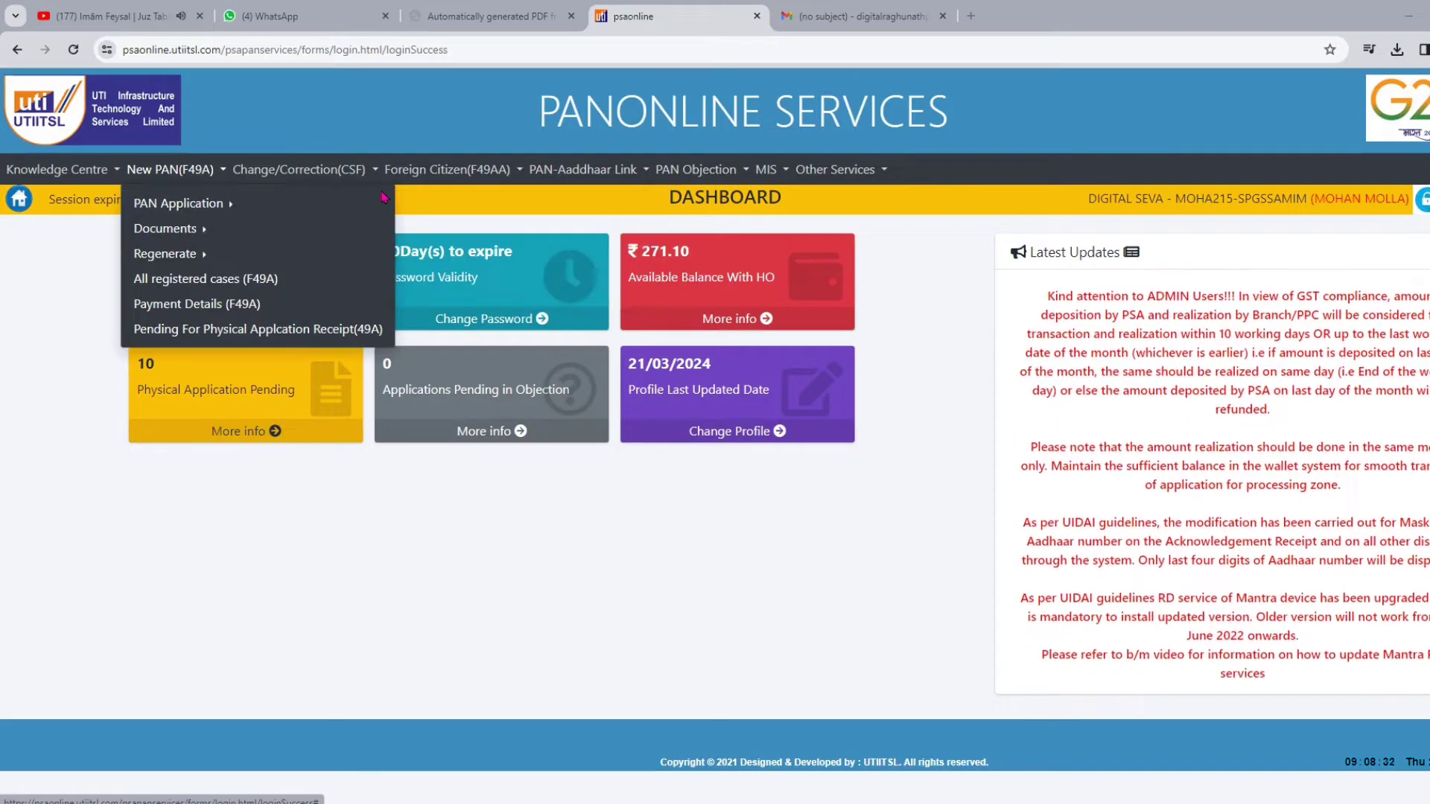
left_click(406, 211)
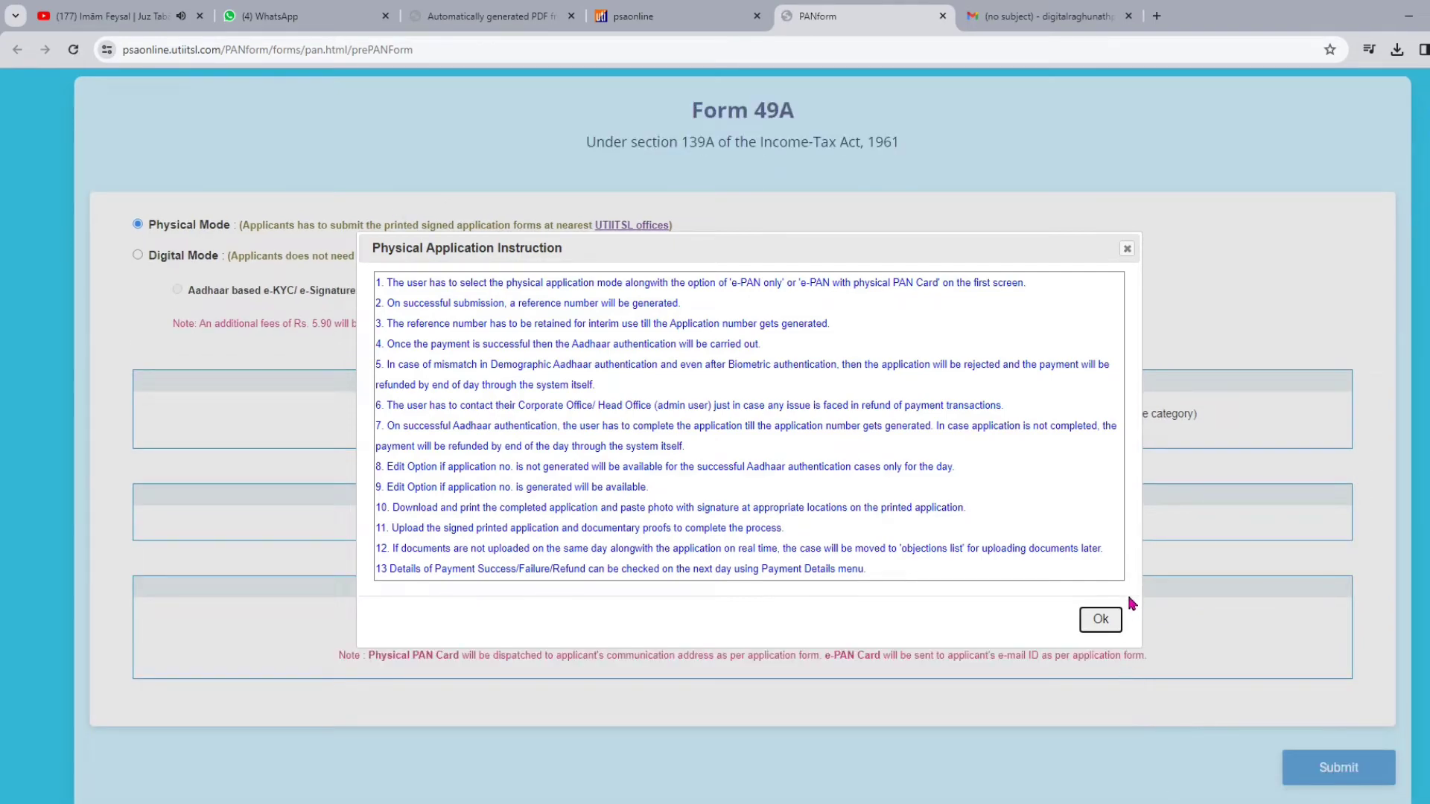
left_click(1099, 619)
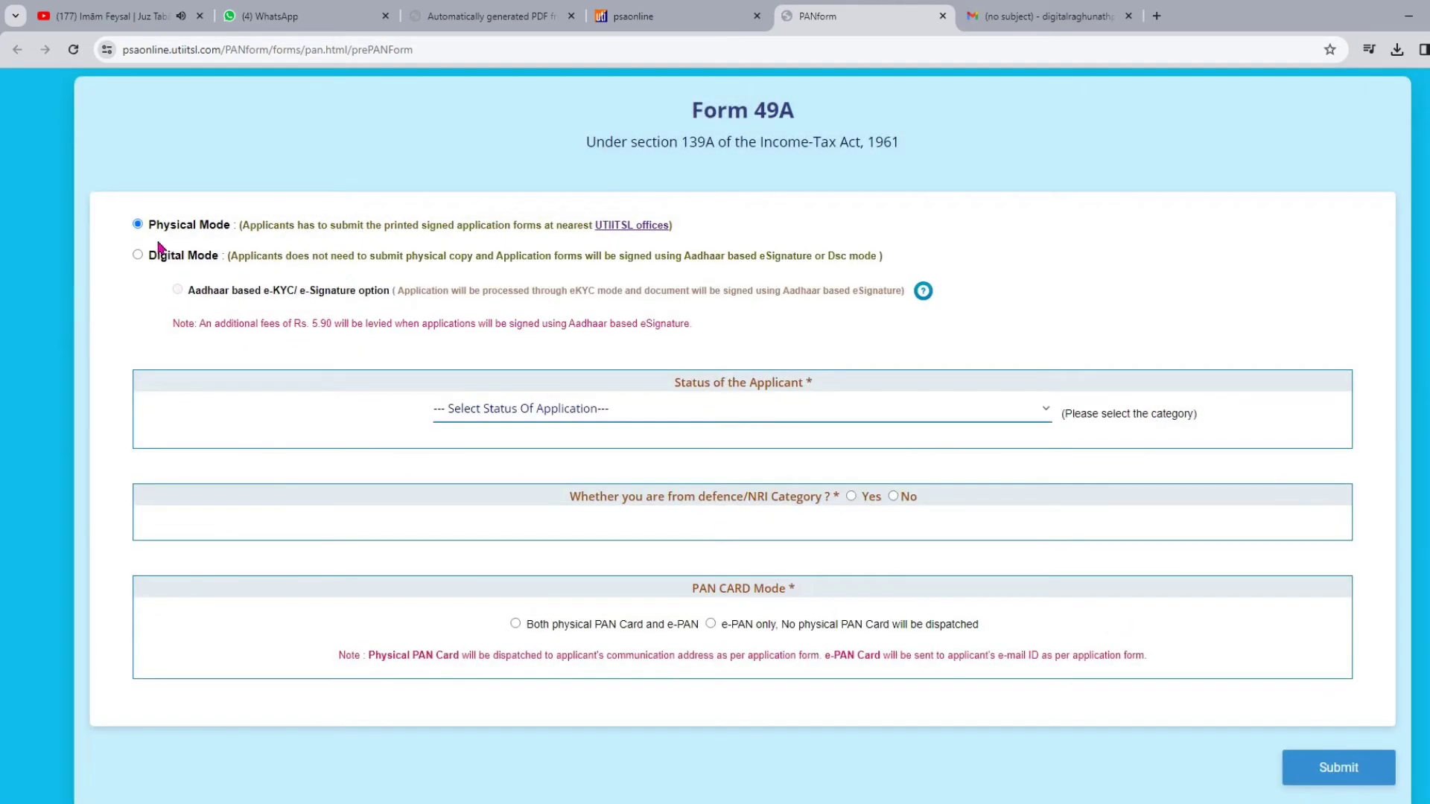
Step: Submit the application in Physical Mode for Association of Person with both physical PAN Card and e-PAN, and acknowledge the reference number
left_click_drag(147, 224, 676, 237)
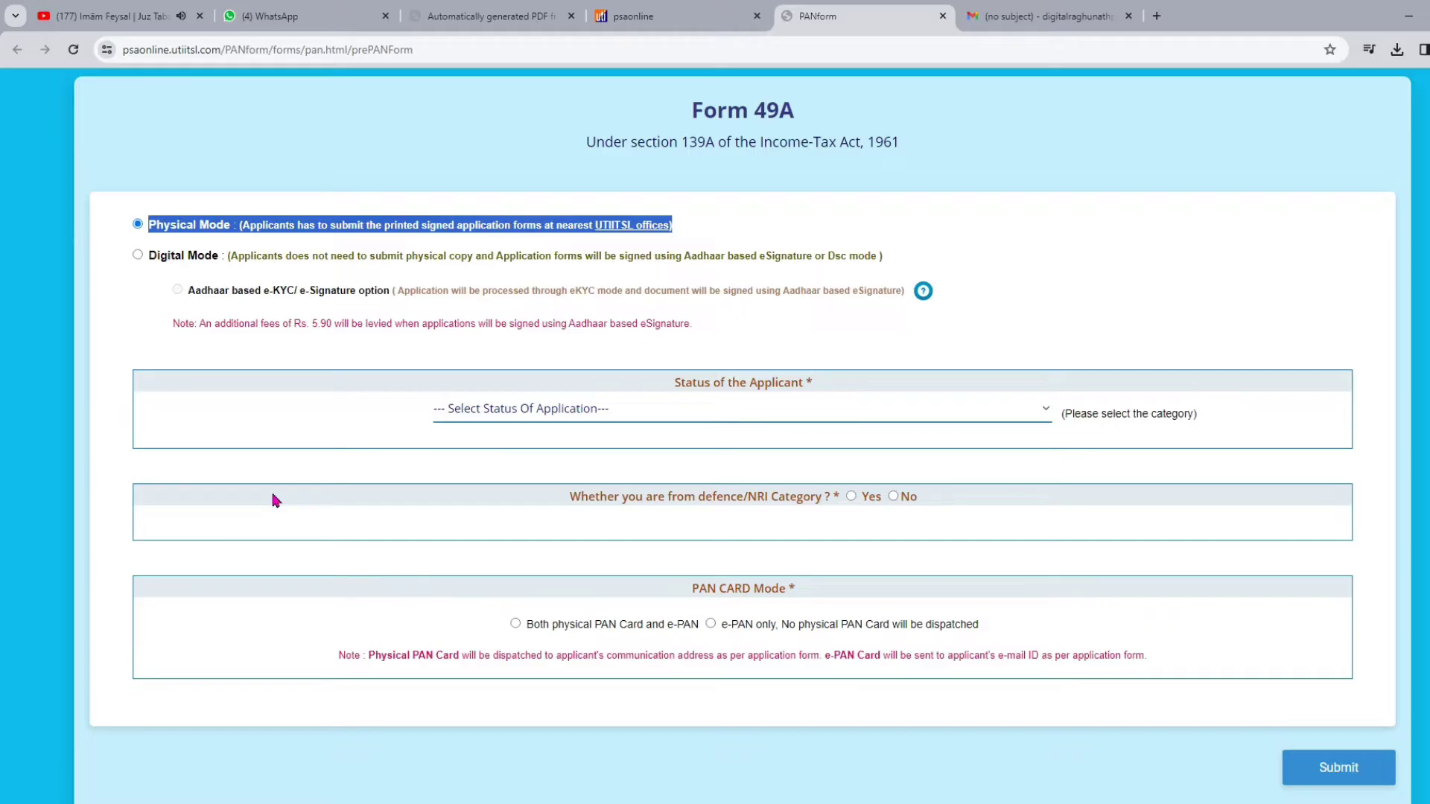
left_click(612, 414)
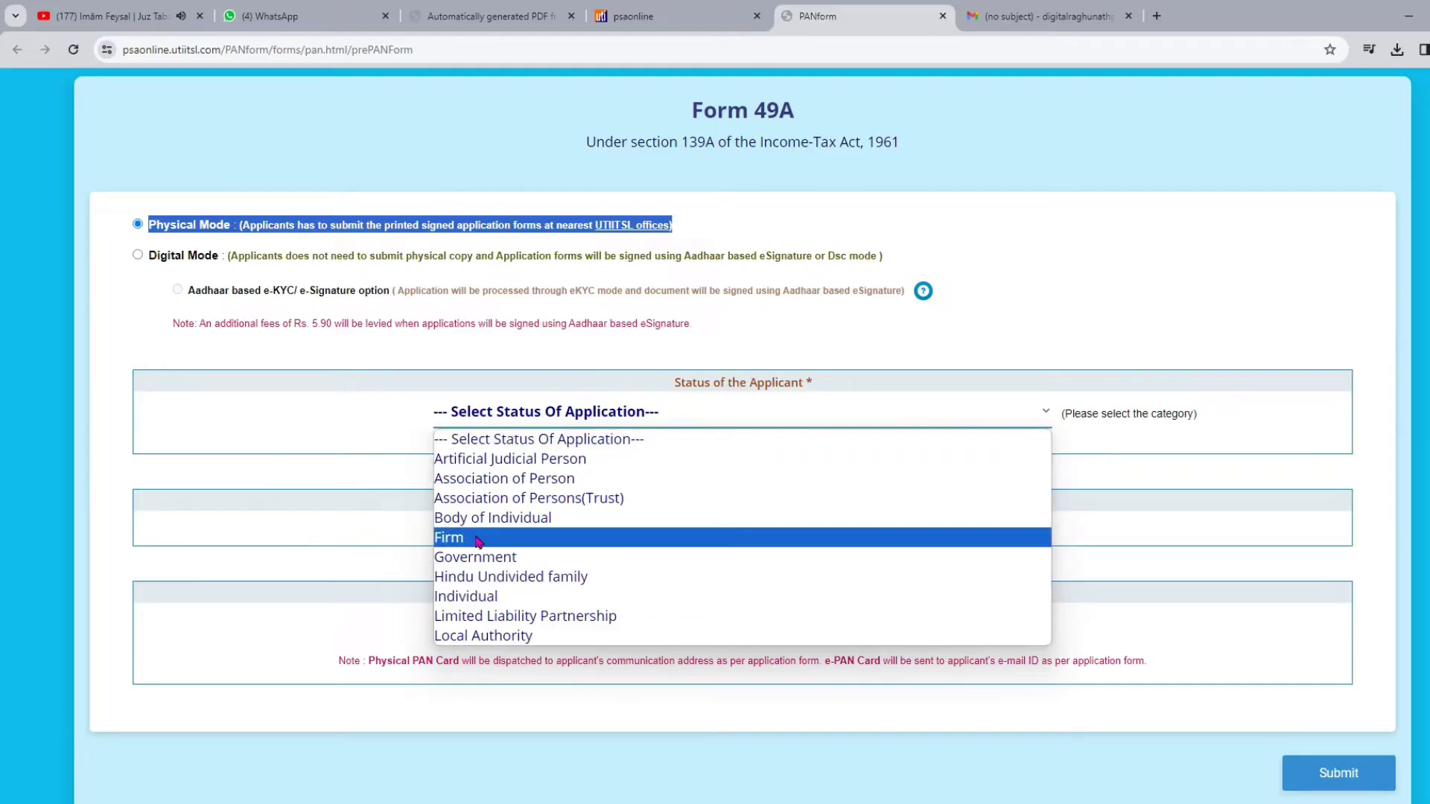
left_click(452, 480)
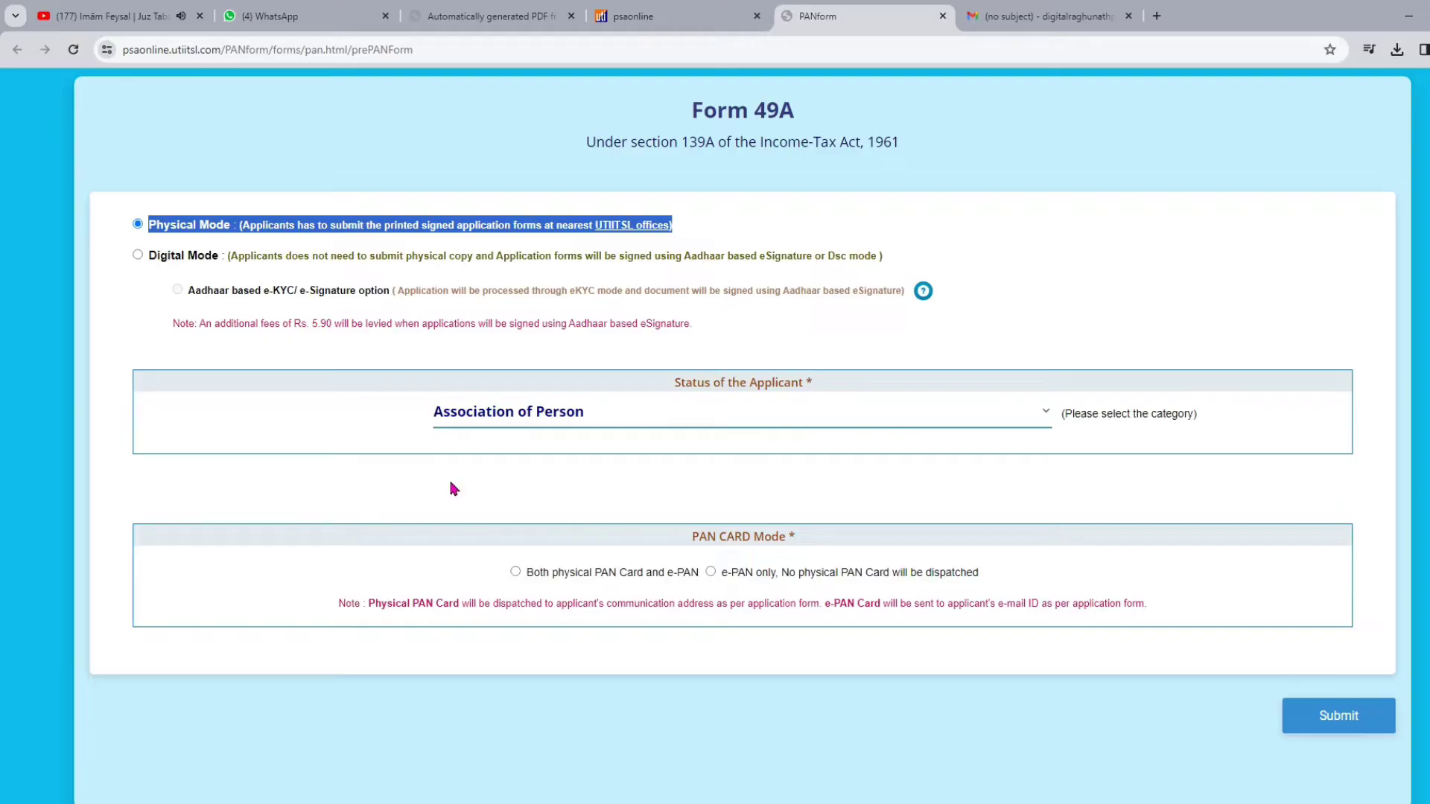
left_click(515, 574)
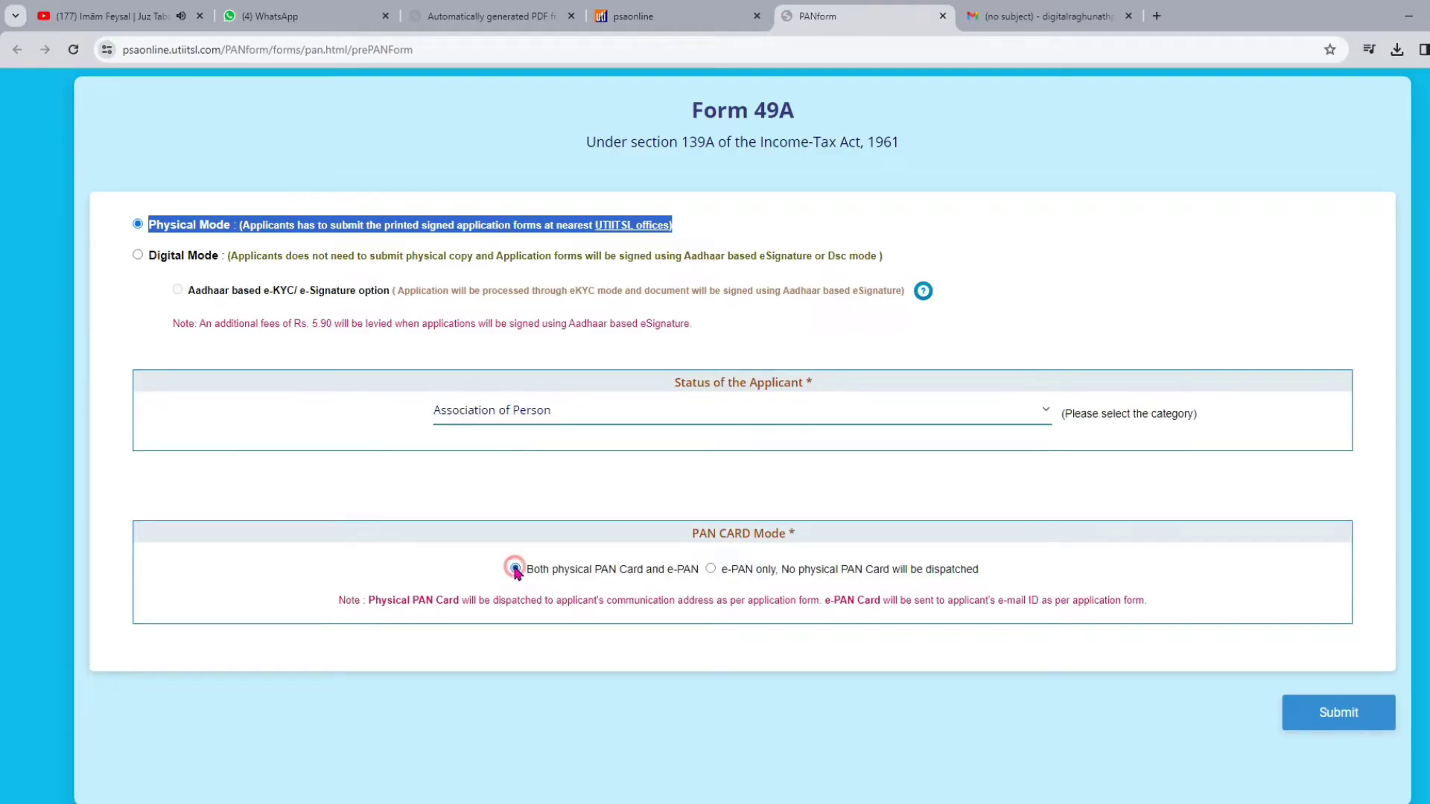
left_click(1339, 719)
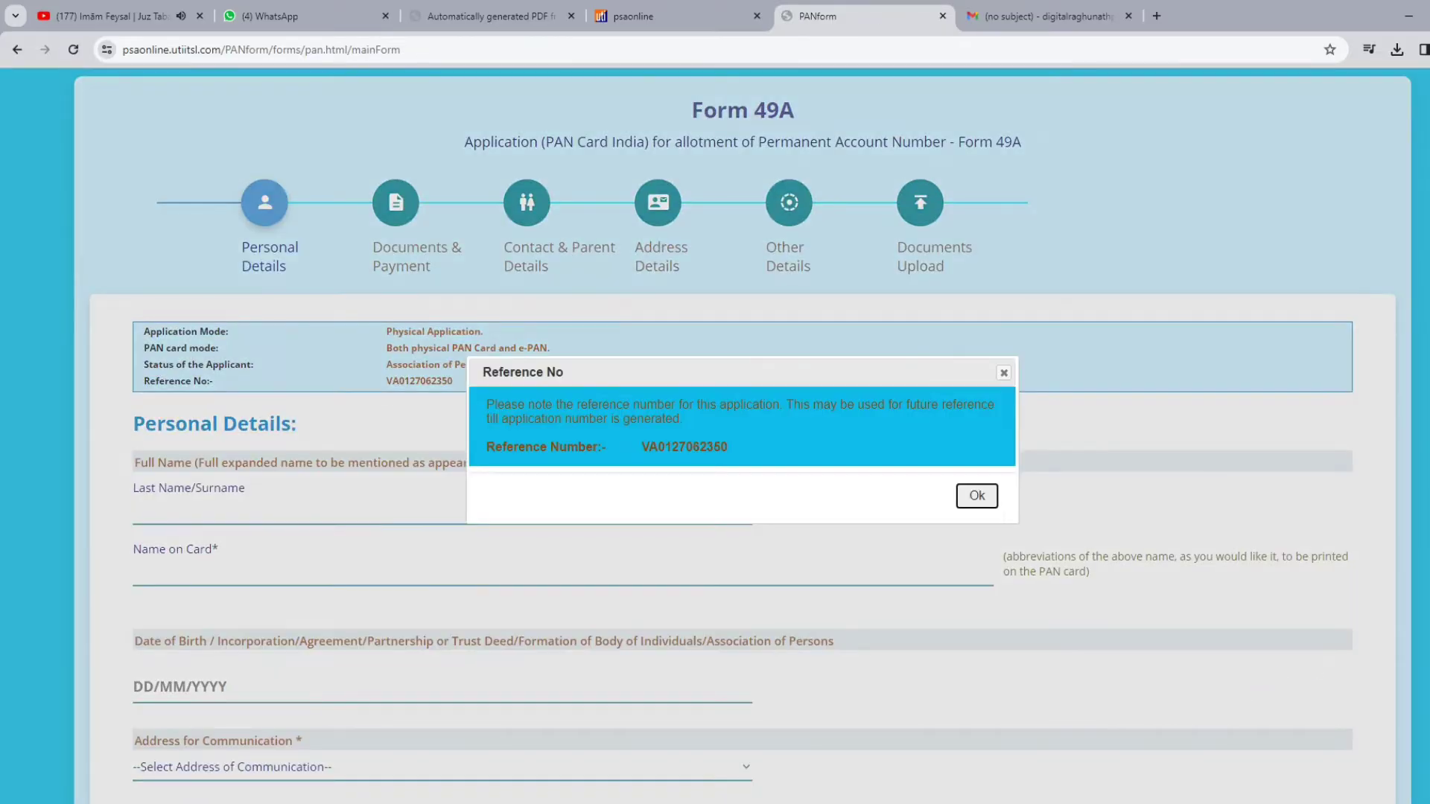
left_click(976, 495)
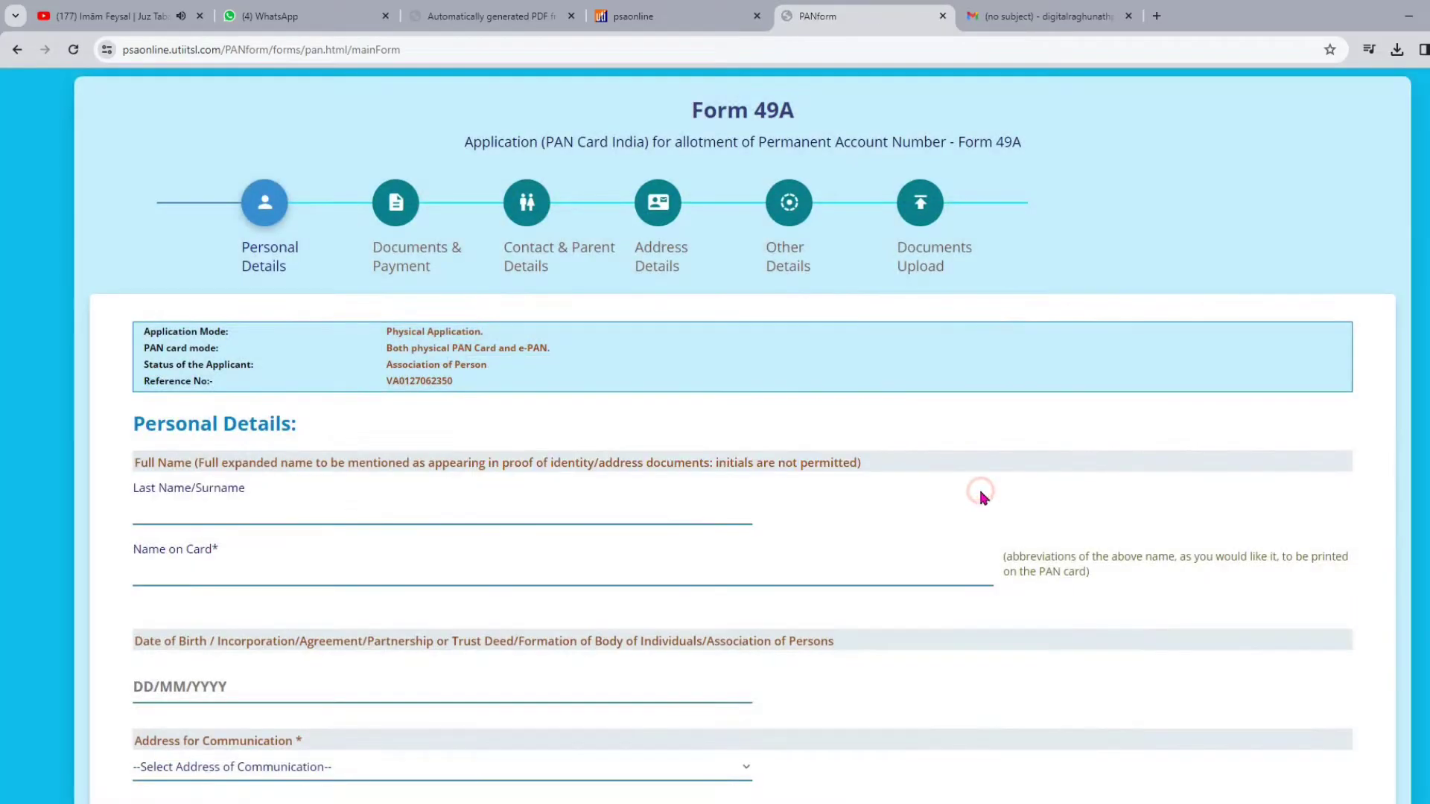
Step: Review the name, date, communication address and state fields of the Personal Details form
scroll(201, 560, "down", 3)
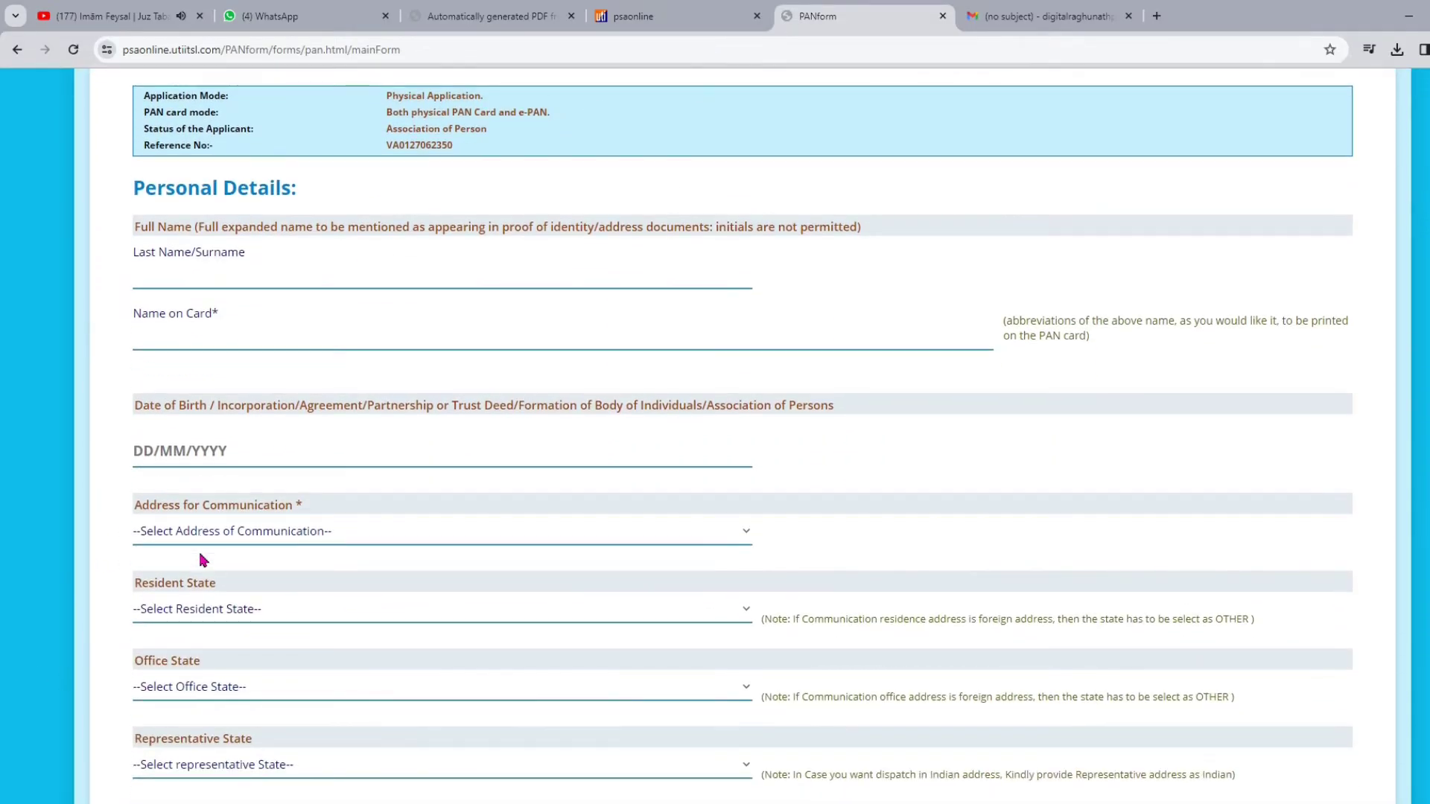
scroll(201, 560, "up", 1)
scroll(201, 560, "up", 1)
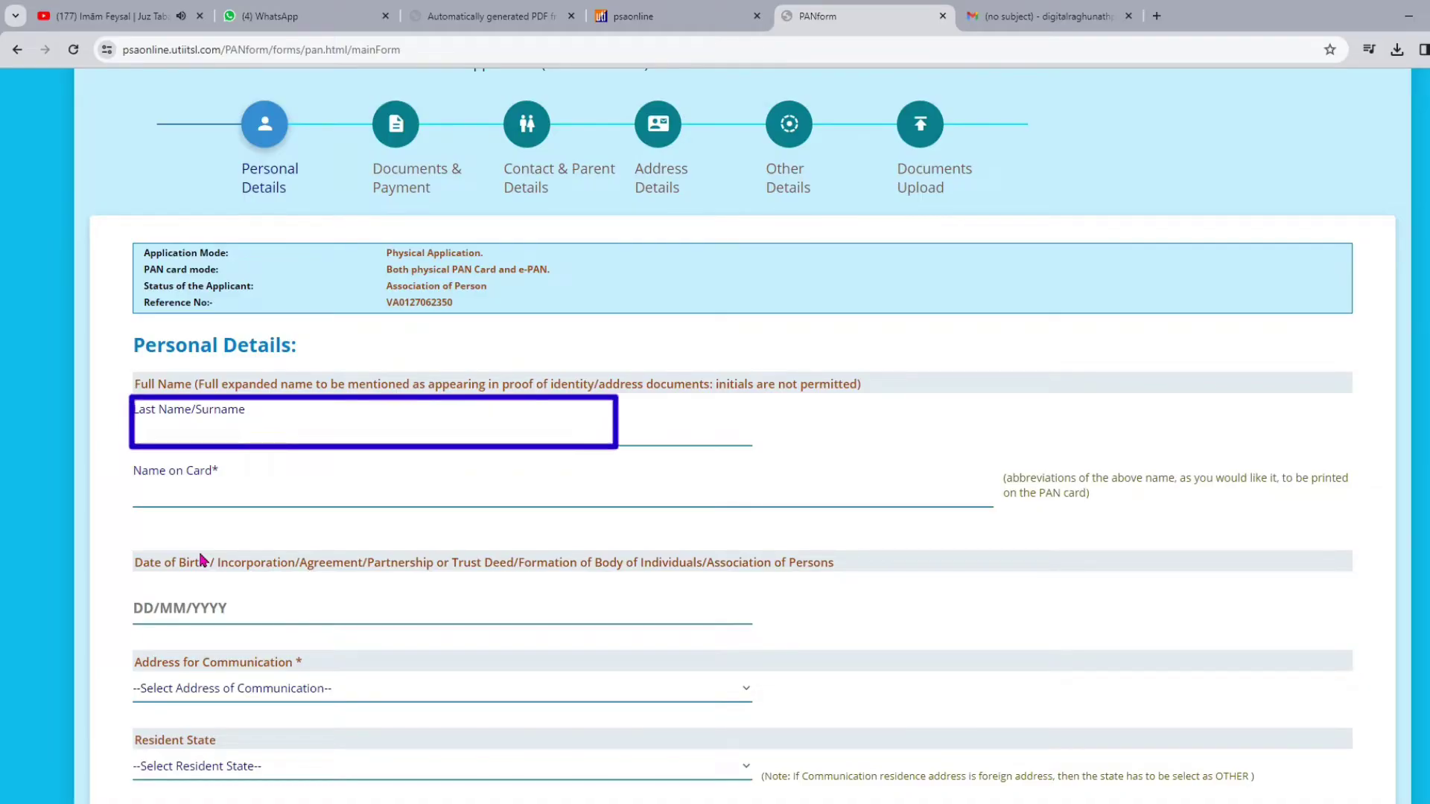
scroll(202, 560, "down", 4)
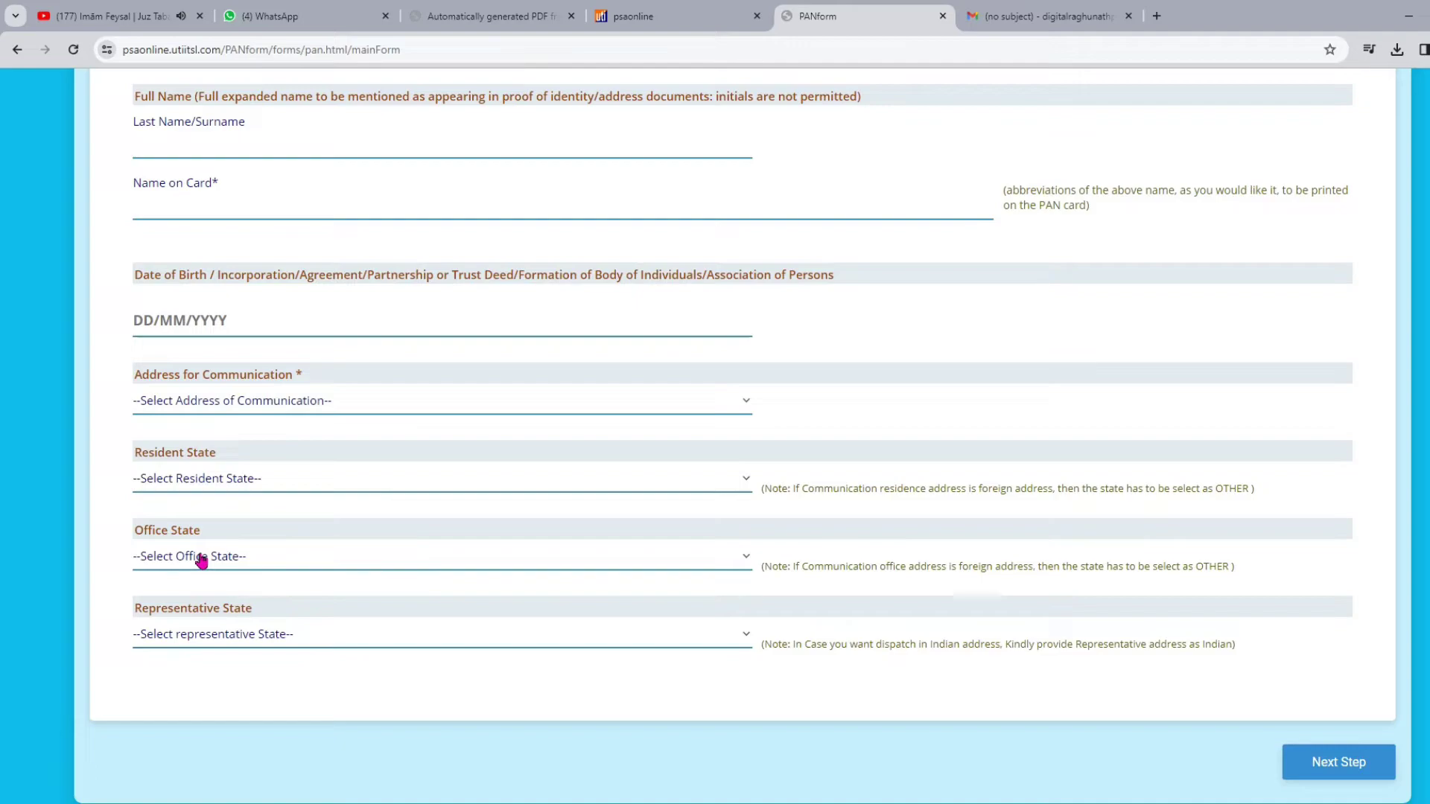
scroll(201, 560, "up", 4)
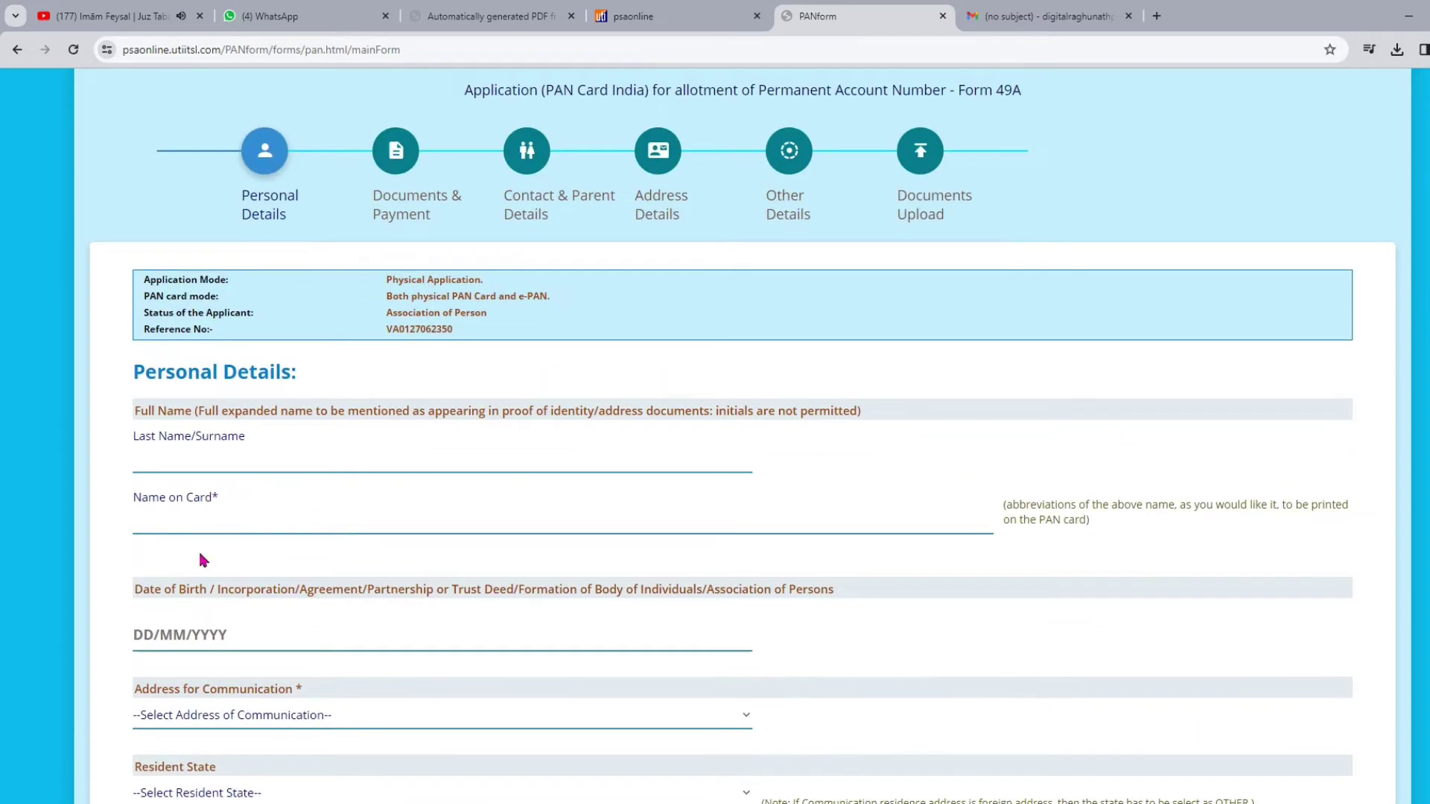
scroll(201, 560, "up", 1)
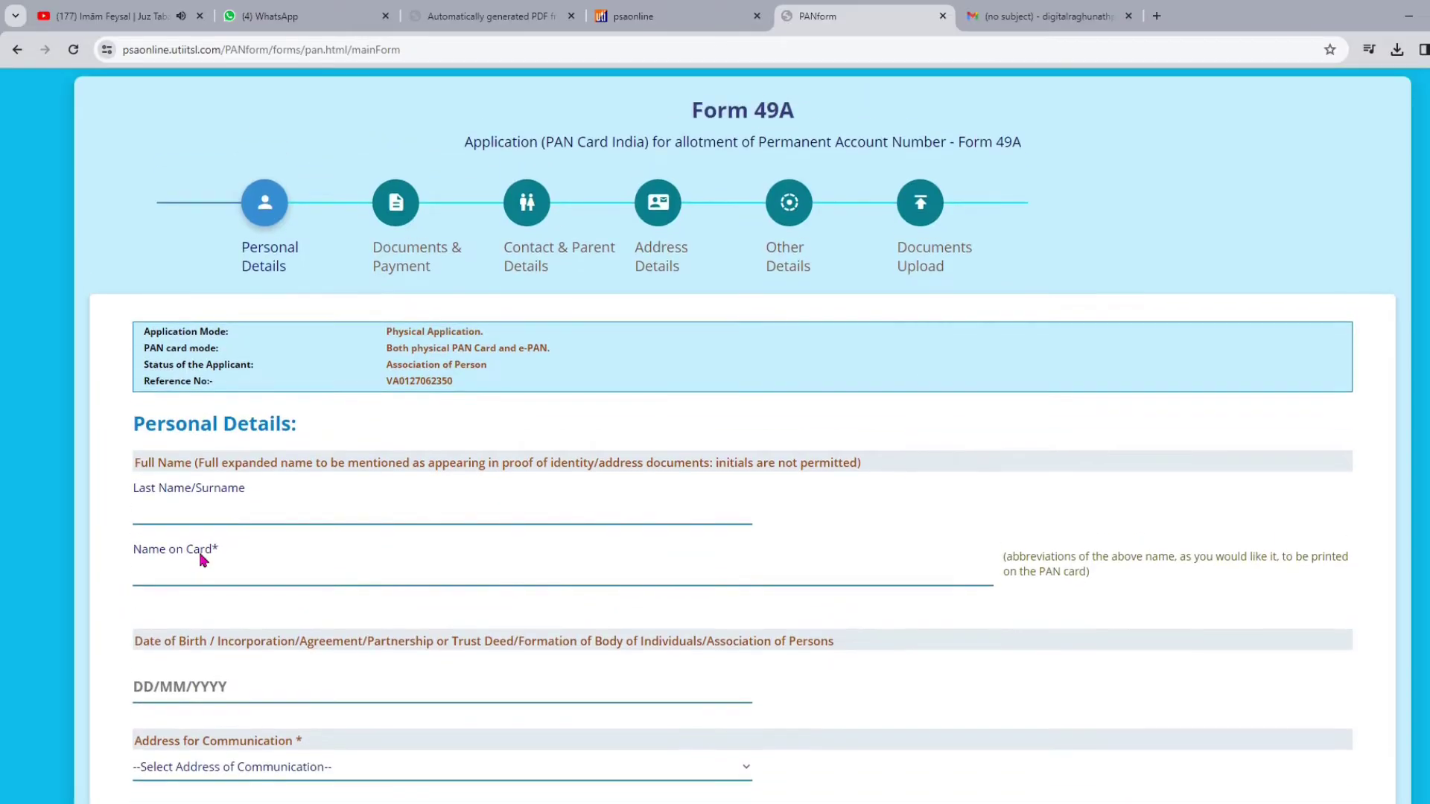
scroll(201, 560, "down", 4)
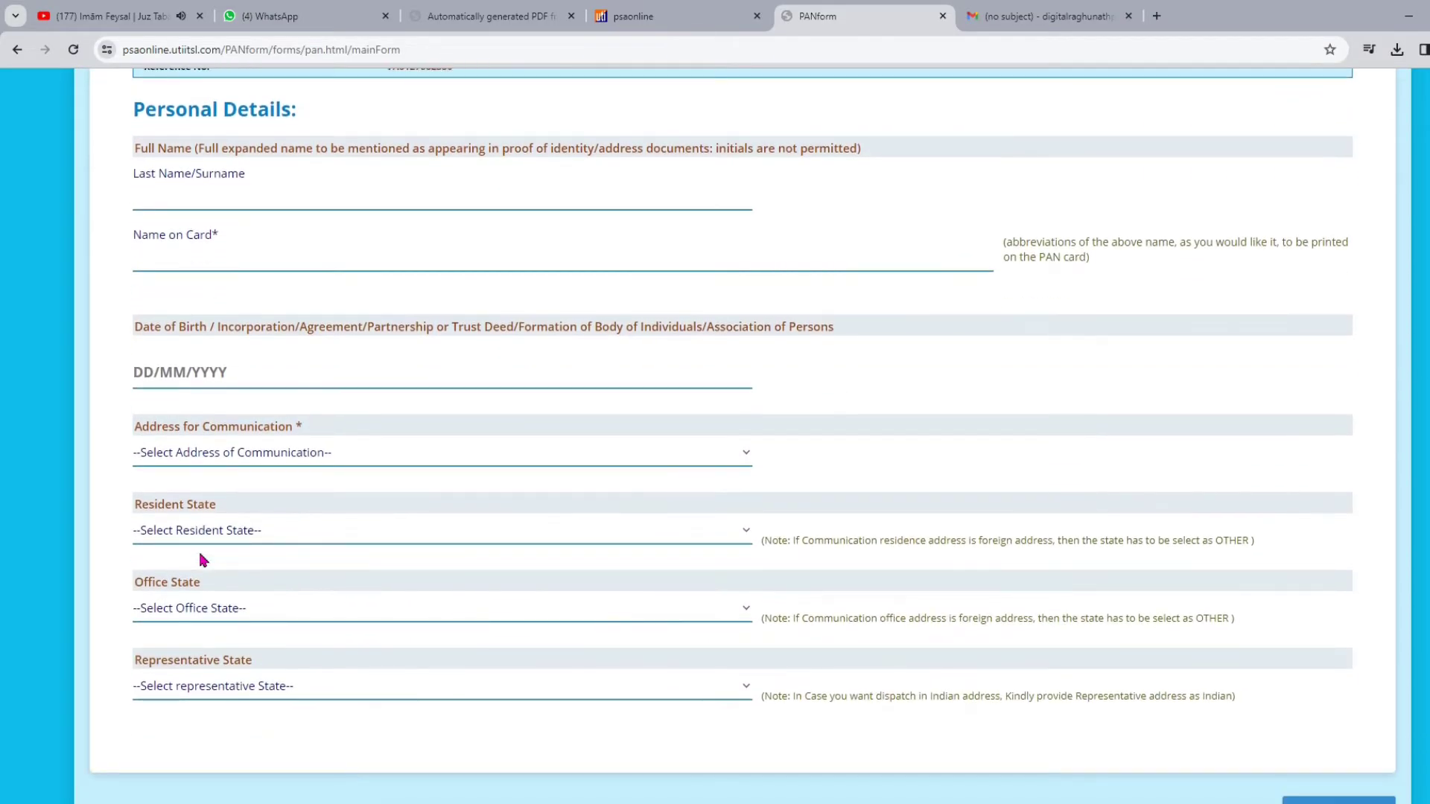
scroll(201, 560, "down", 1)
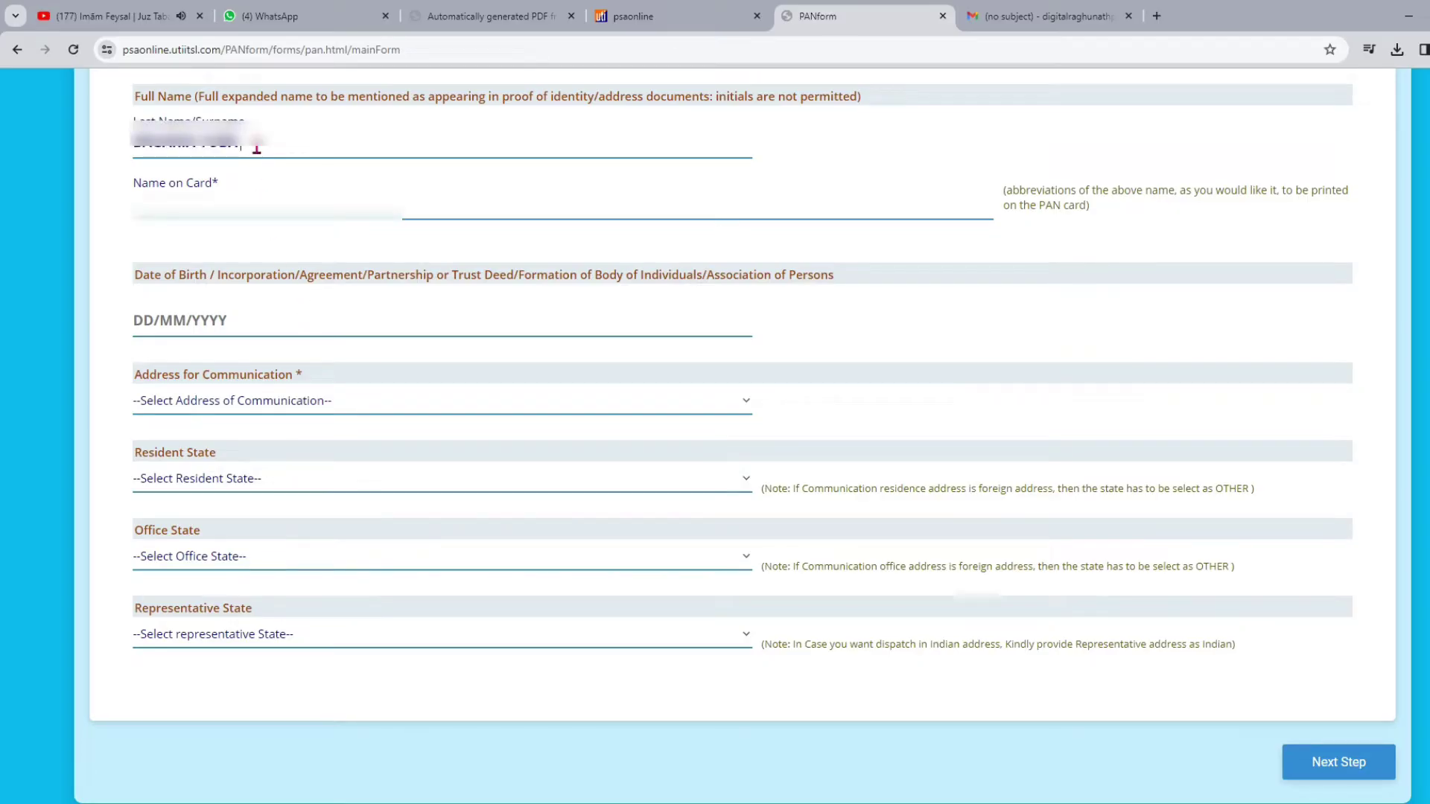
Step: Enter the association's name as surname and name on card, and set its formation date to 29/11/2023
type("GAYA")
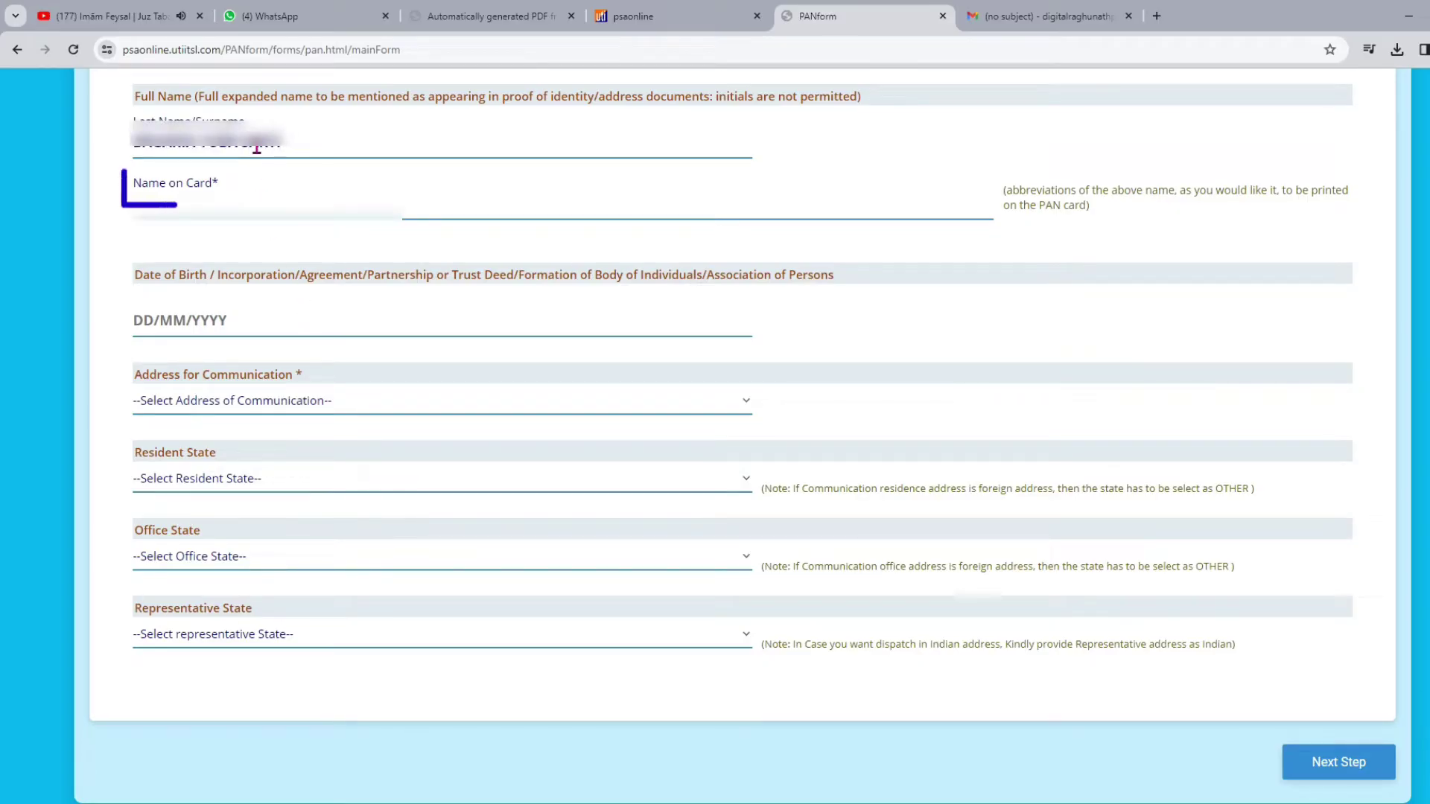
left_click(252, 210)
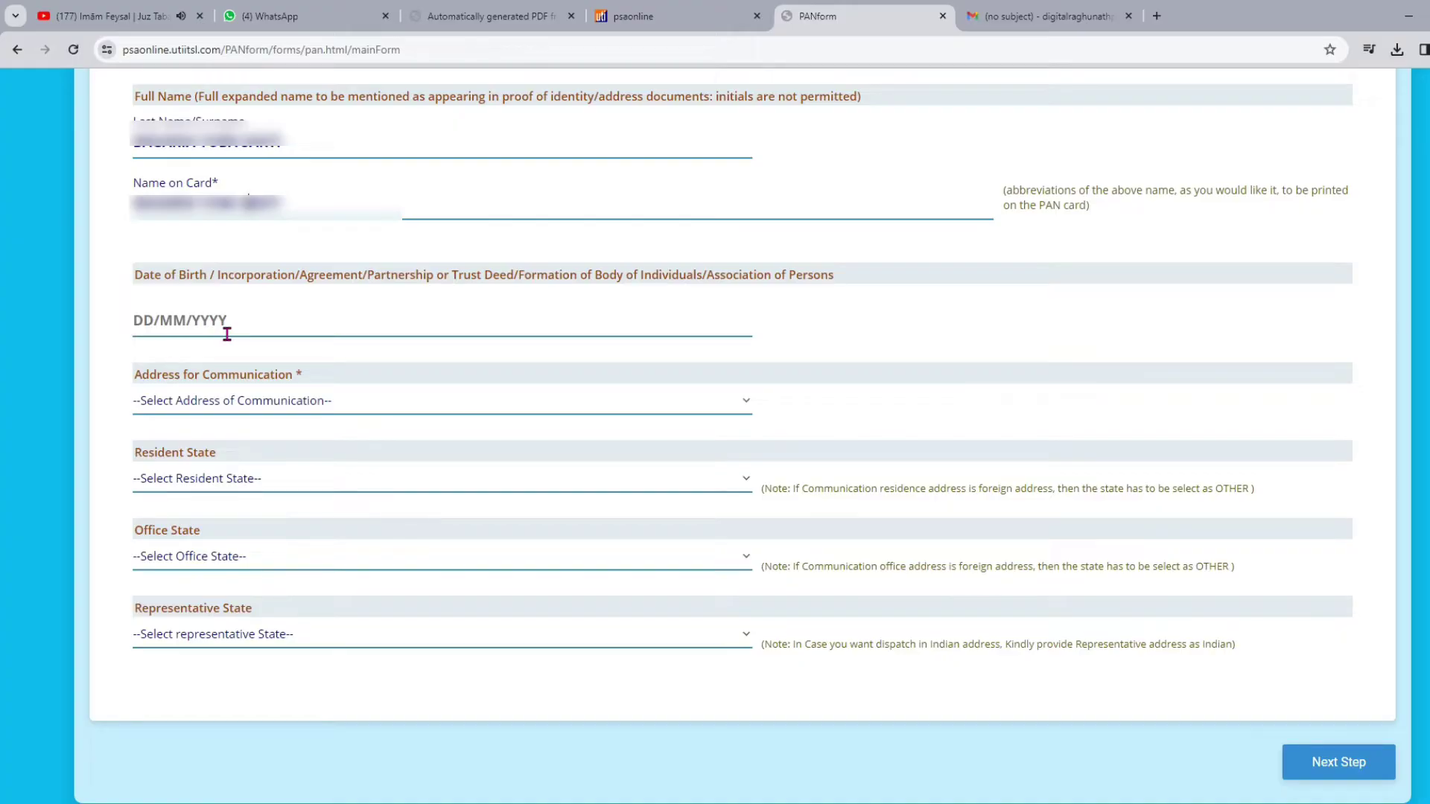
left_click(178, 322)
left_click(305, 352)
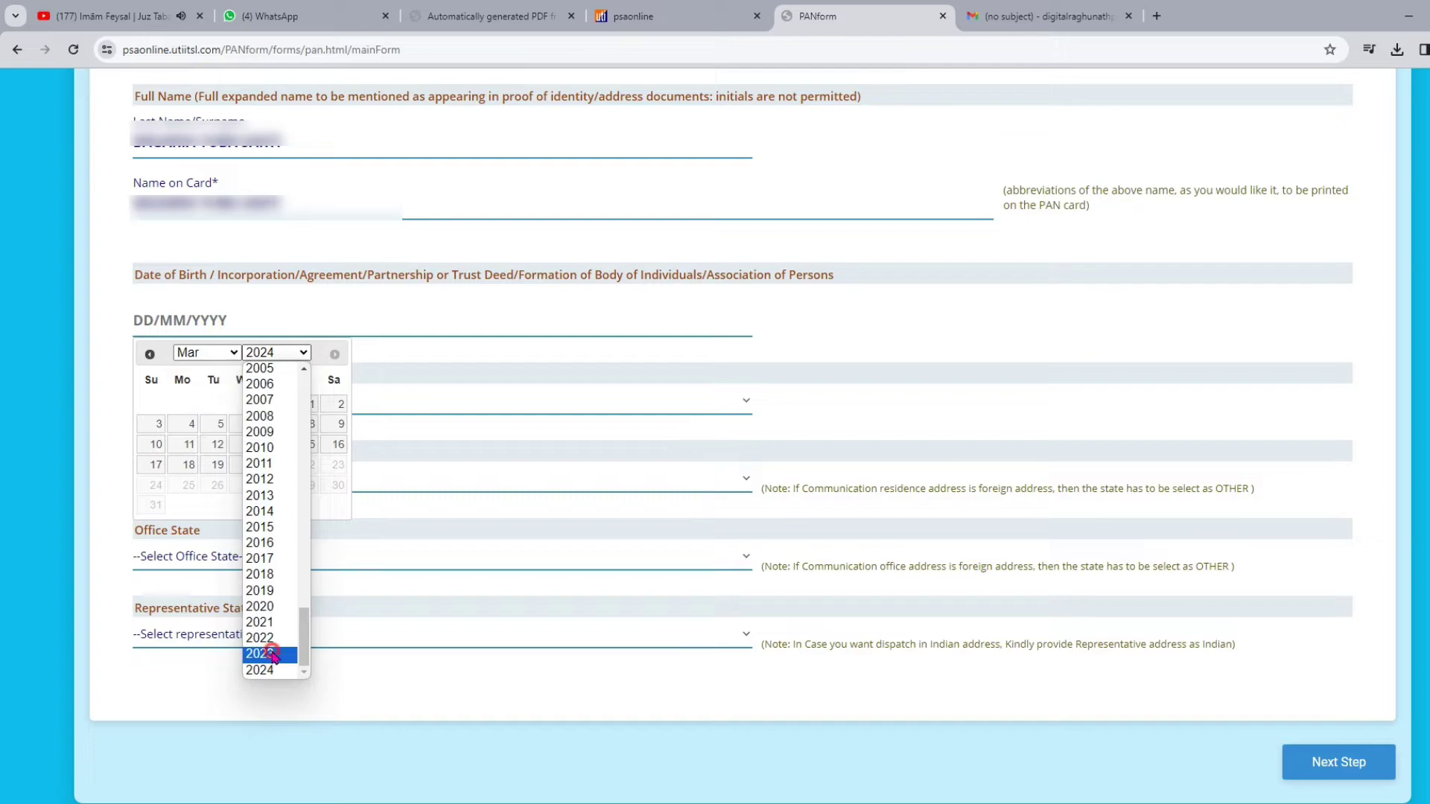
left_click(273, 655)
left_click(236, 350)
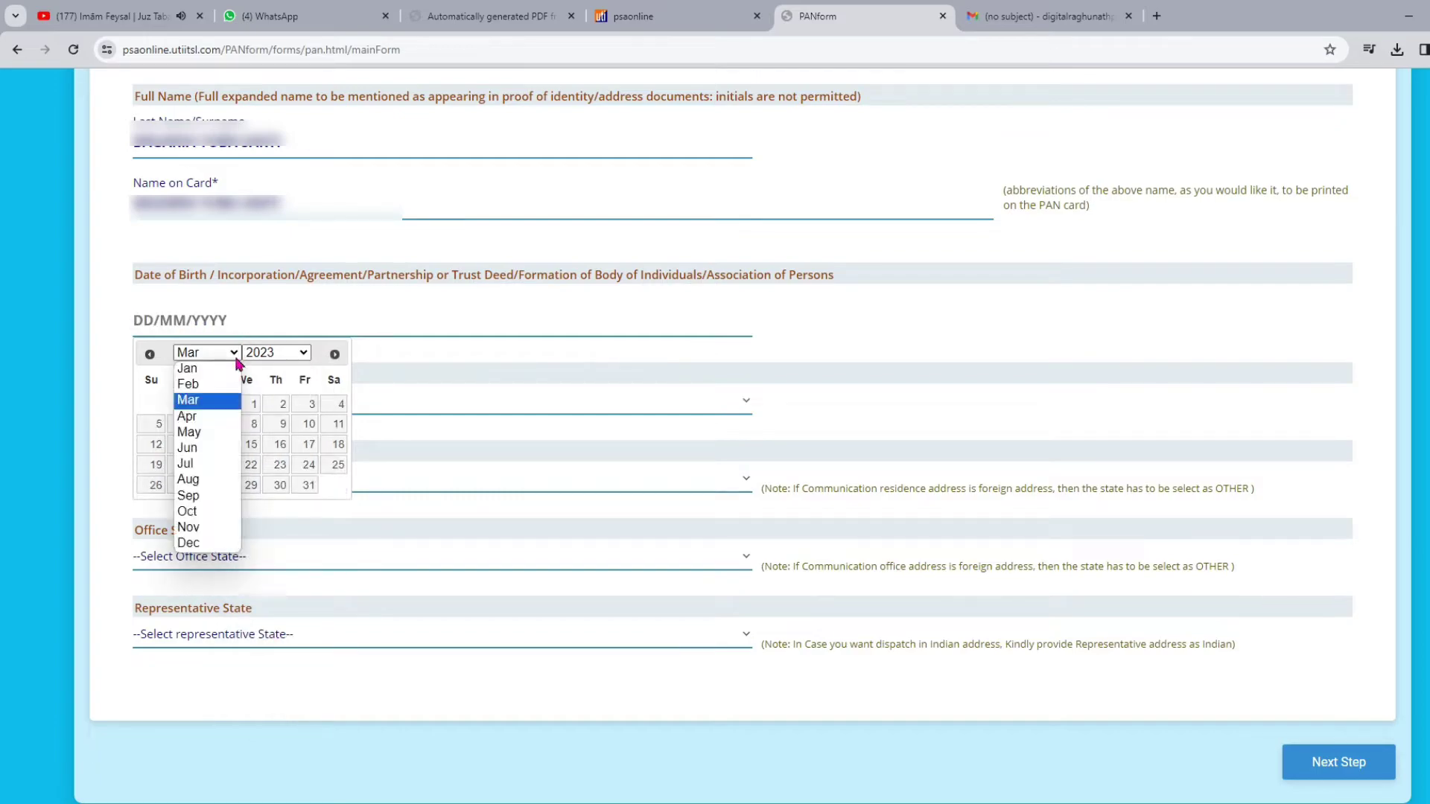
left_click(207, 526)
left_click(251, 484)
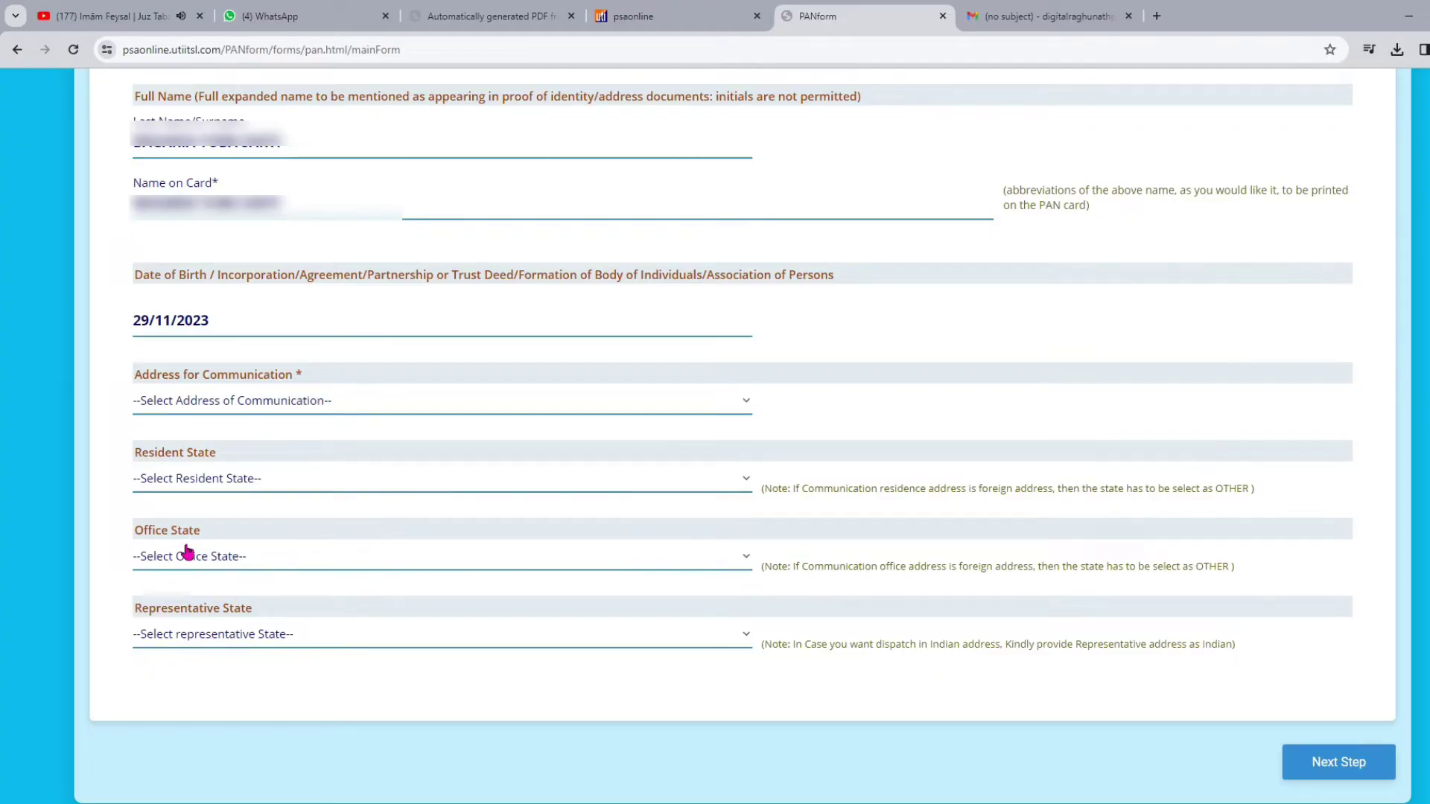
Step: Set the communication address to OFFICE and the office state to WEST BENGAL, and proceed to the document details
left_click(253, 402)
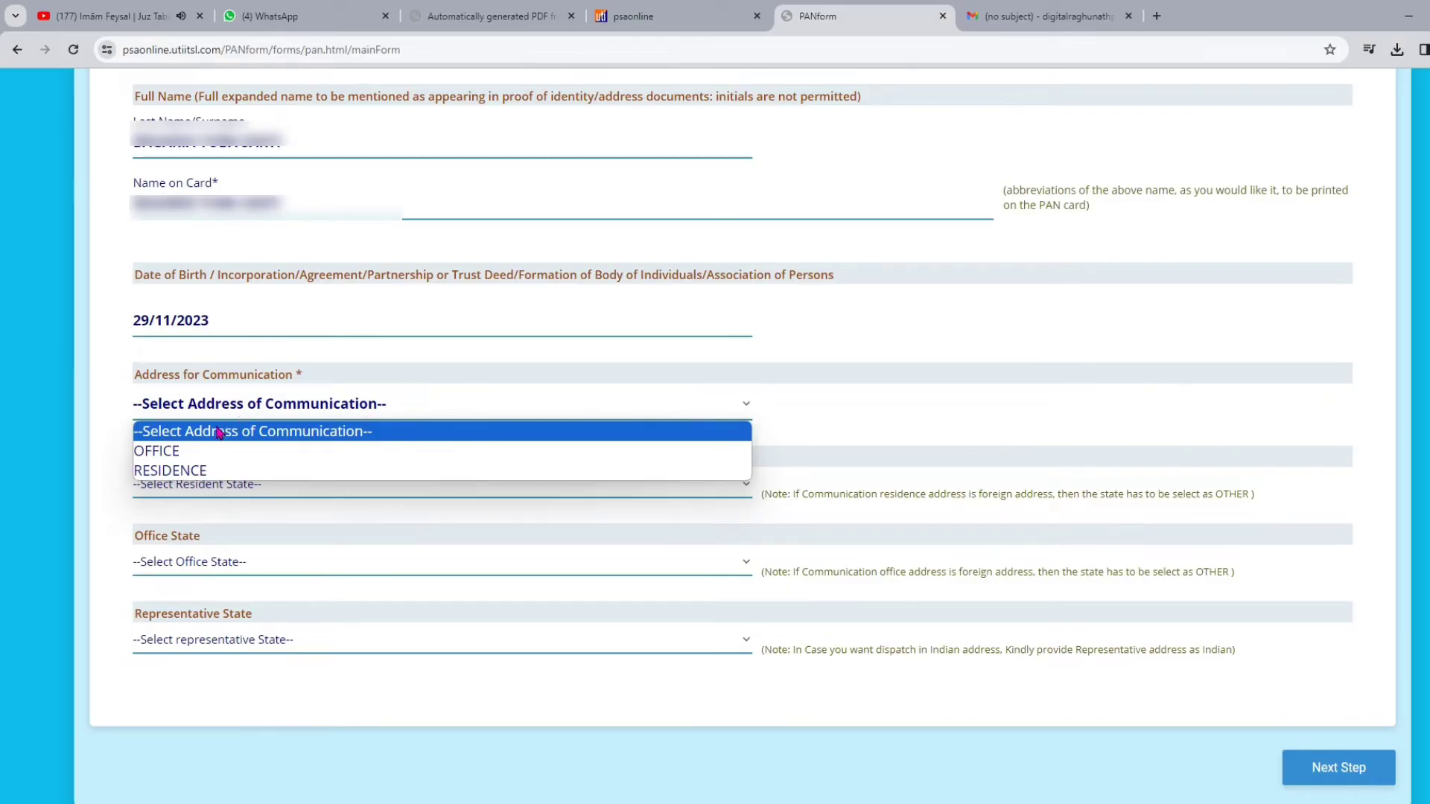
left_click(177, 452)
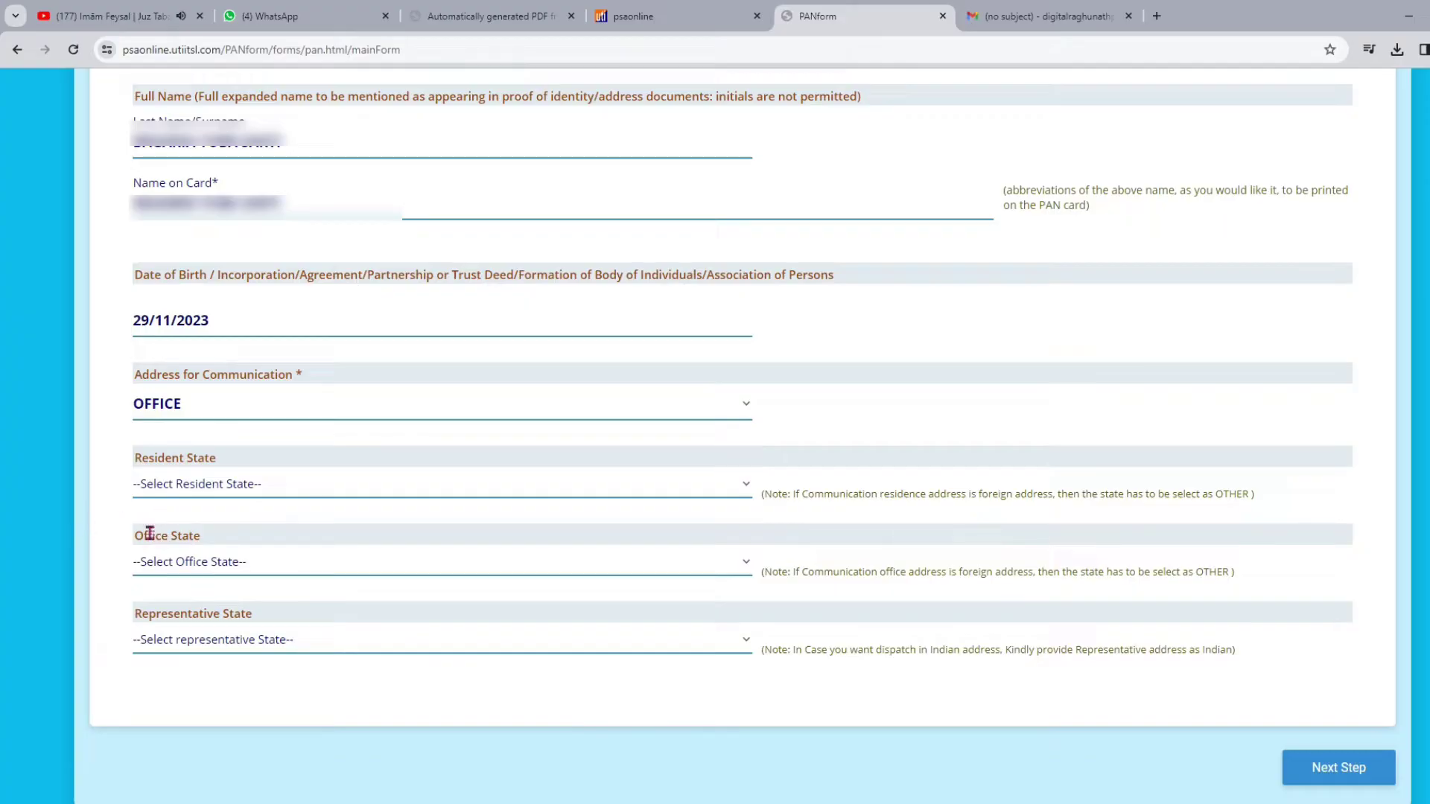
left_click(156, 565)
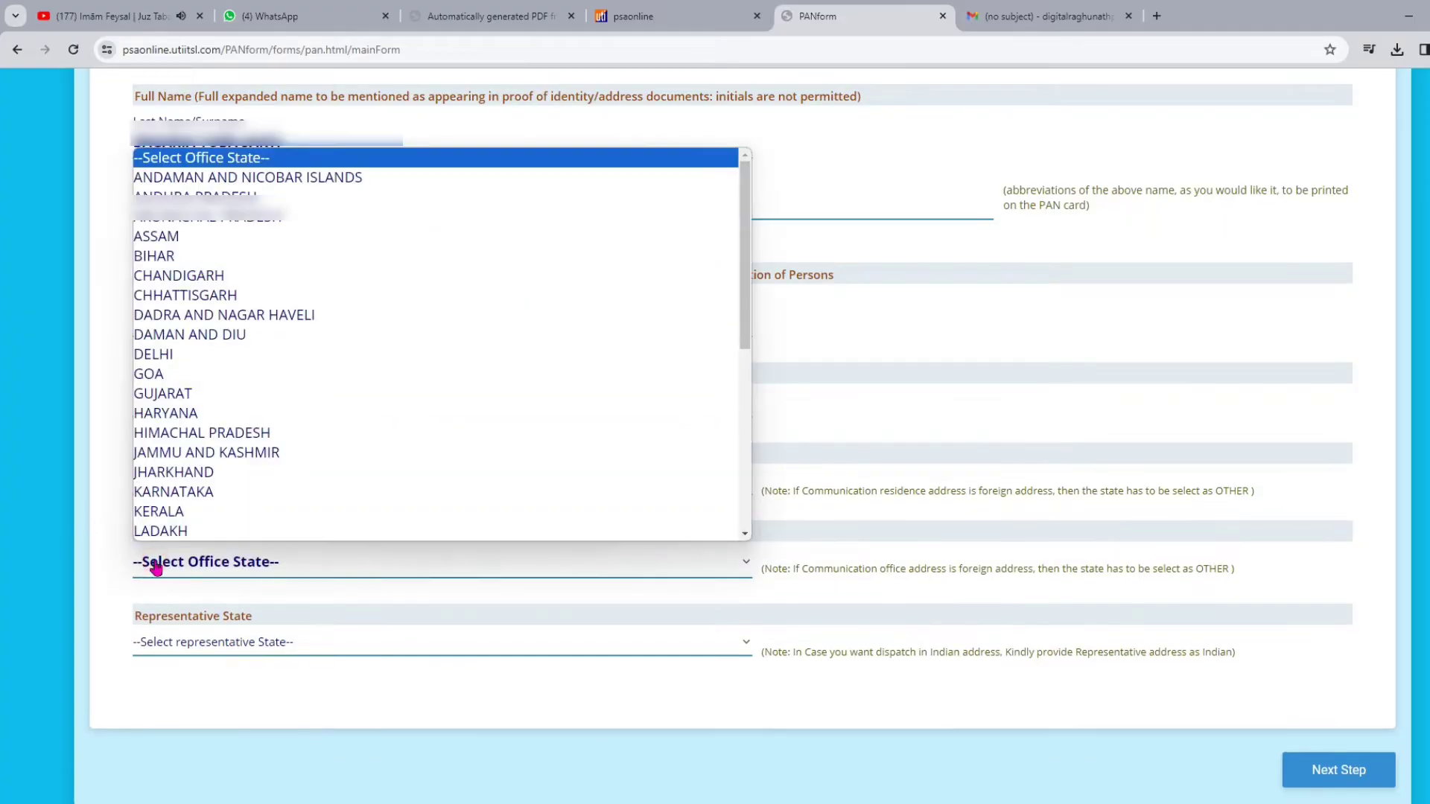
key("w")
key("Return")
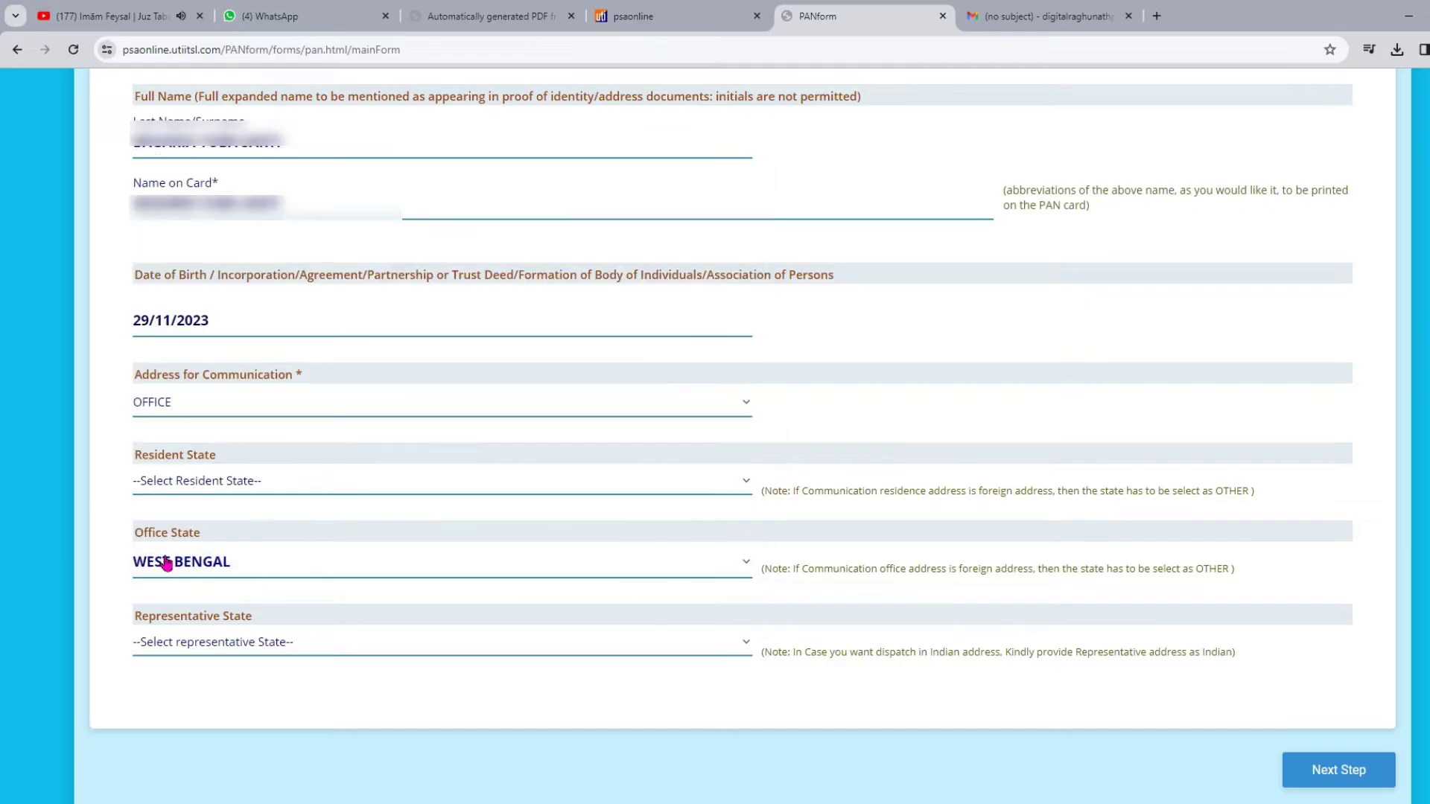
left_click(1341, 771)
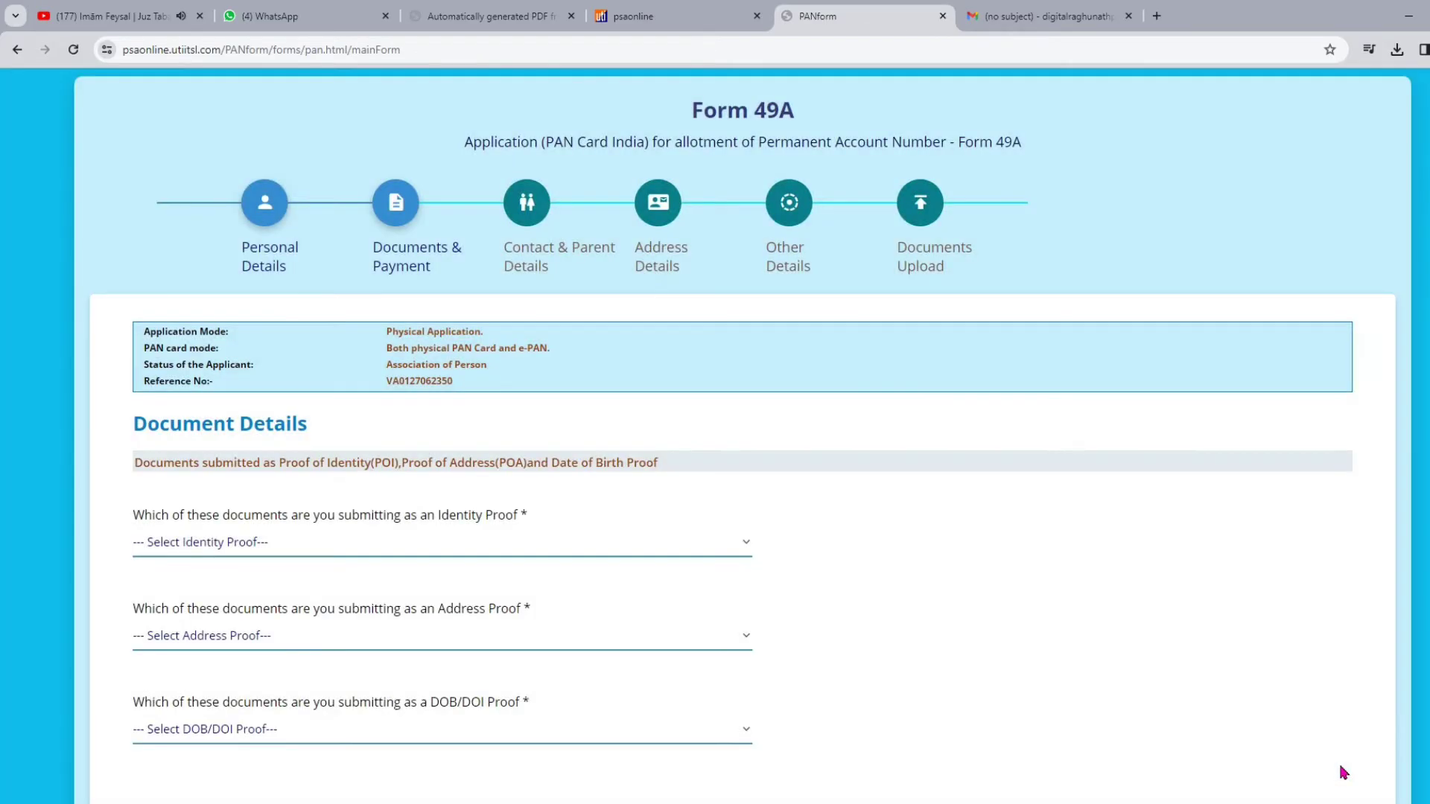
Step: Choose the registrar of cooperative Society / Competent Authority certificate as identity, address and DOB/DOI proof, and proceed with the payment
scroll(971, 678, "down", 2)
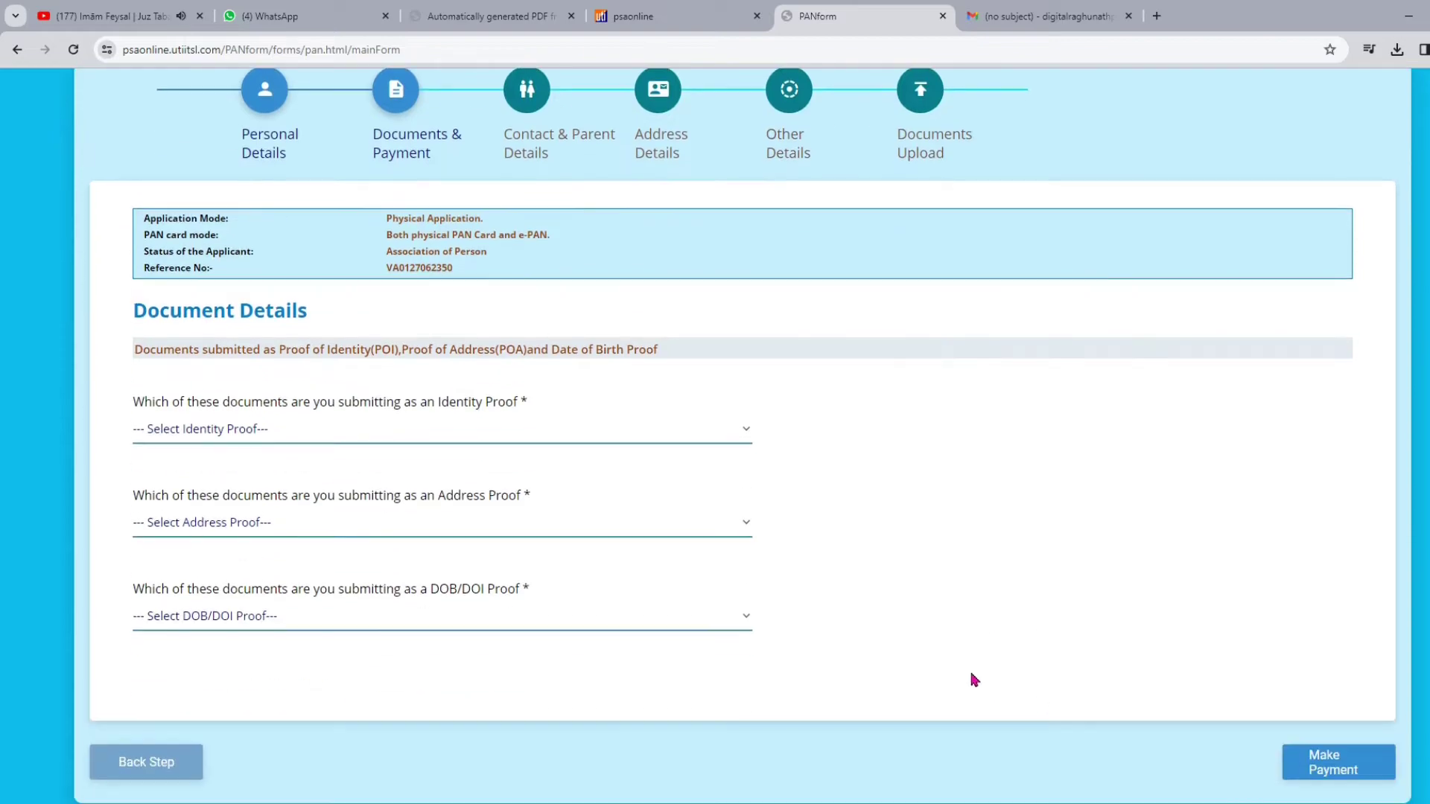
left_click(744, 432)
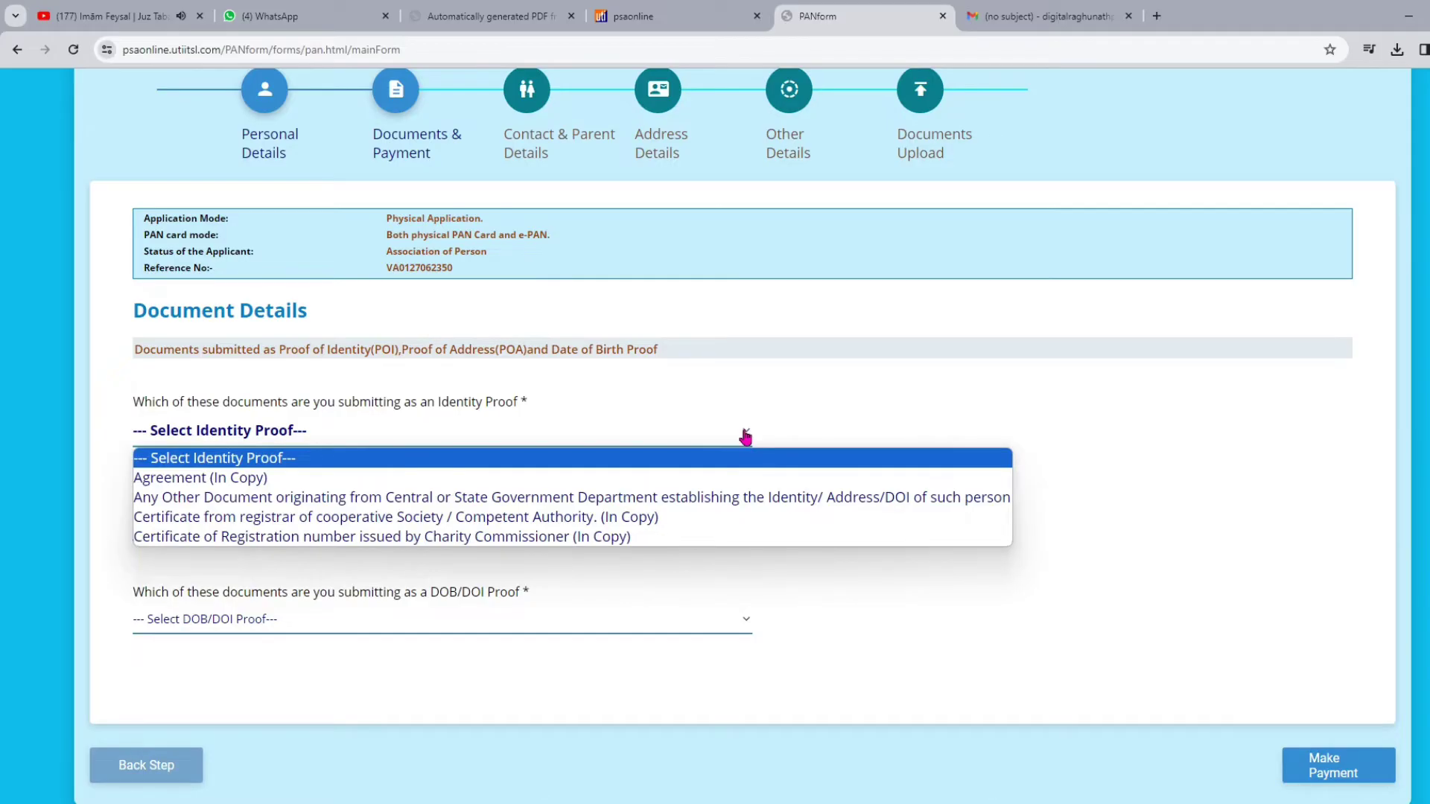
left_click(589, 519)
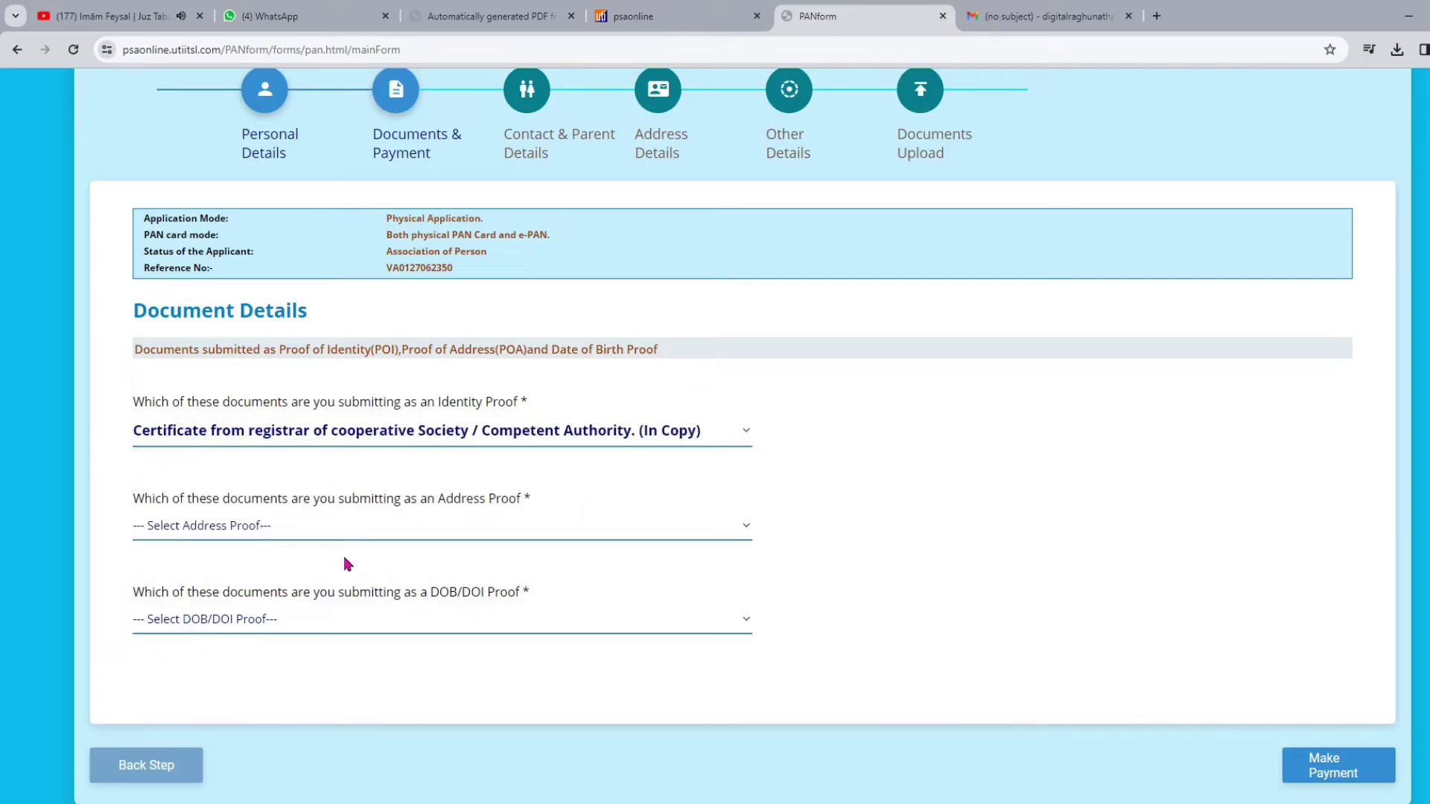
left_click(473, 534)
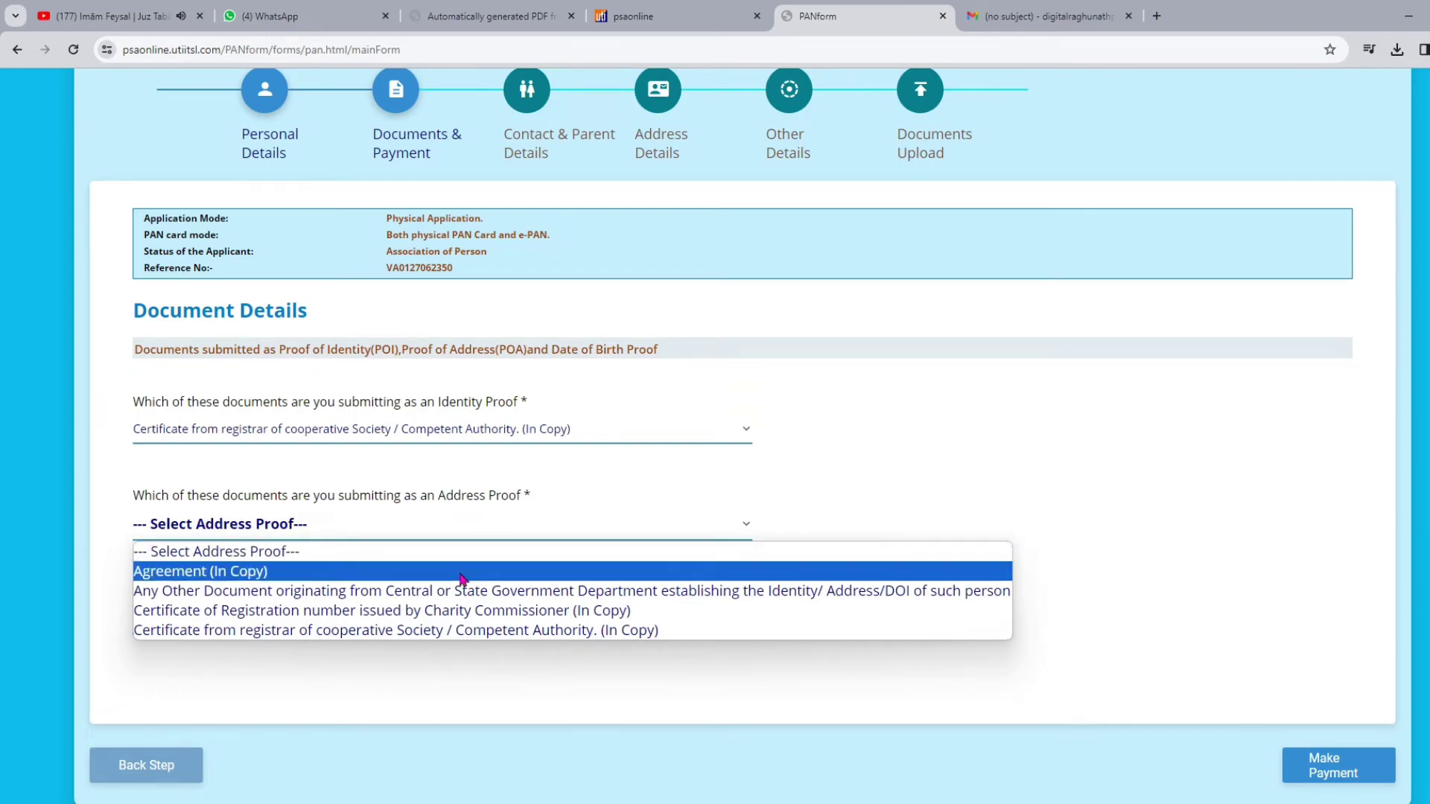
left_click(445, 608)
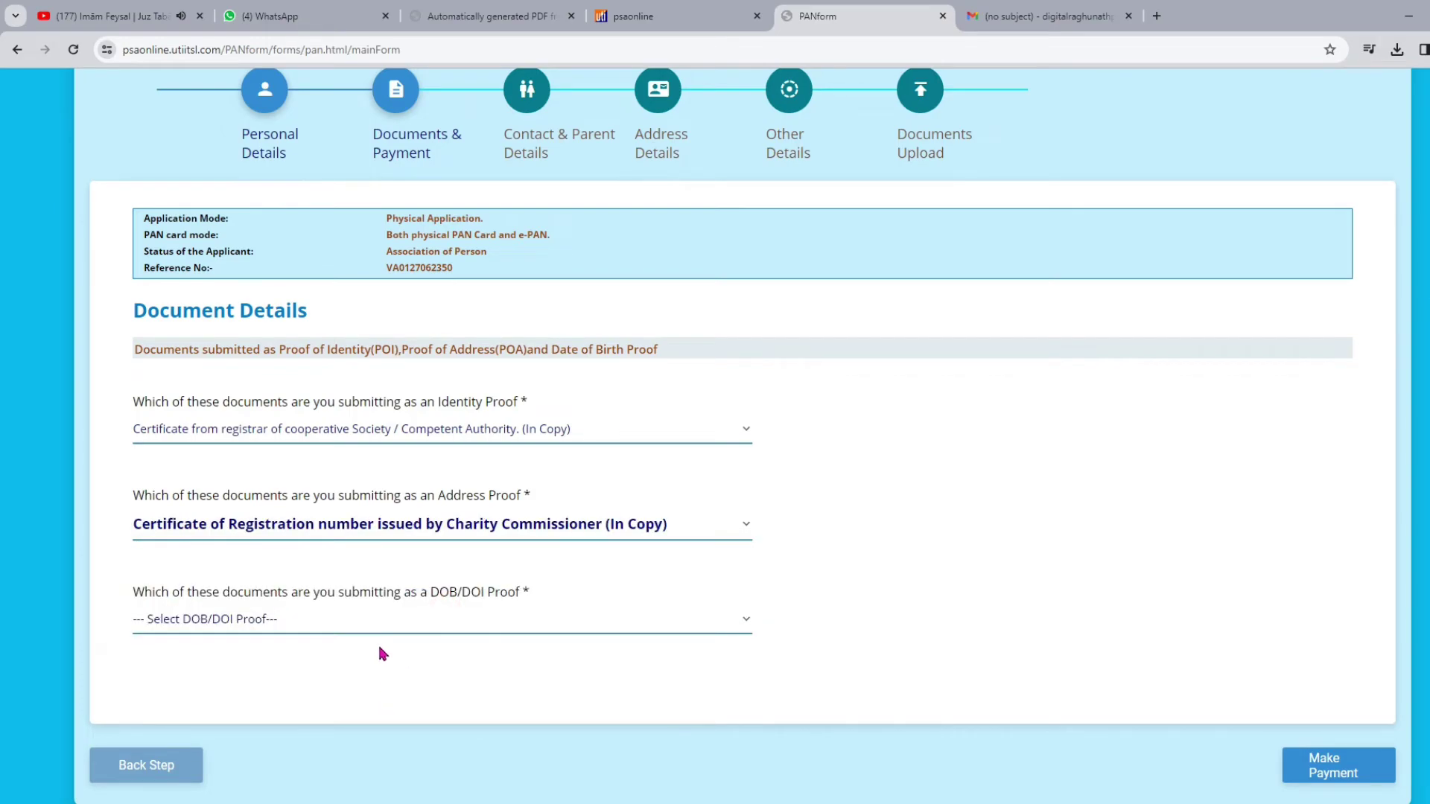
left_click(384, 628)
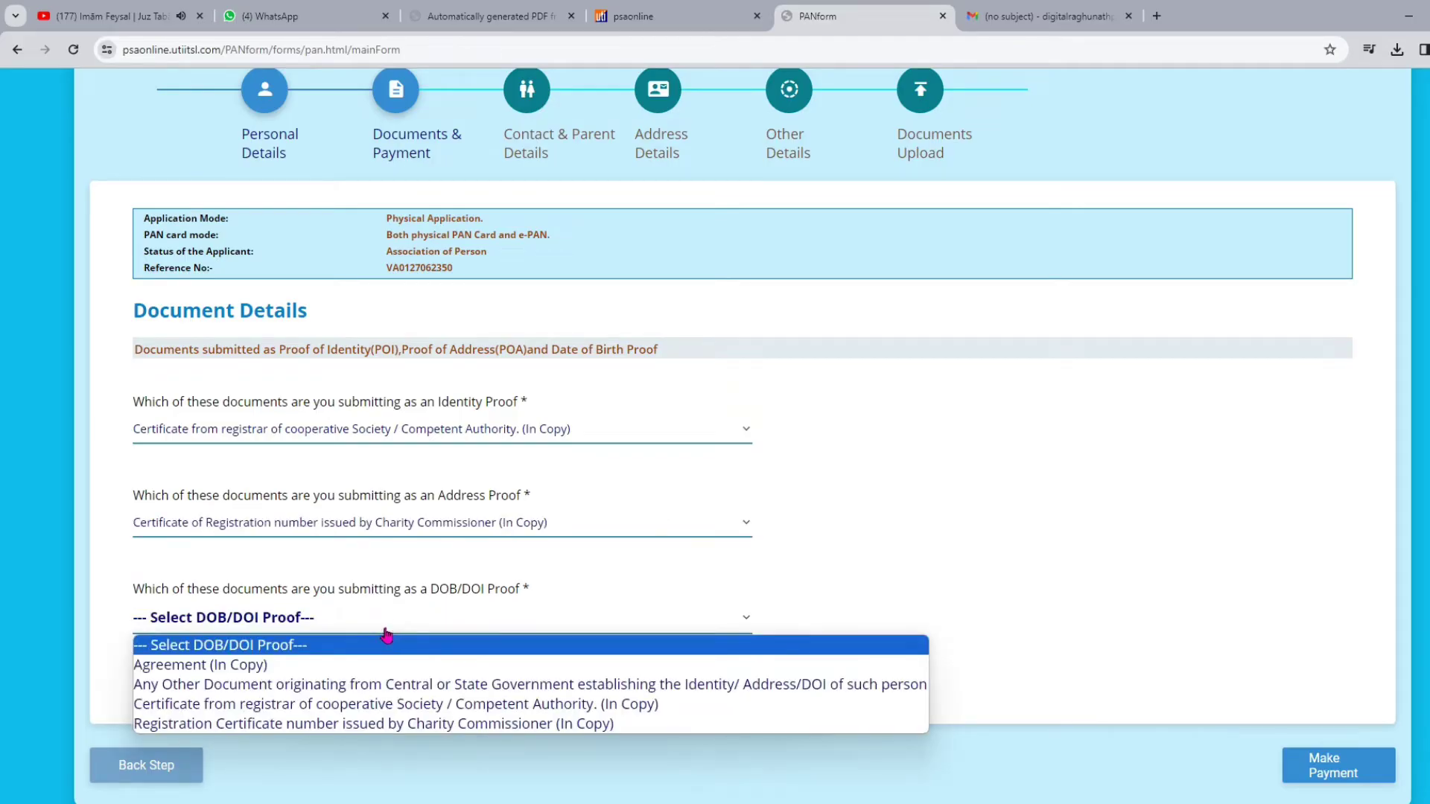
left_click(387, 703)
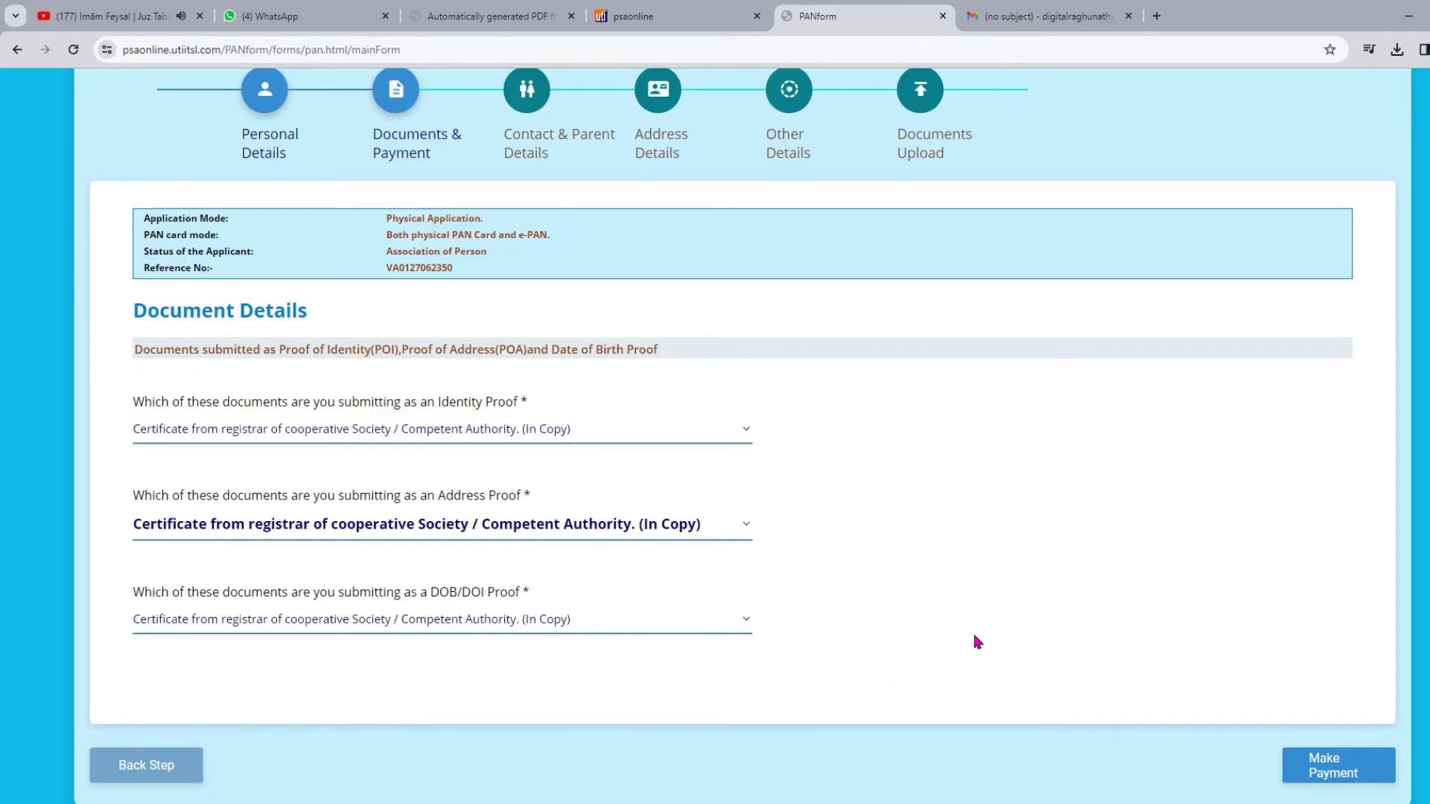
left_click(1332, 772)
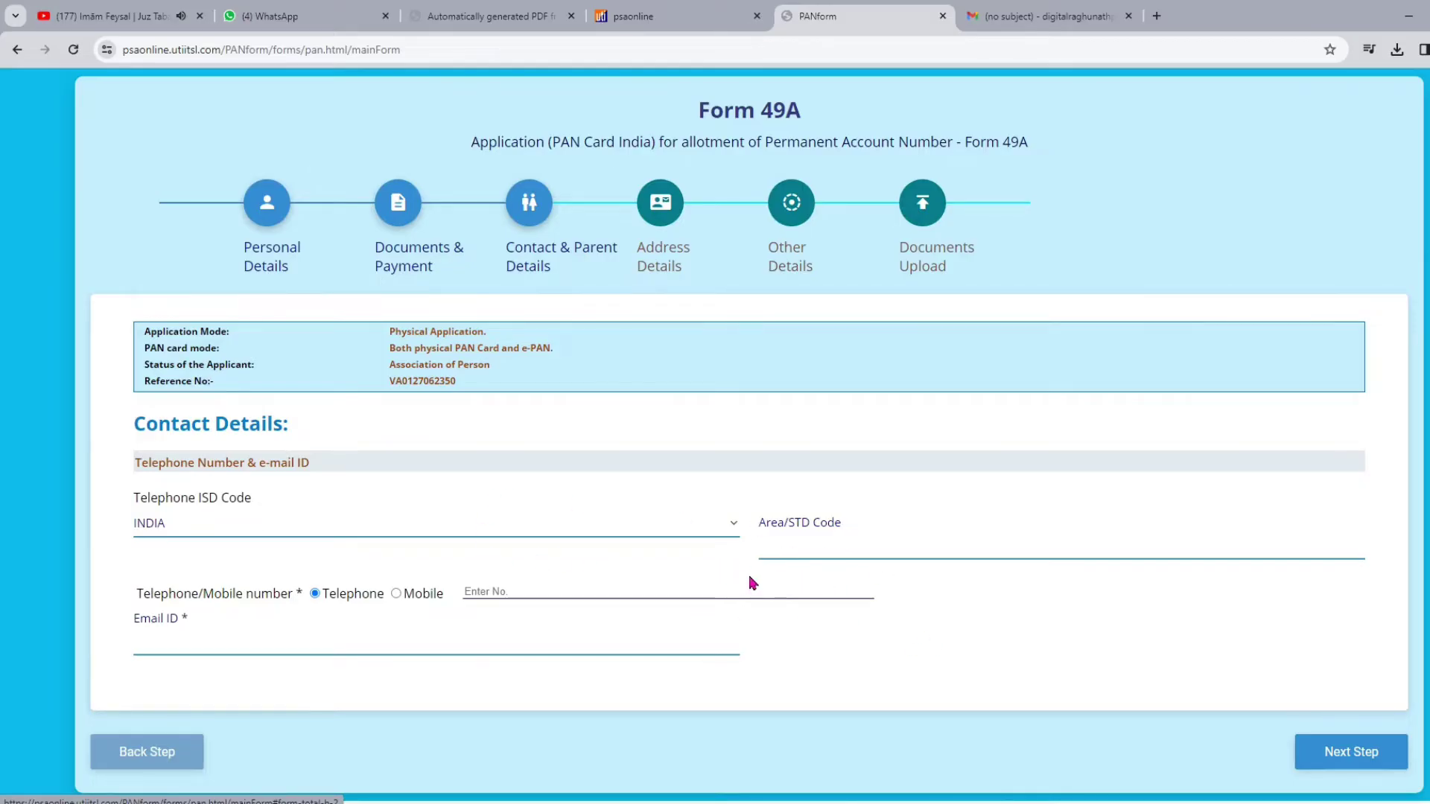
Step: Choose Mobile as the contact number type, enter the association's mobile number and email ID, and proceed to the address details
left_click(396, 594)
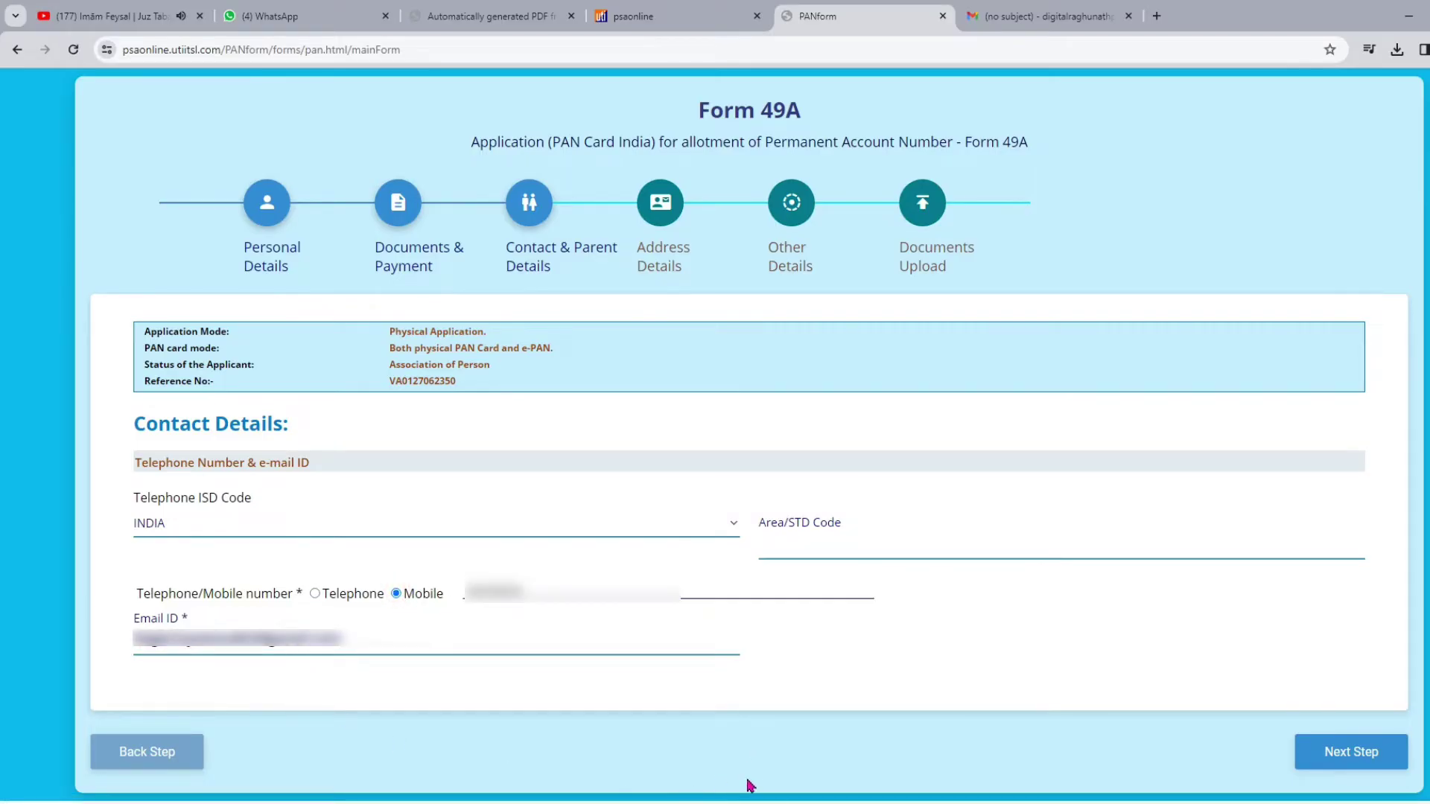
left_click(1351, 754)
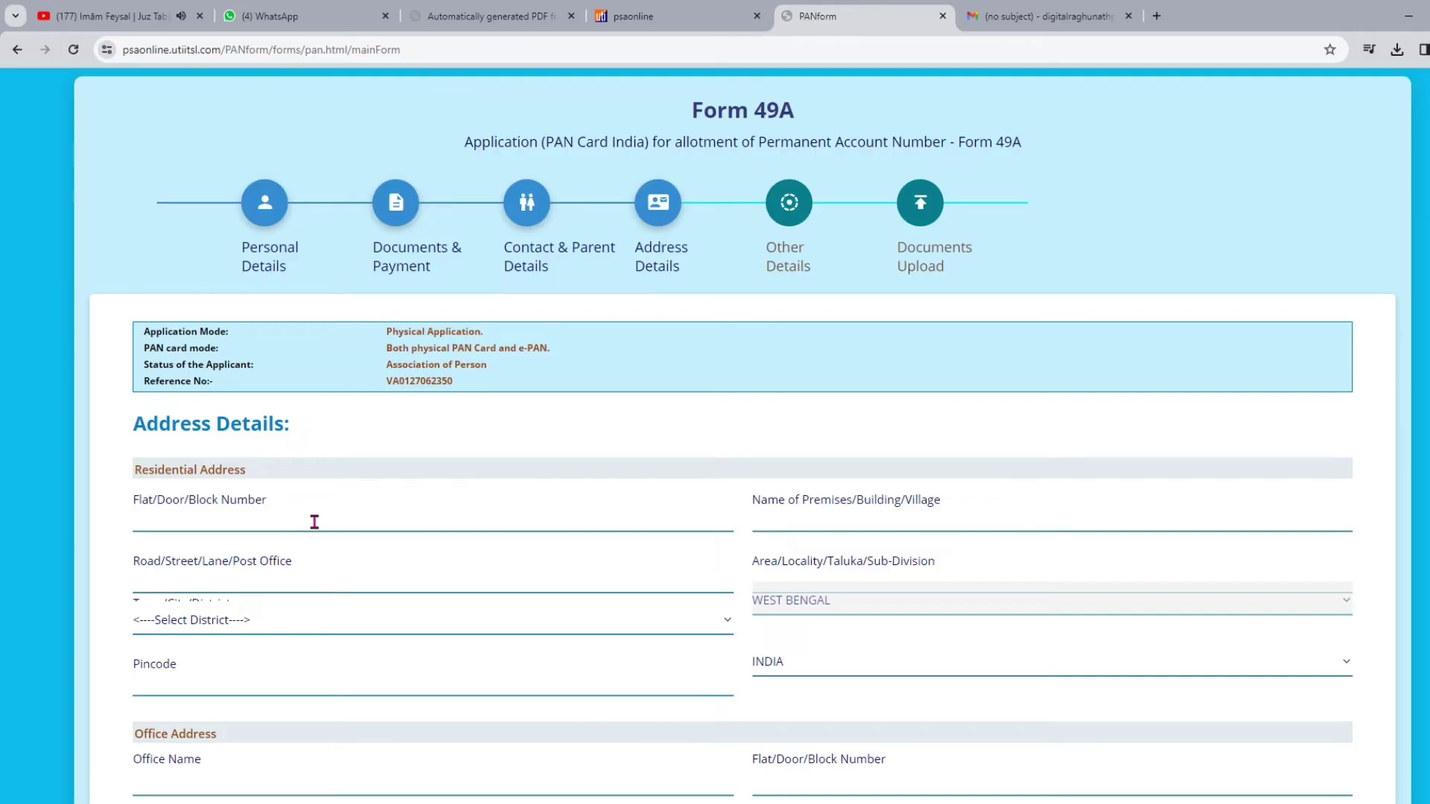
Step: Fill in the residential address lines, select SOUTH 24 PARGANAS as the district, and enter the residential pincode
scroll(314, 521, "down", 3)
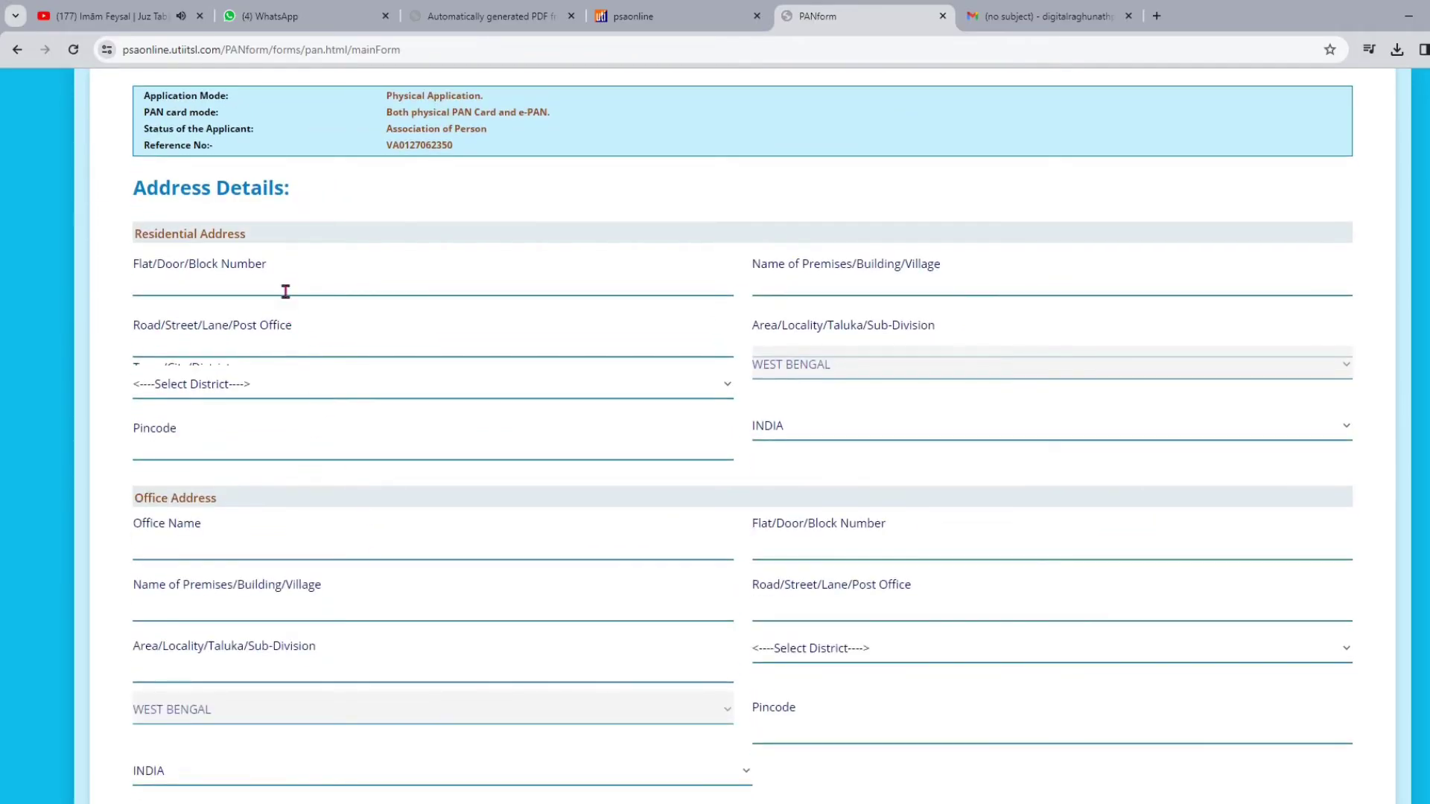
left_click(285, 291)
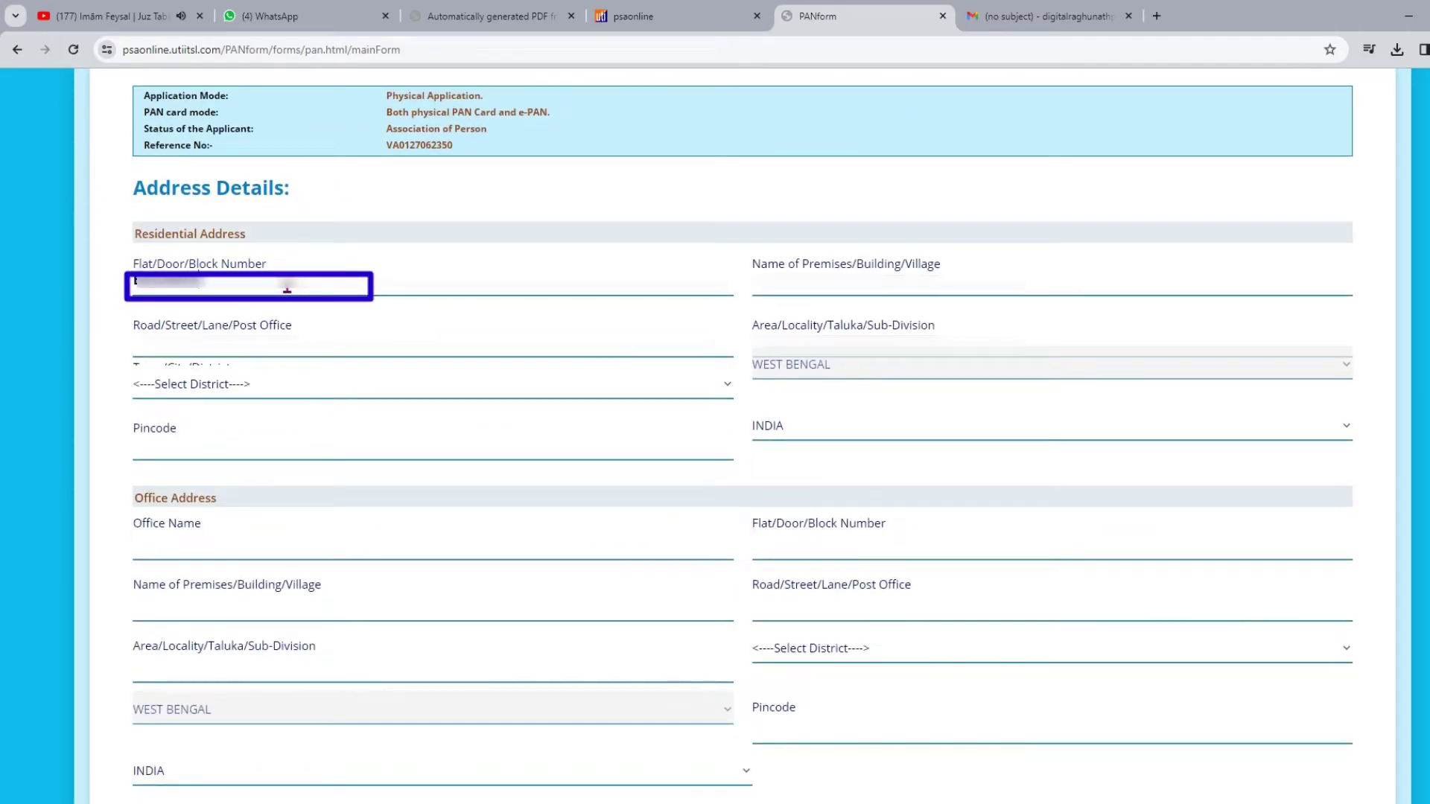
type("Vill  SAN")
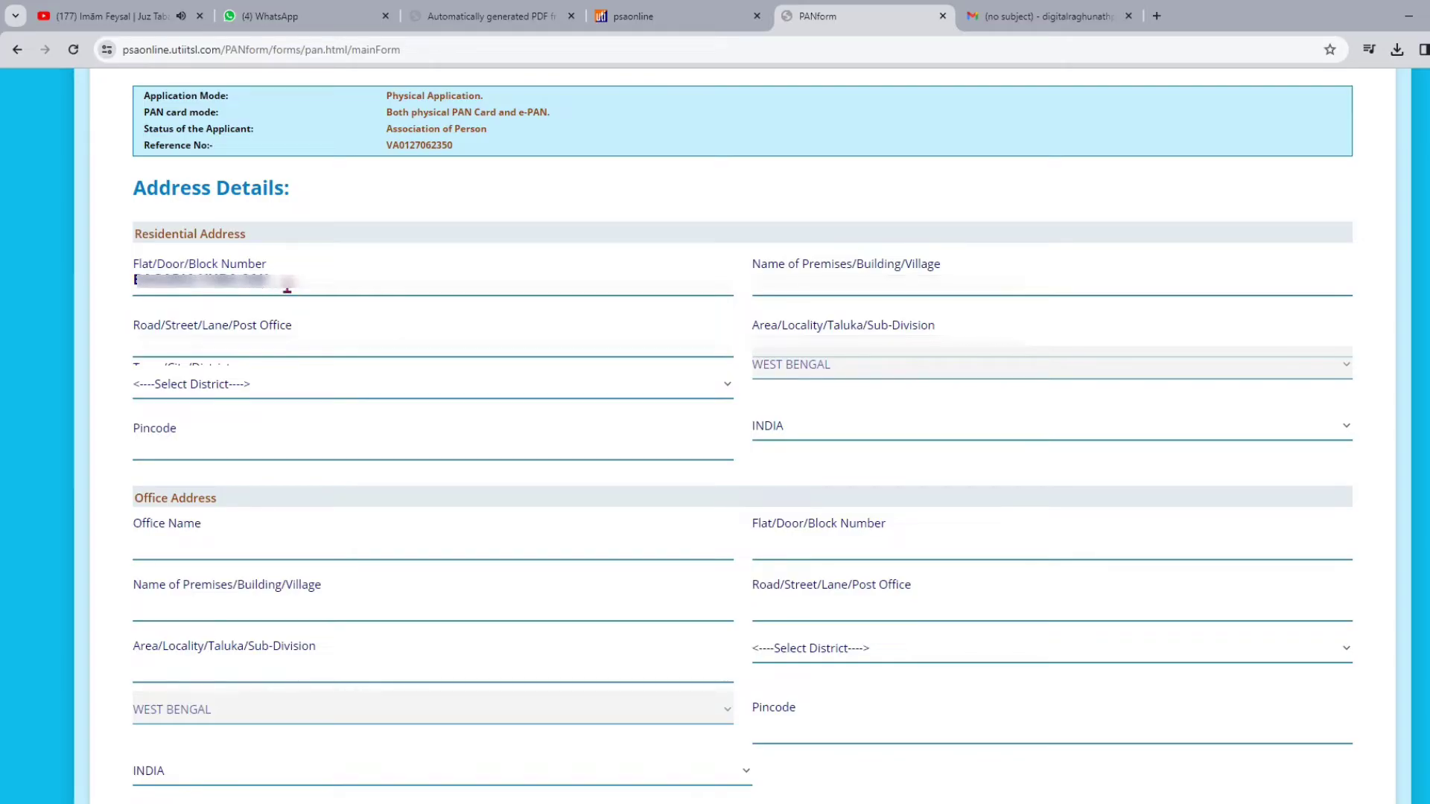
type("TI")
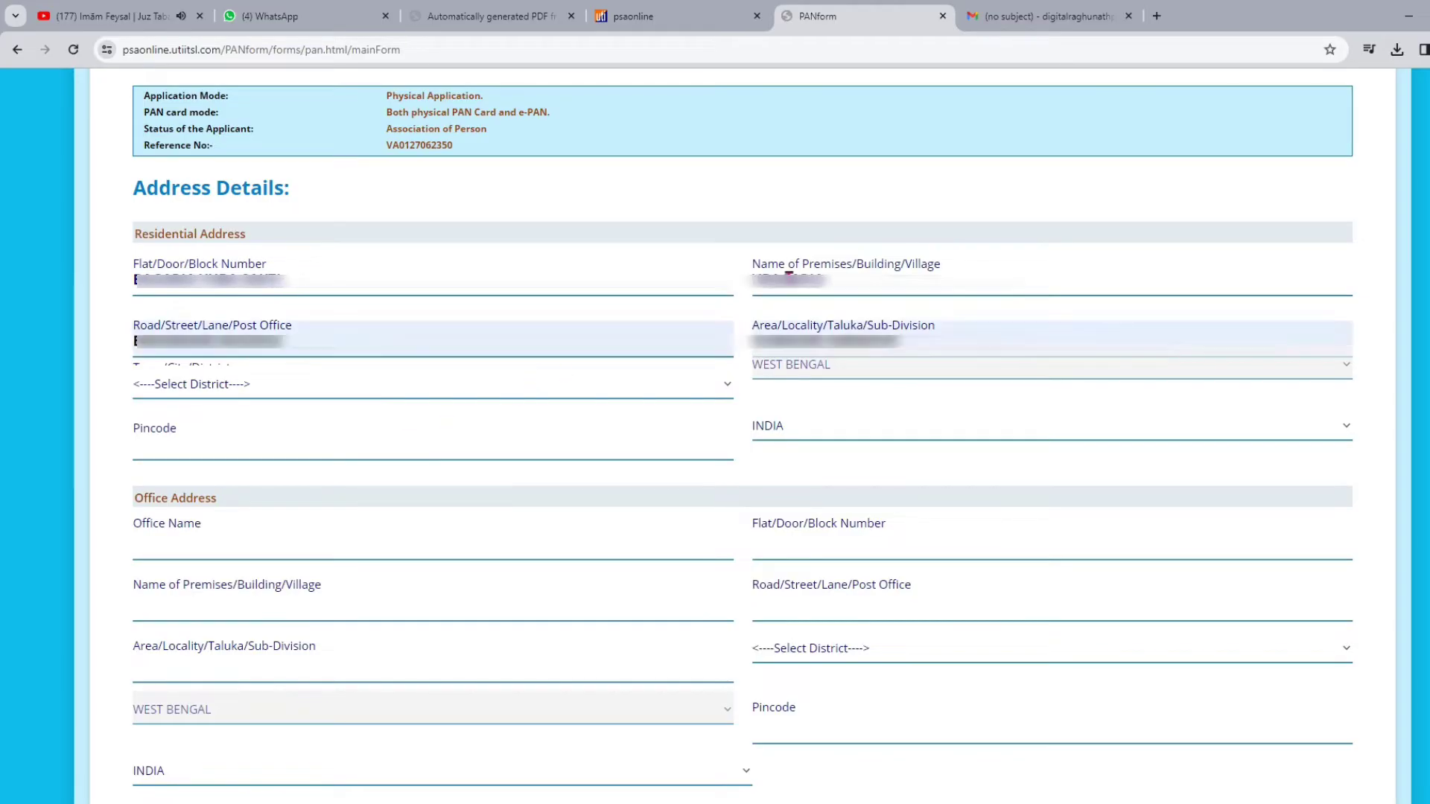
left_click(763, 291)
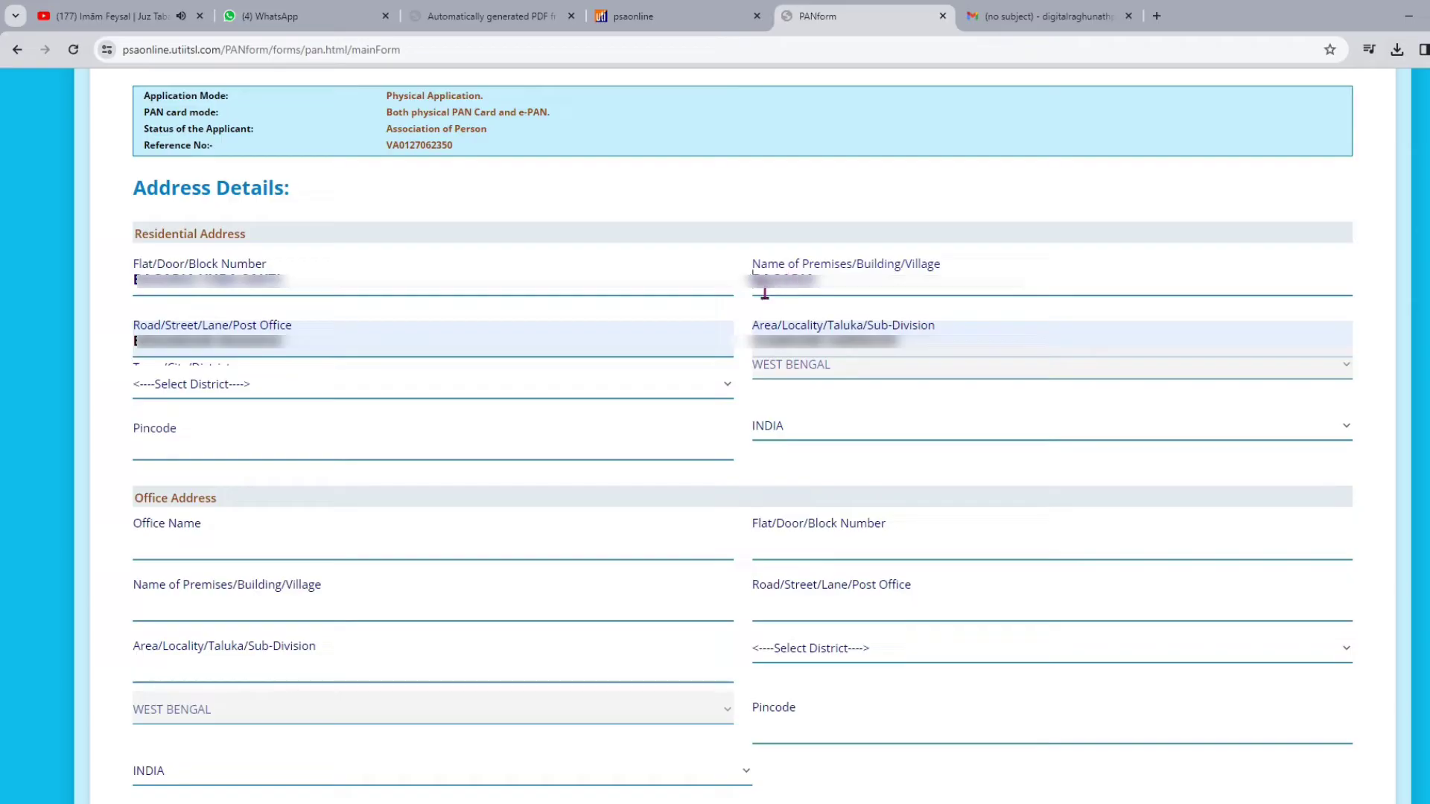
left_click(281, 389)
scroll(283, 540, "down", 12)
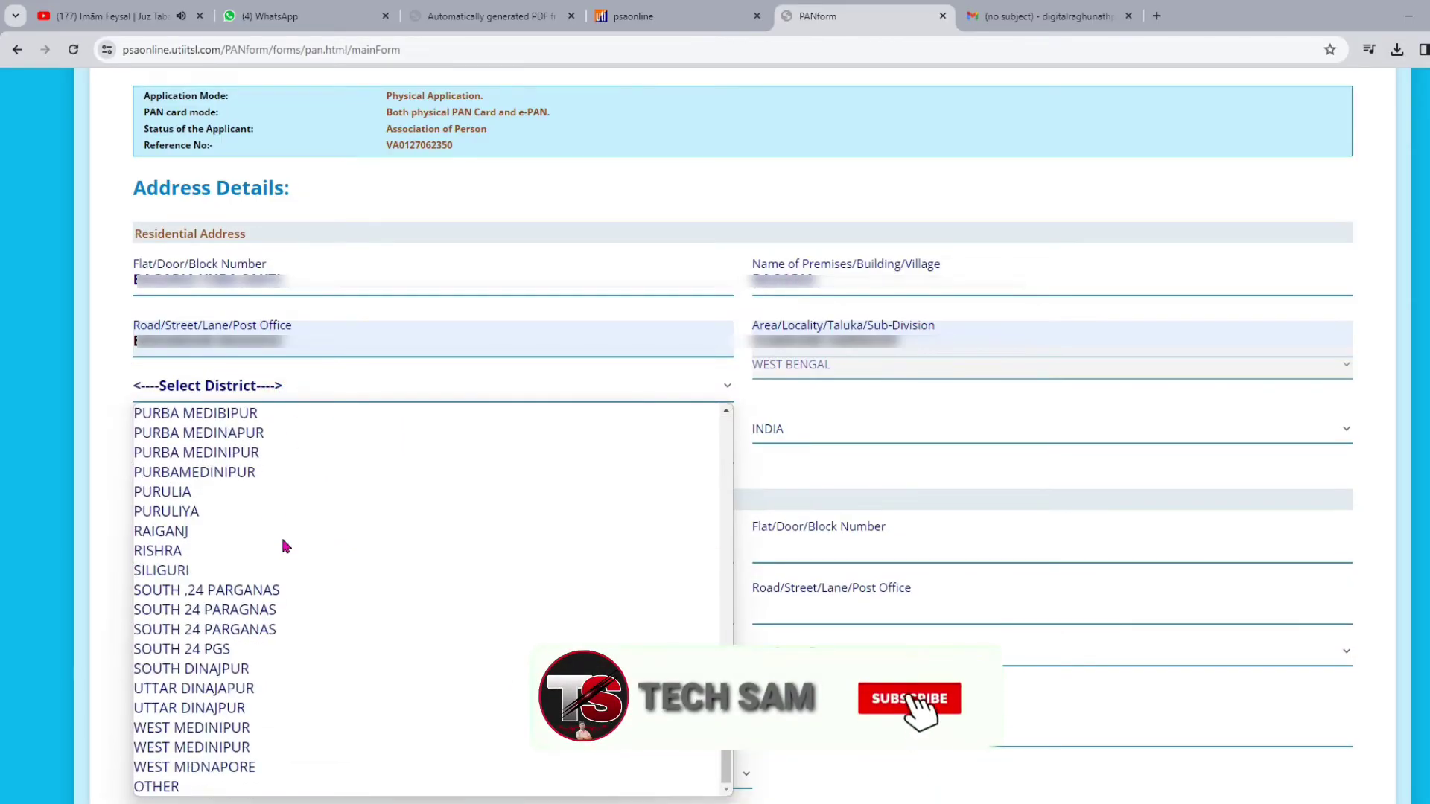
left_click(241, 629)
scroll(284, 467, "down", 1)
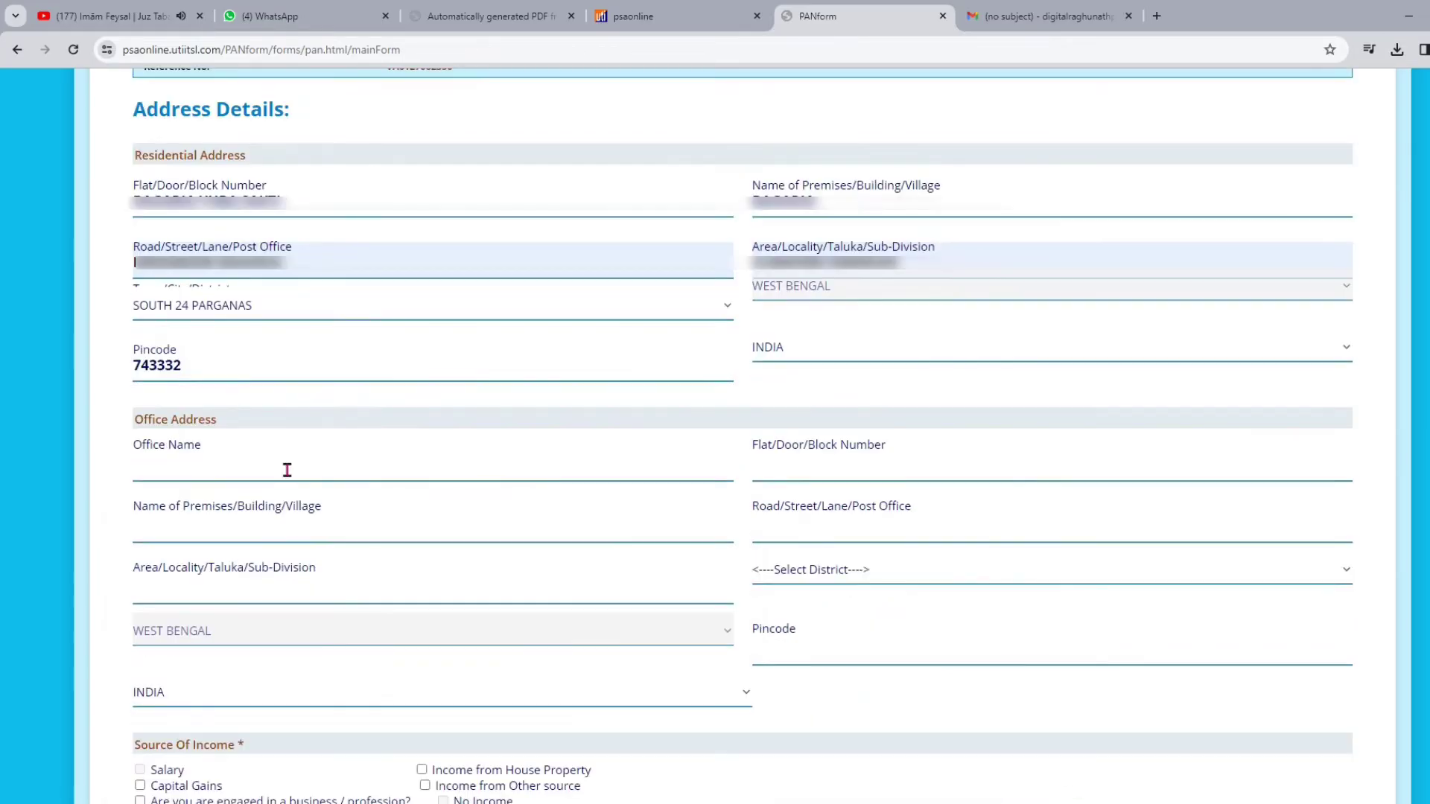
Step: Enter the office name and fill in the office address lines through the area or sub-division
left_click(287, 469)
type("BAGARIA")
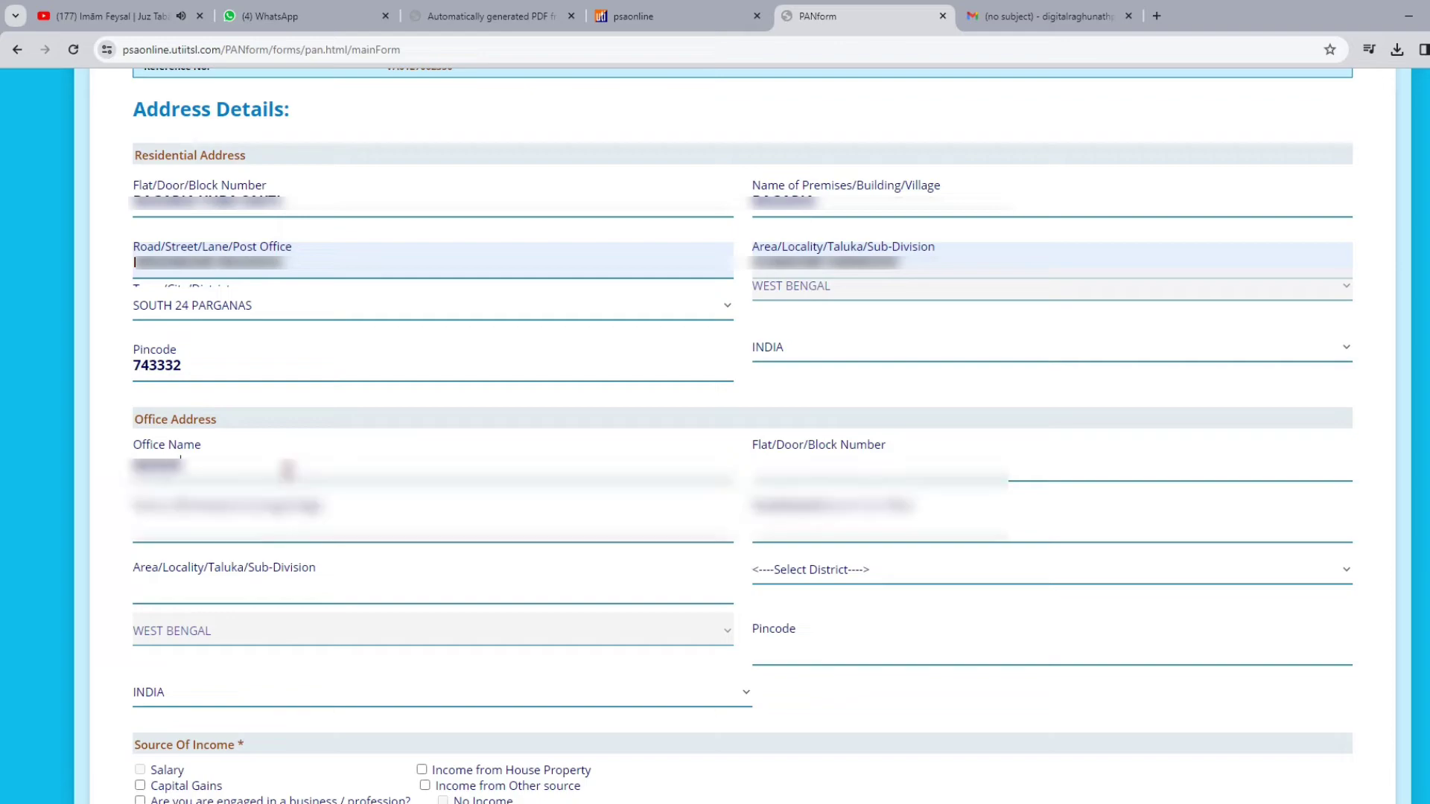
type(" HAT SAN")
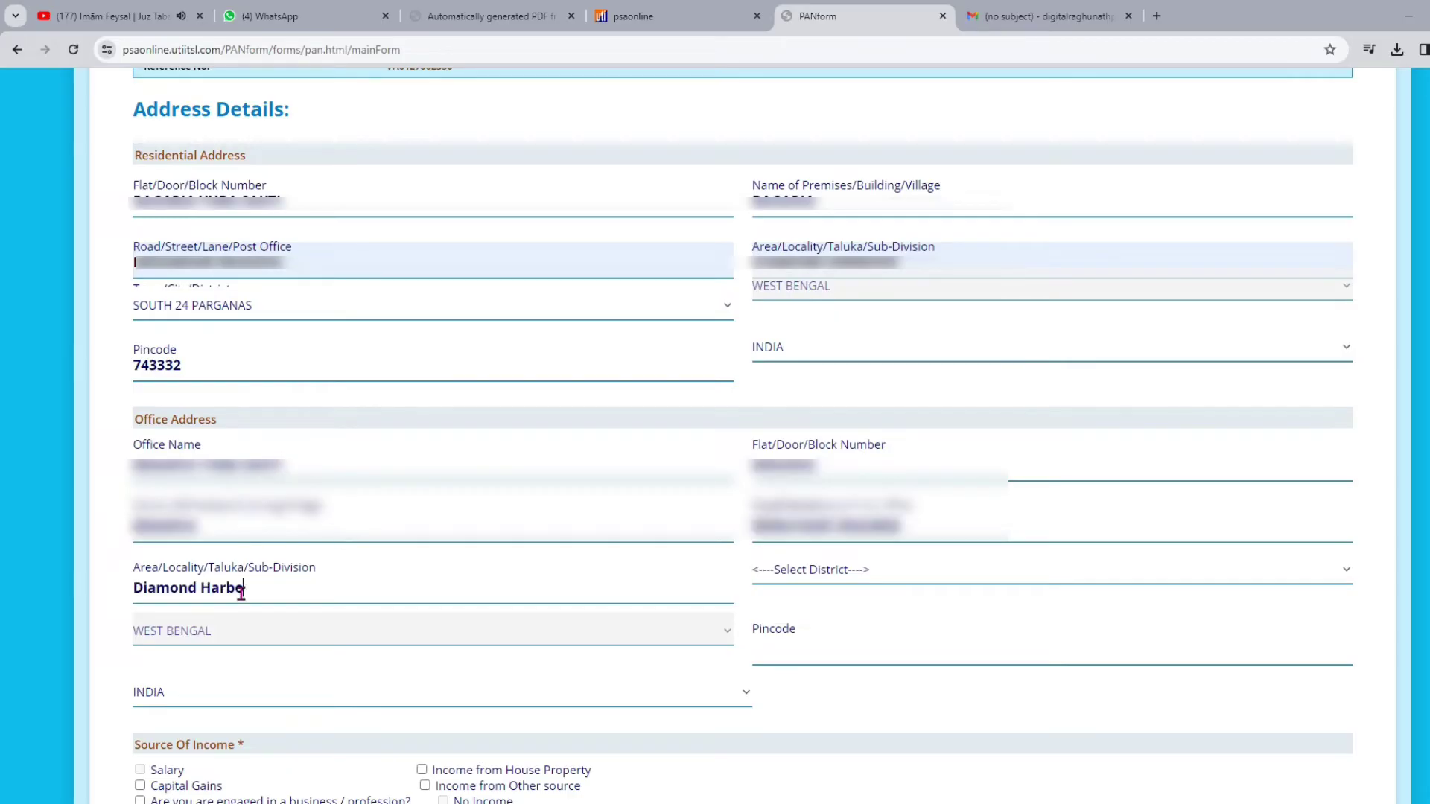
type("ur")
key("Tab")
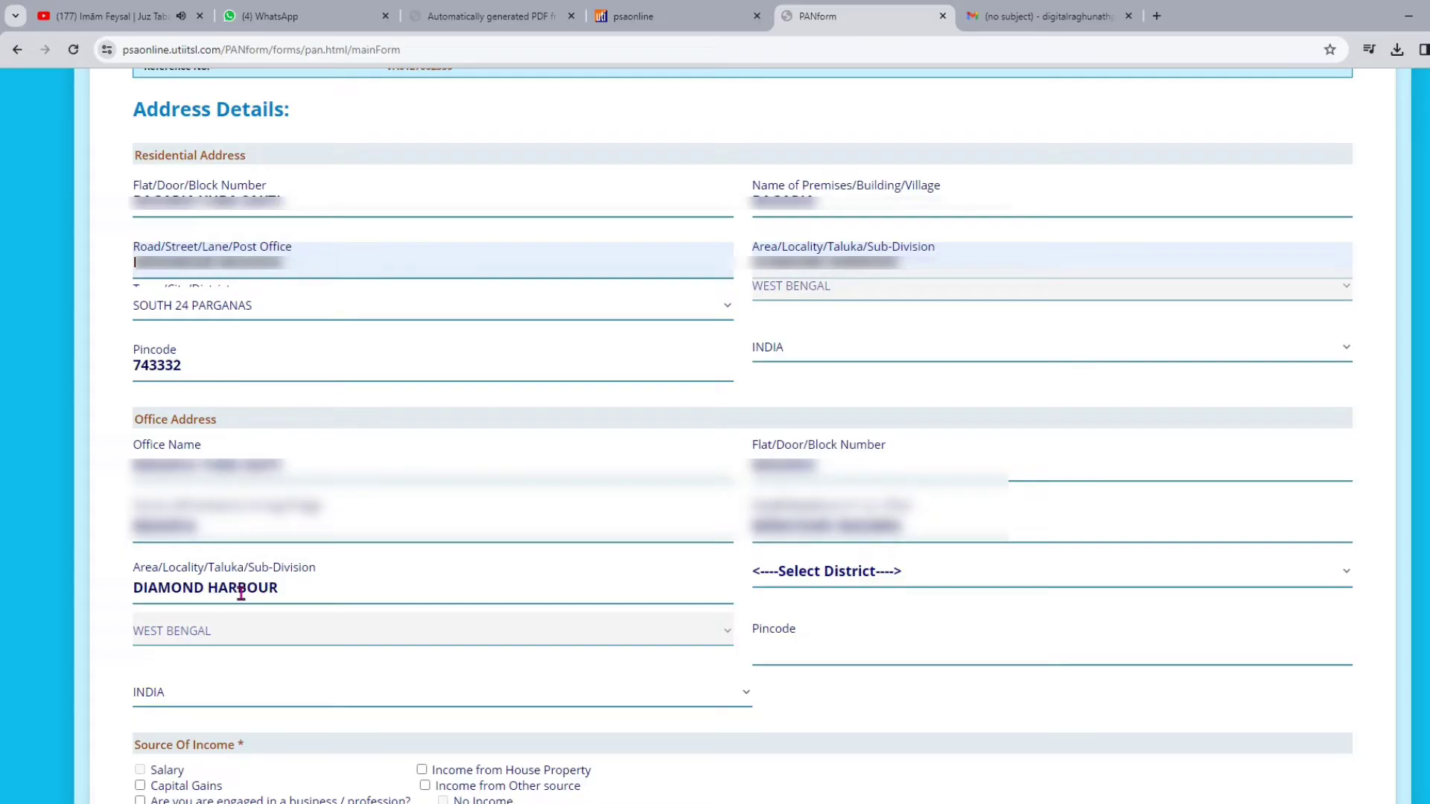
Step: Select SOUTH 24 PARGANAS as the office district and enter the office pincode
left_click(763, 581)
scroll(829, 450, "down", 5)
scroll(828, 451, "down", 3)
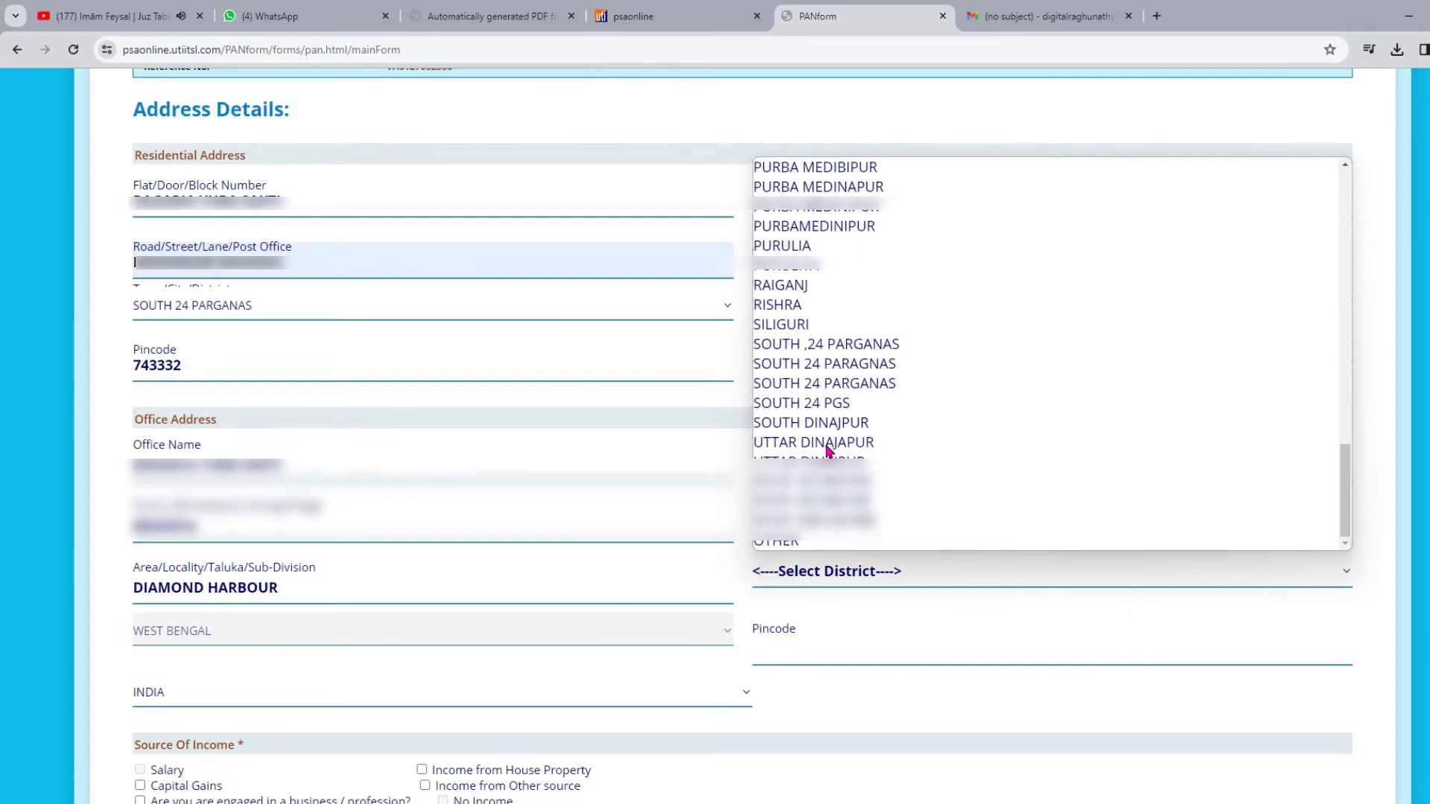
left_click(845, 370)
scroll(846, 373, "down", 2)
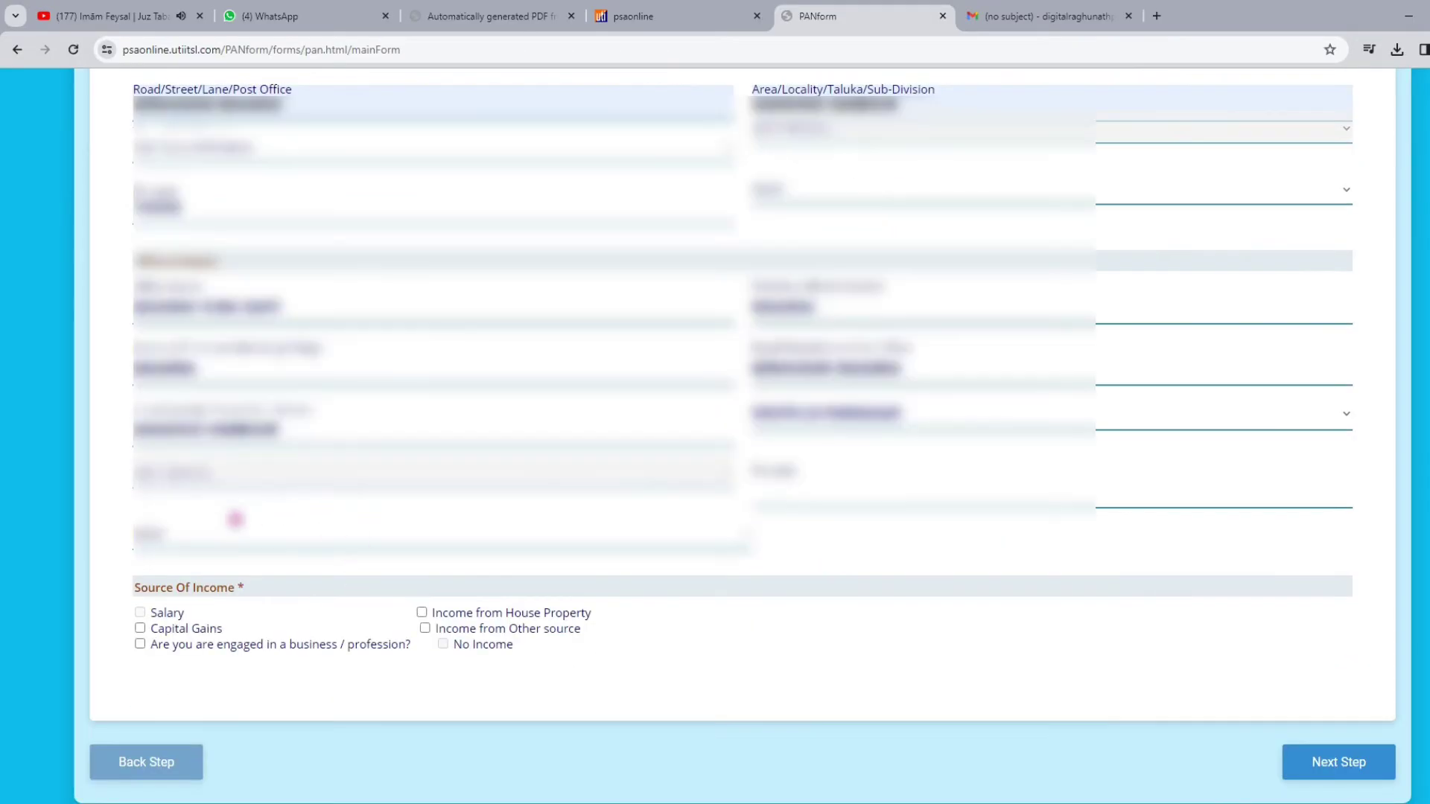
left_click(797, 482)
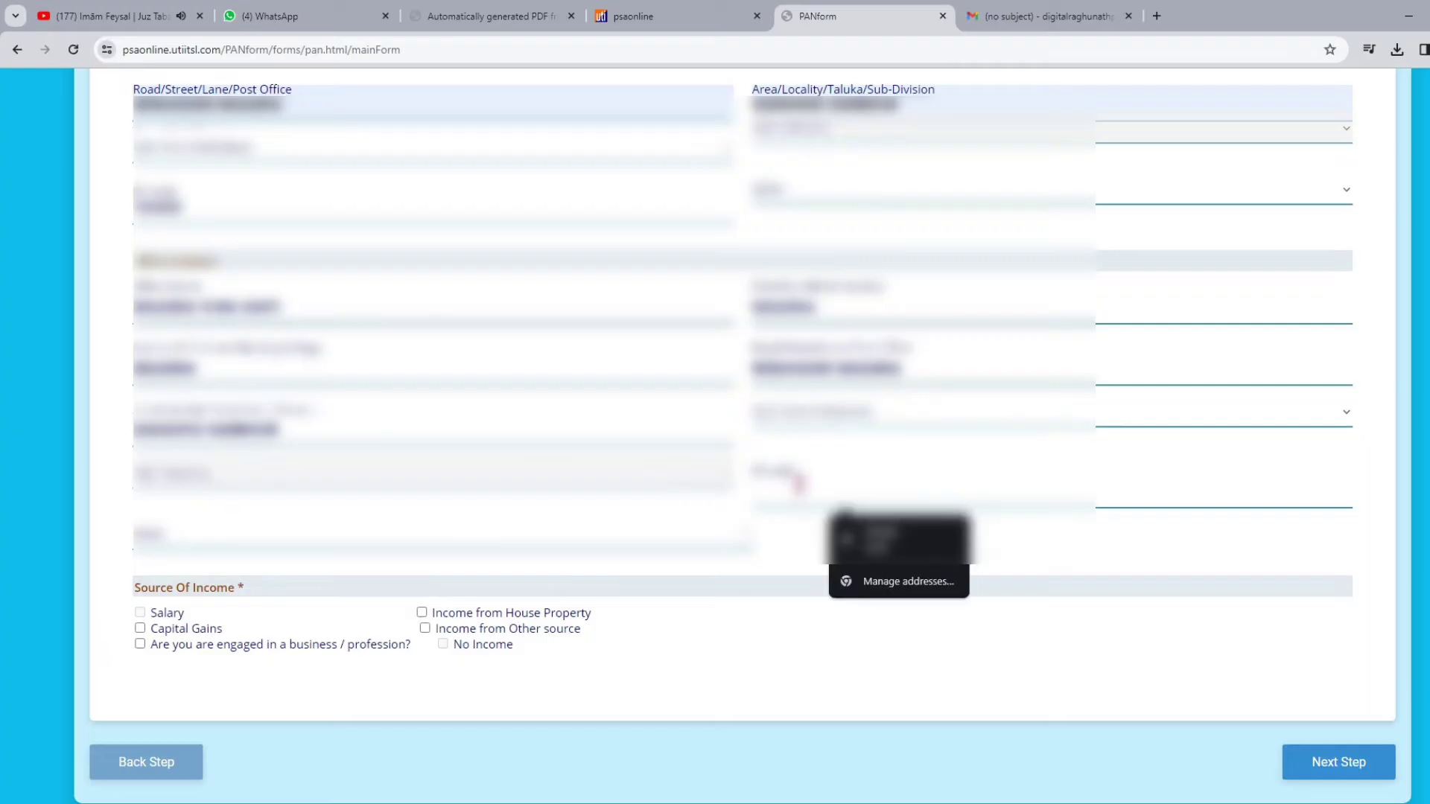
type("743332")
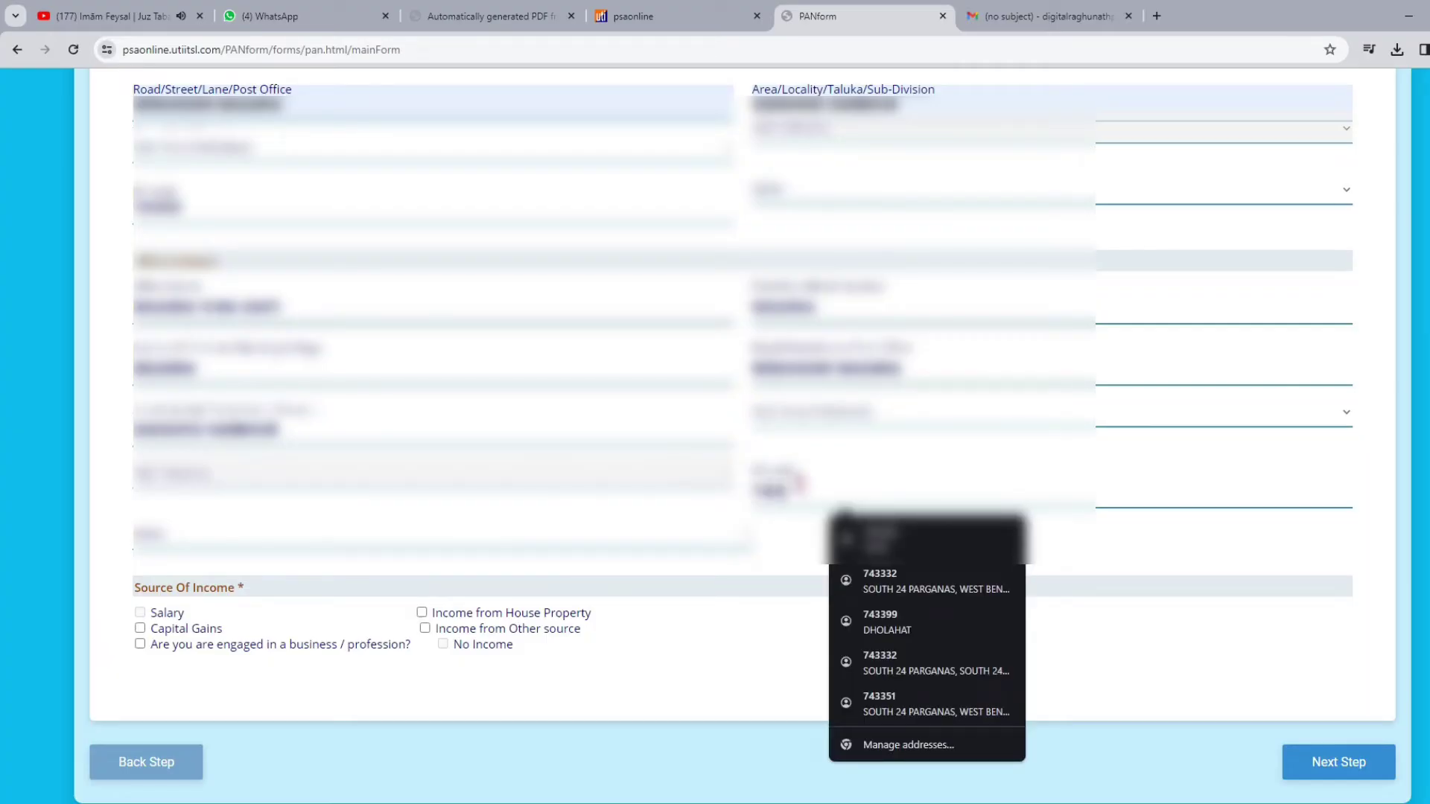
left_click(727, 661)
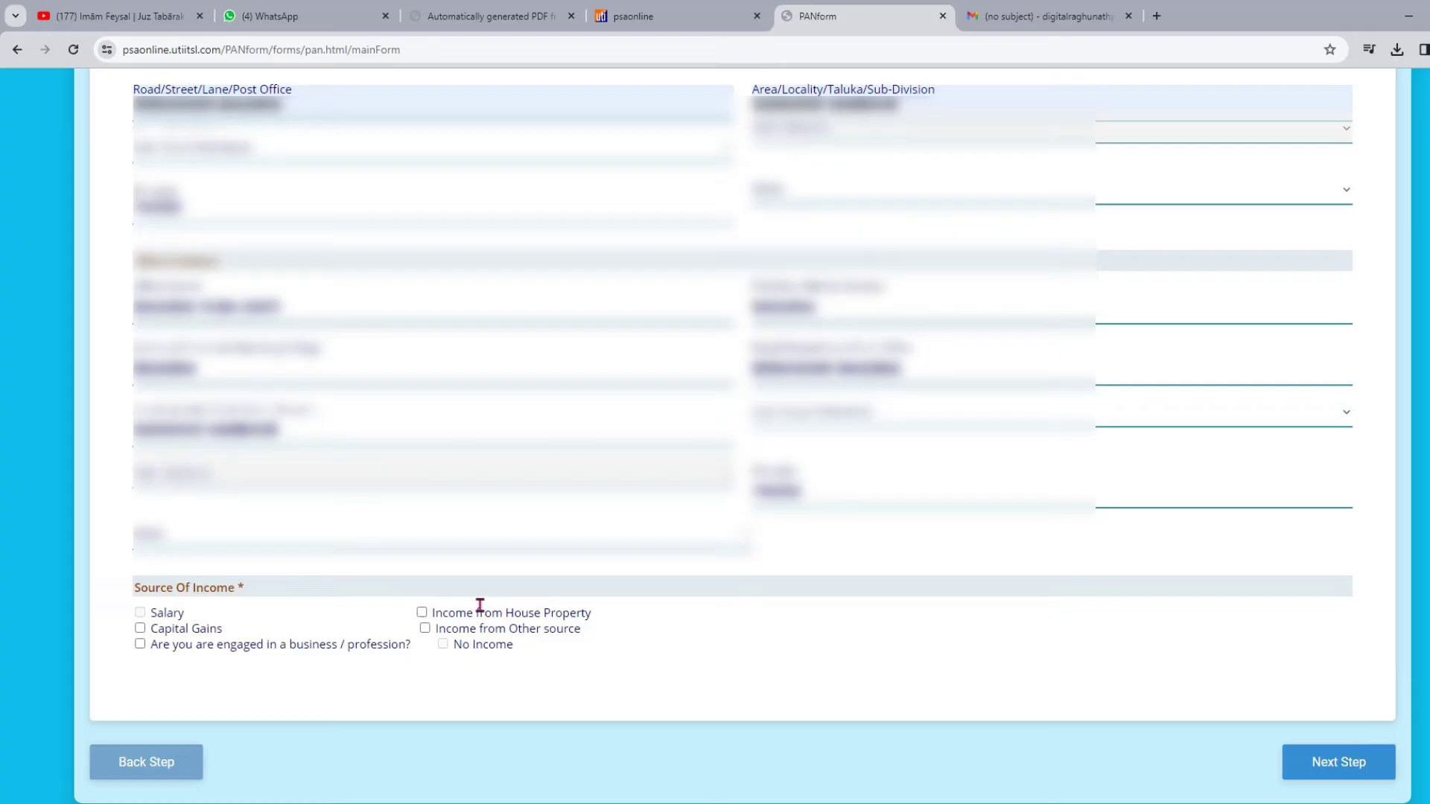
Step: Mark Income from Other source as the source of income, proceed to the other details, and acknowledge the AO code notice
left_click(426, 630)
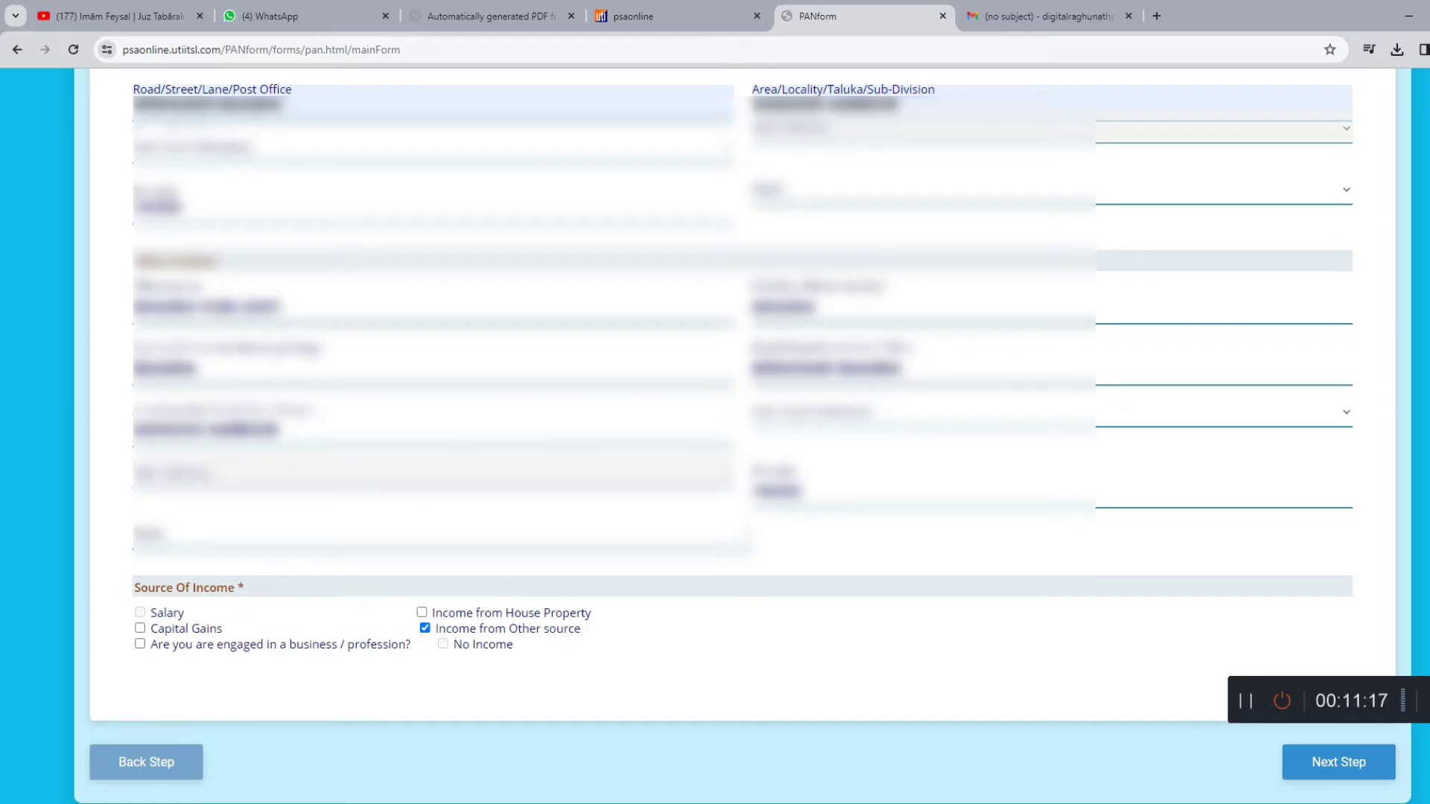
left_click(1338, 767)
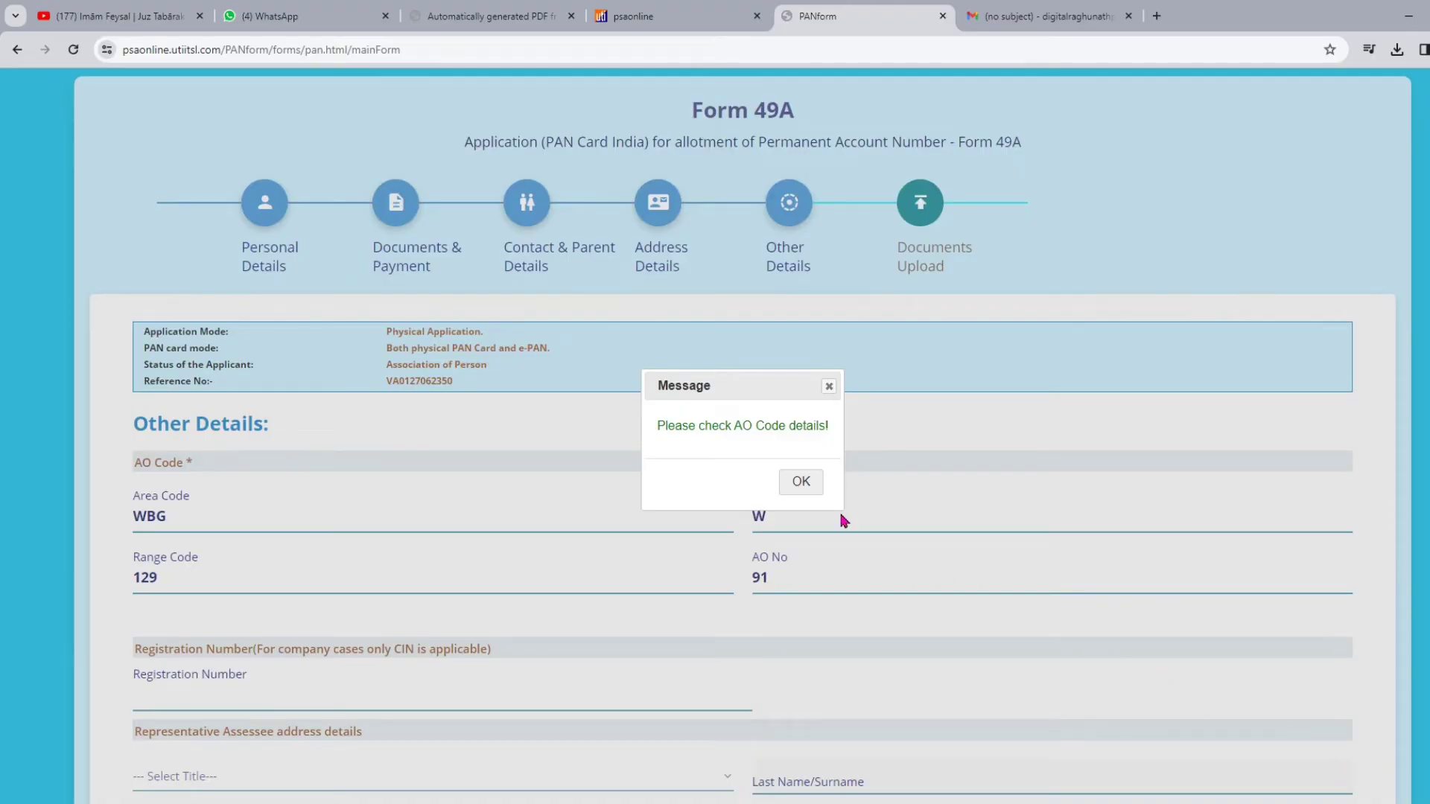
left_click(802, 485)
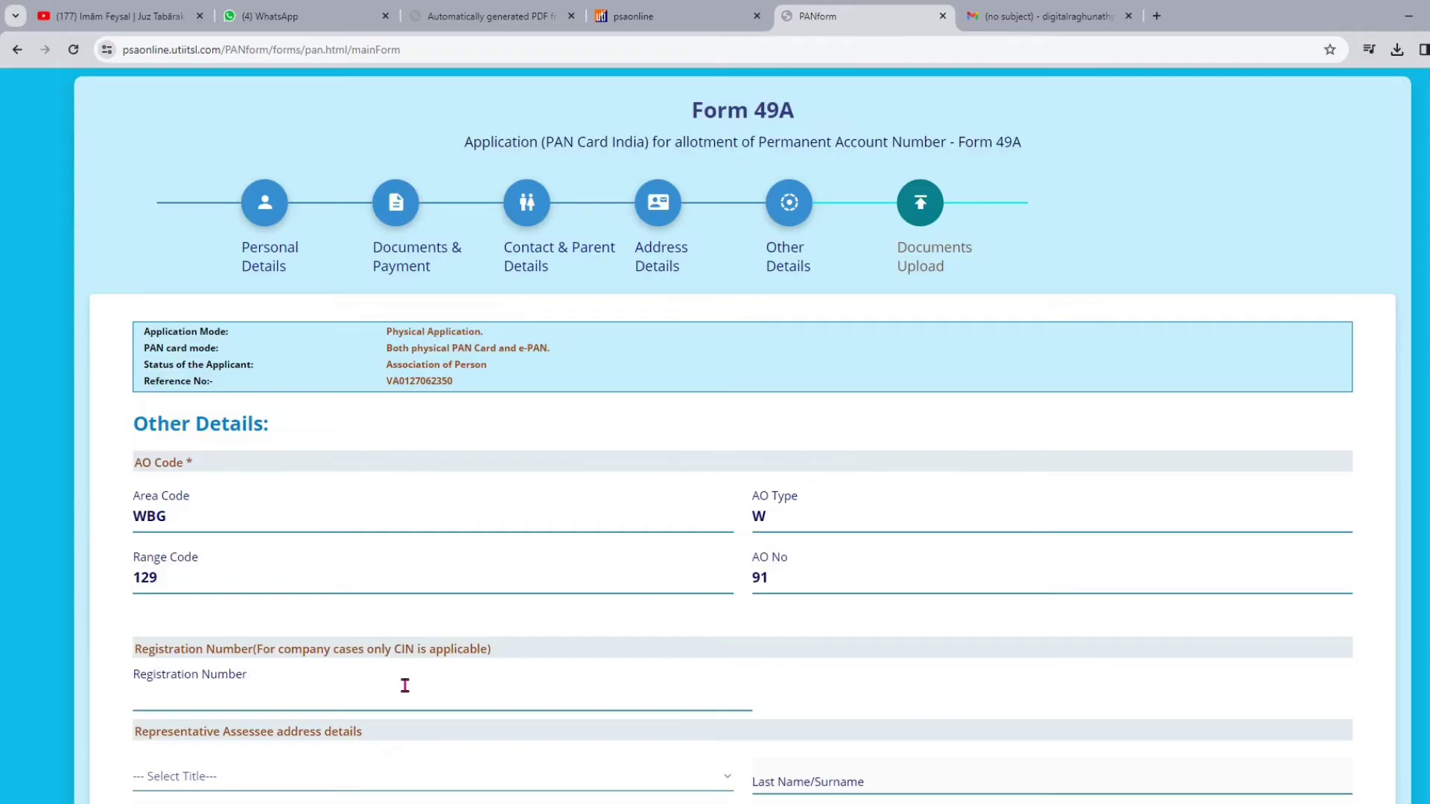
Step: Enter the registration number, capacity AUTHORIZED SIGNATUREE, verifier name SECRETARY and verification place PASCHIM RAGHUNATHPUR, and proceed to the documents upload
scroll(506, 655, "down", 6)
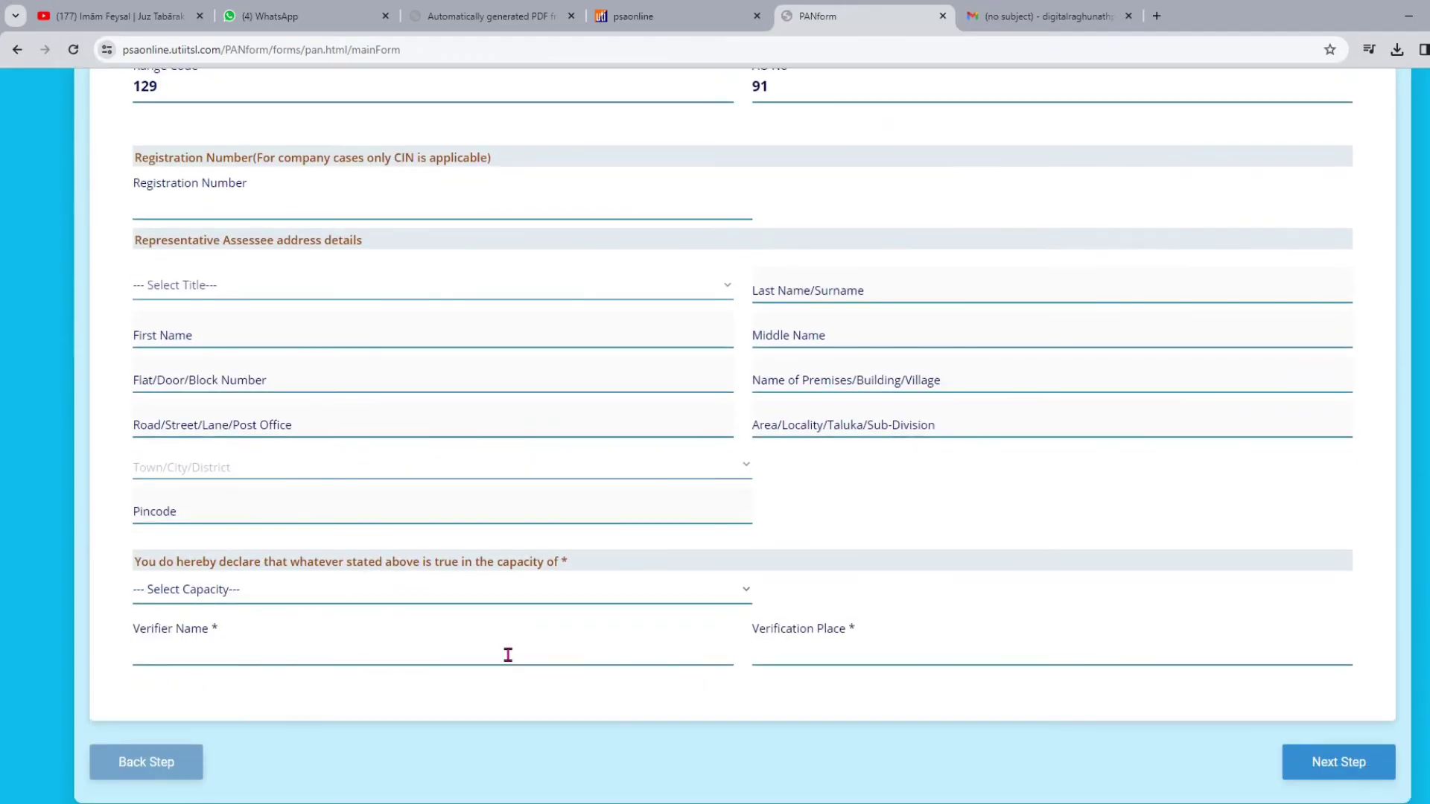
left_click(204, 200)
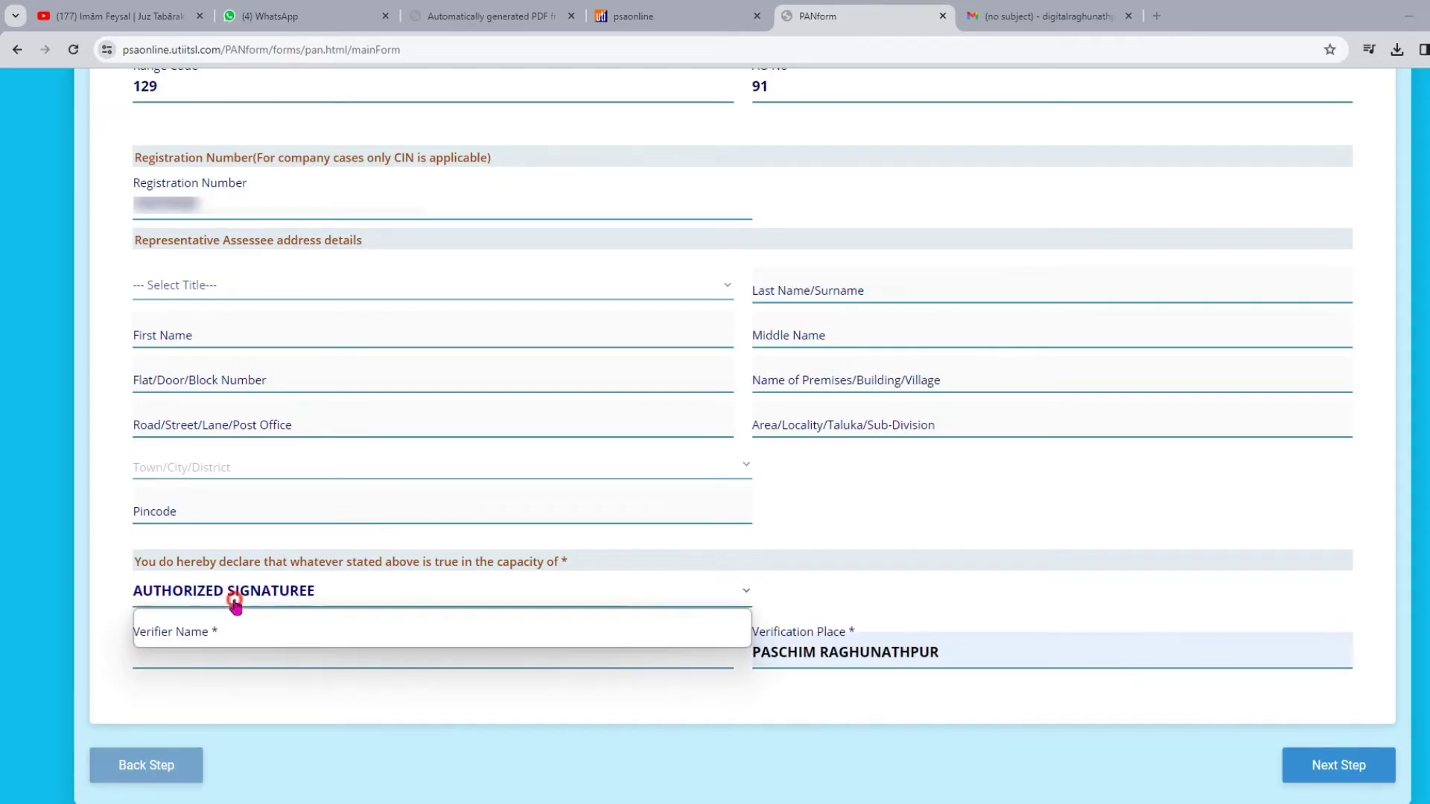
left_click(233, 594)
left_click(240, 636)
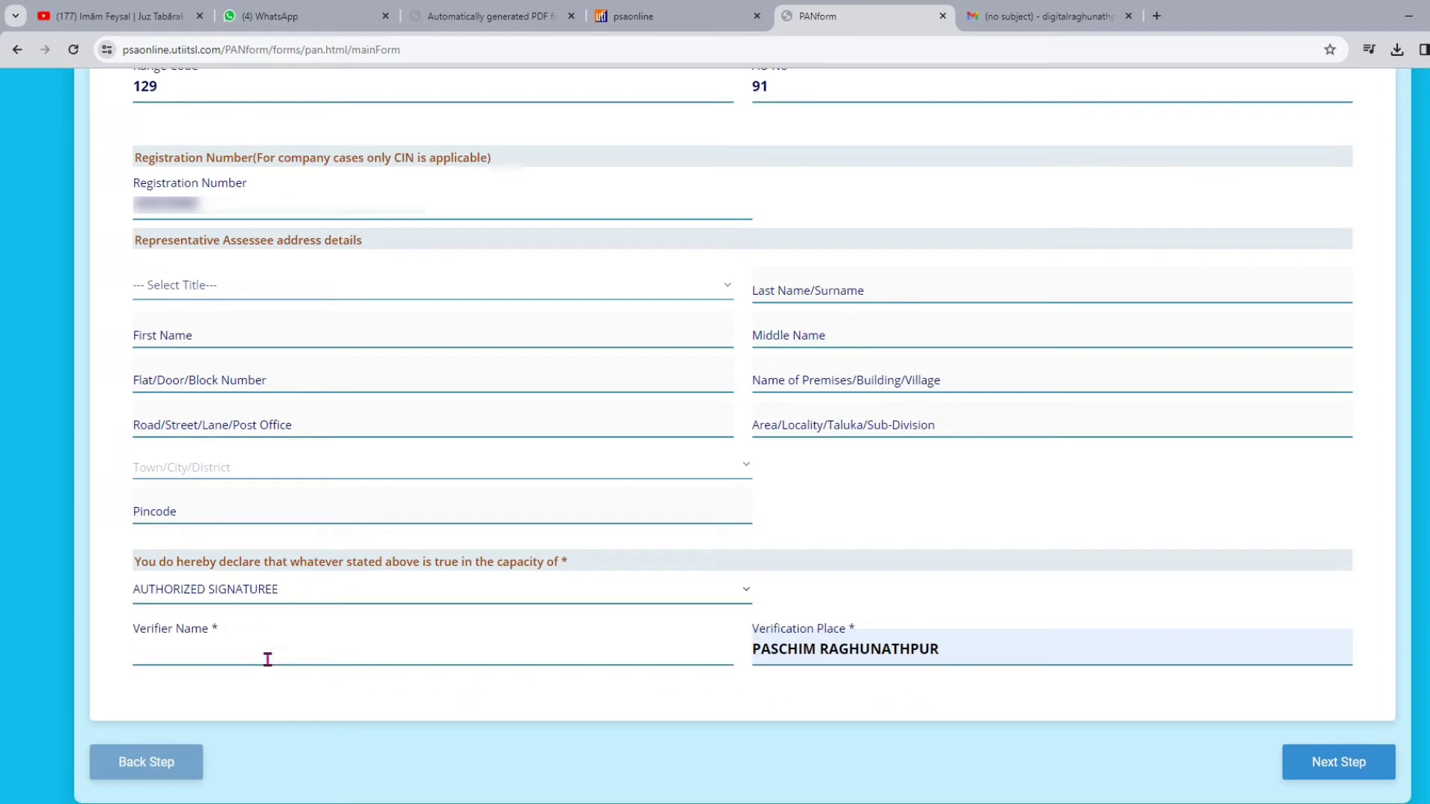
type("SECRETARY")
left_click(1334, 764)
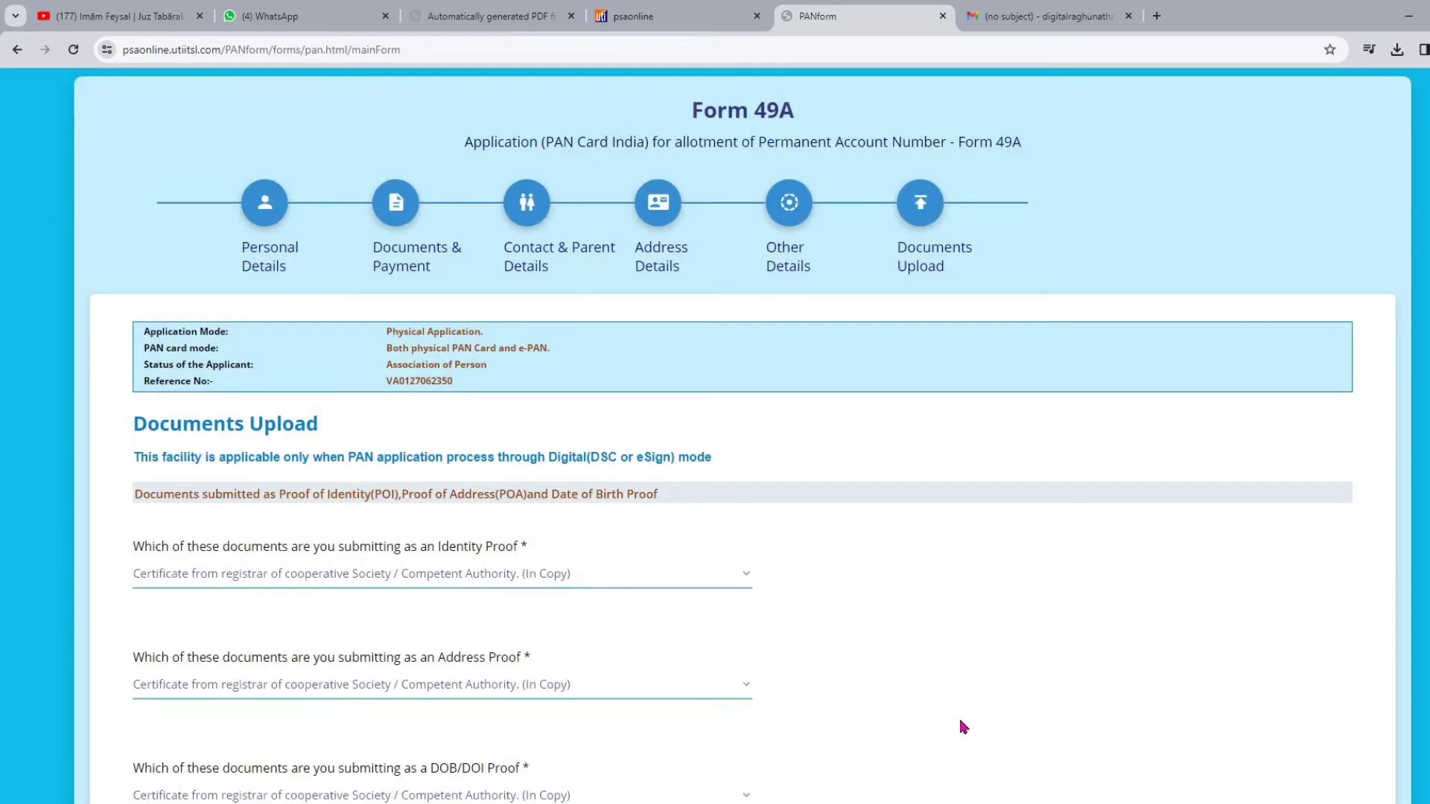
Step: Review the identity, address and DOB/DOI proof selections in Documents Upload and submit the application
scroll(948, 707, "down", 4)
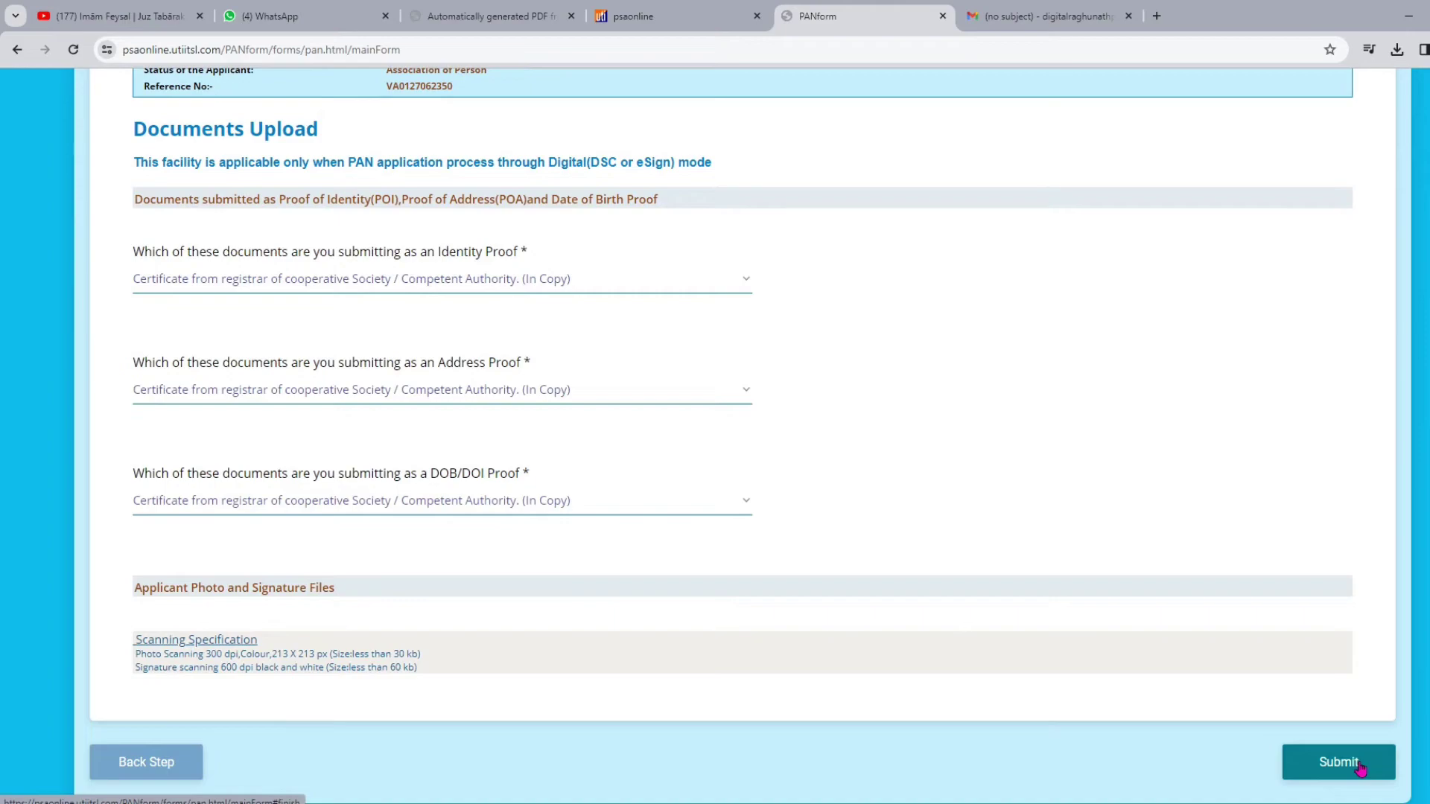
scroll(1087, 551, "up", 2)
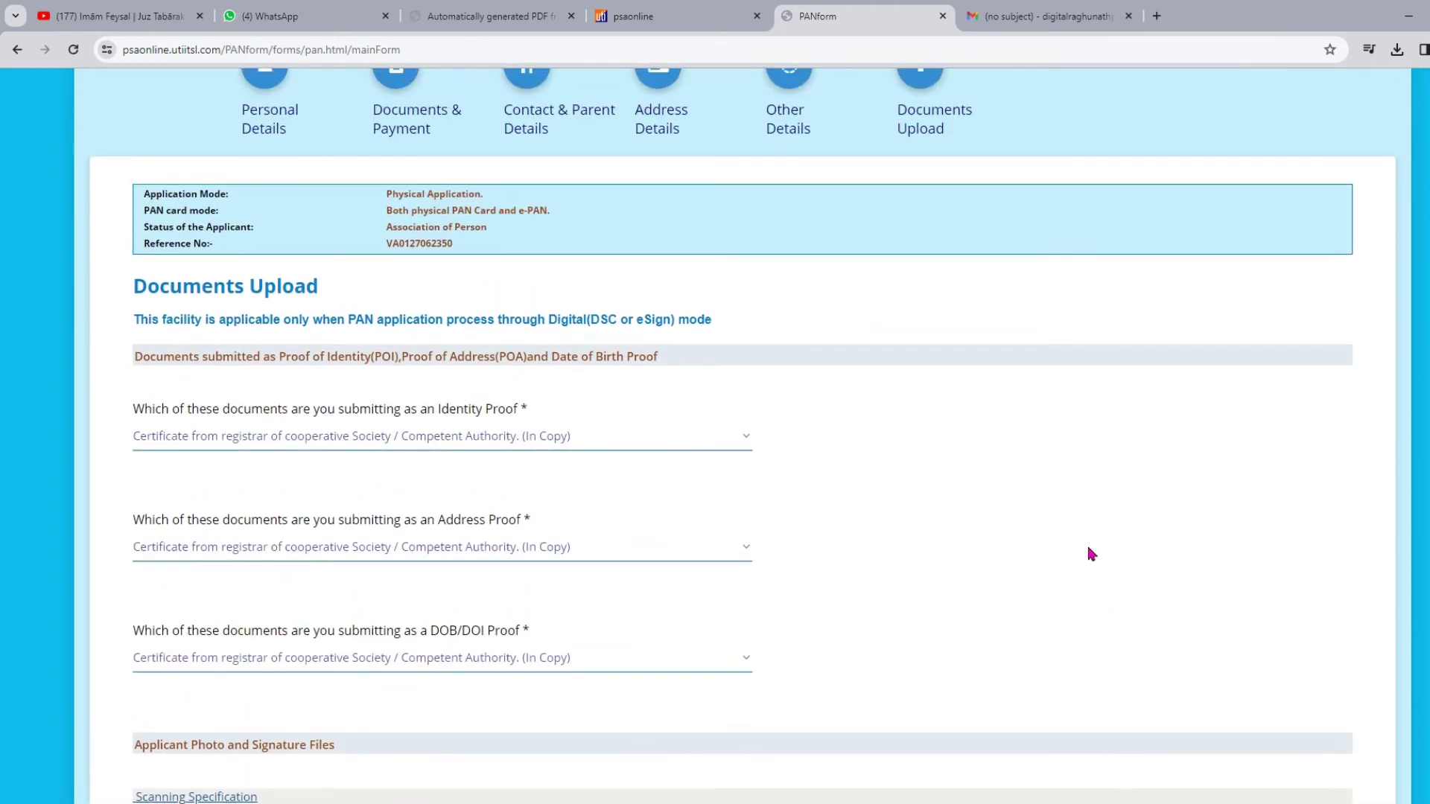
scroll(1091, 554, "down", 2)
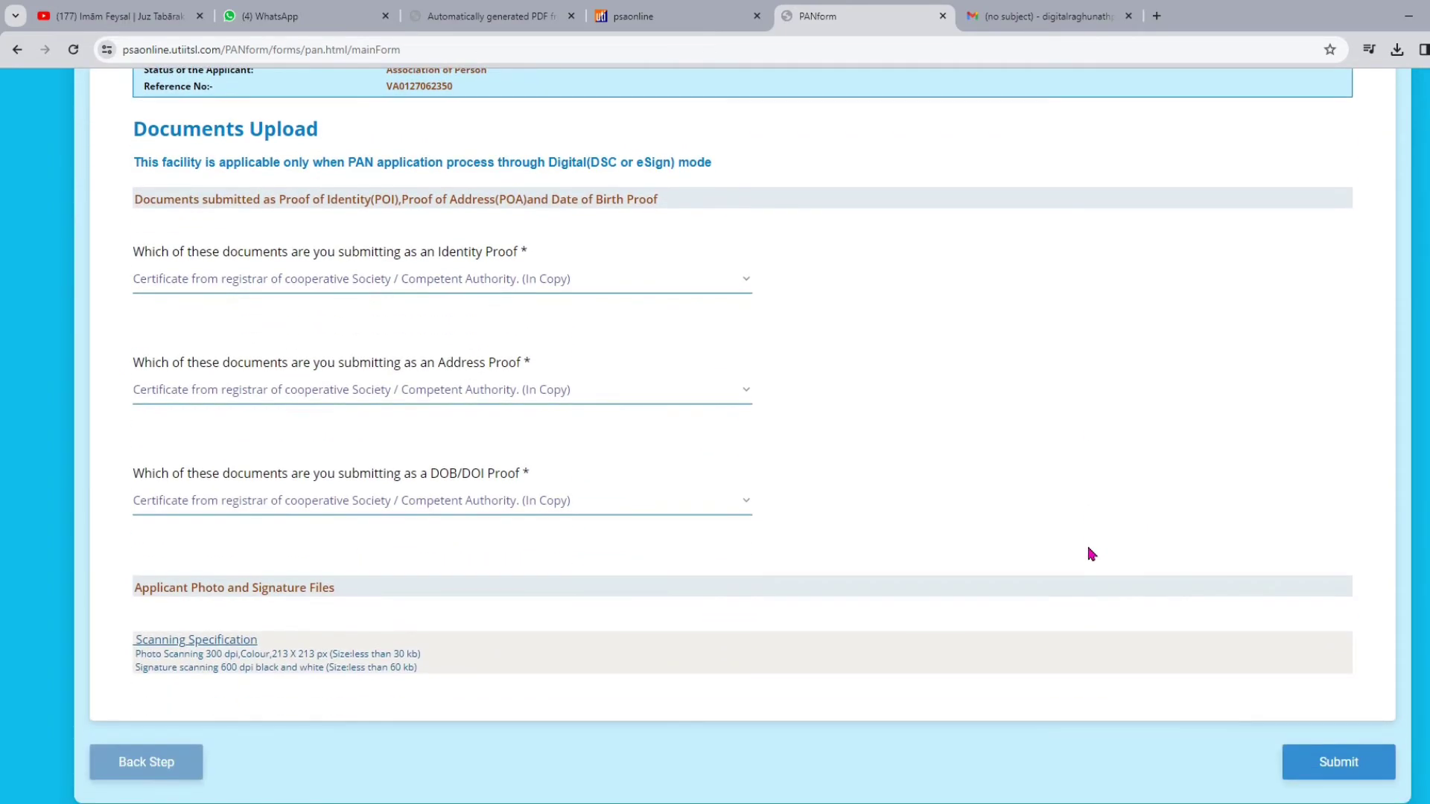
left_click(1344, 758)
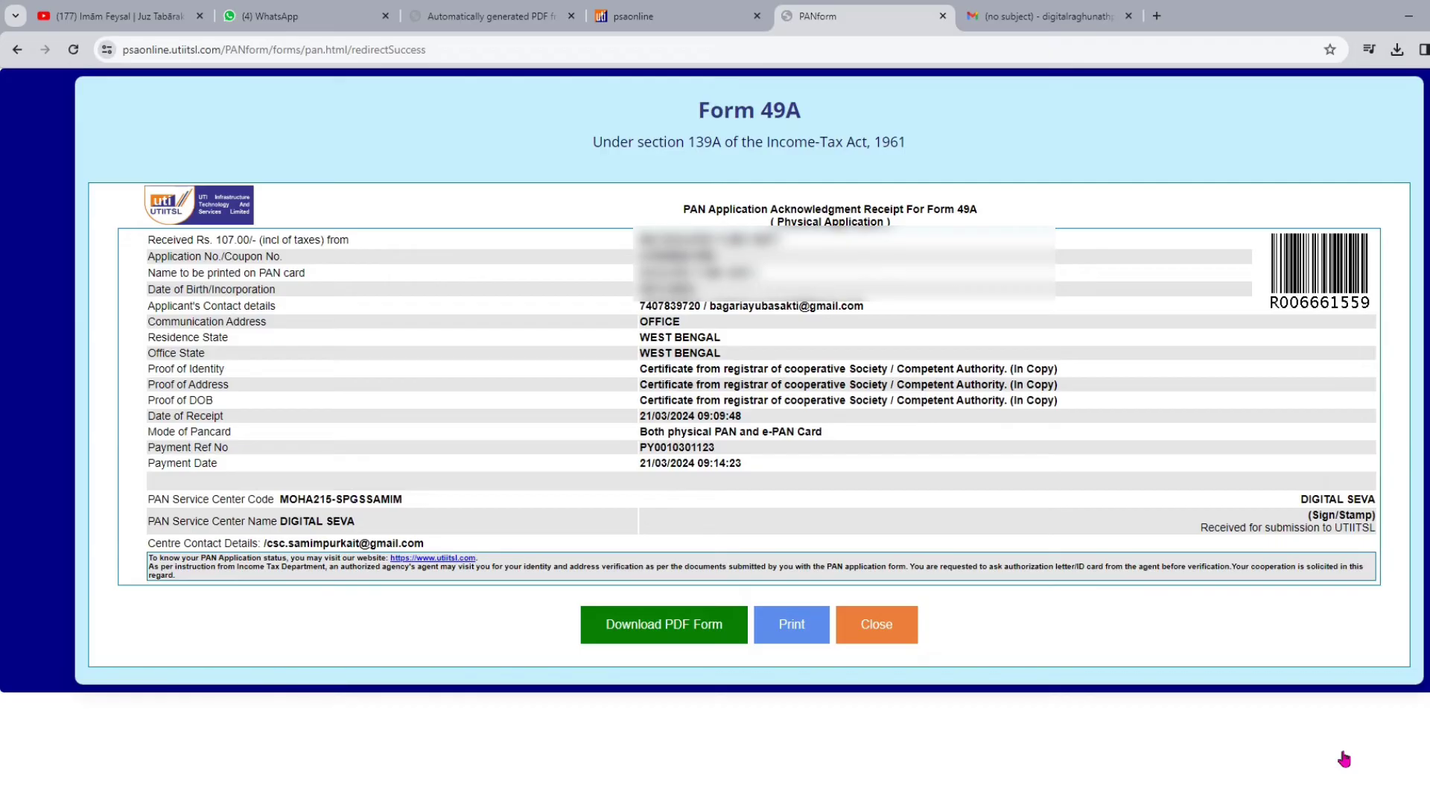
Step: Download the Form 49A PDF from the acknowledgment receipt, open it, and look through its entries
left_click(691, 633)
left_click(1248, 91)
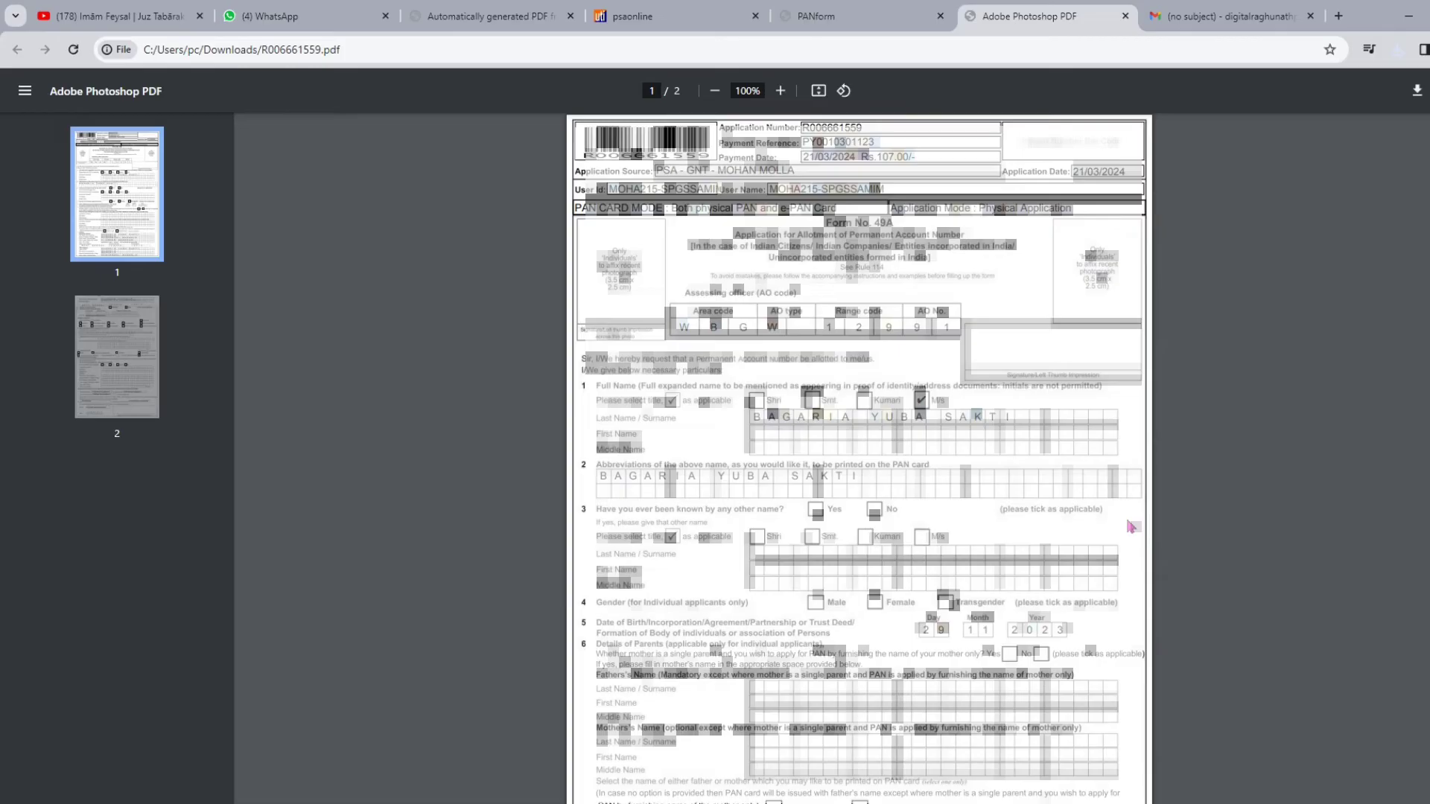
scroll(1131, 526, "down", 4)
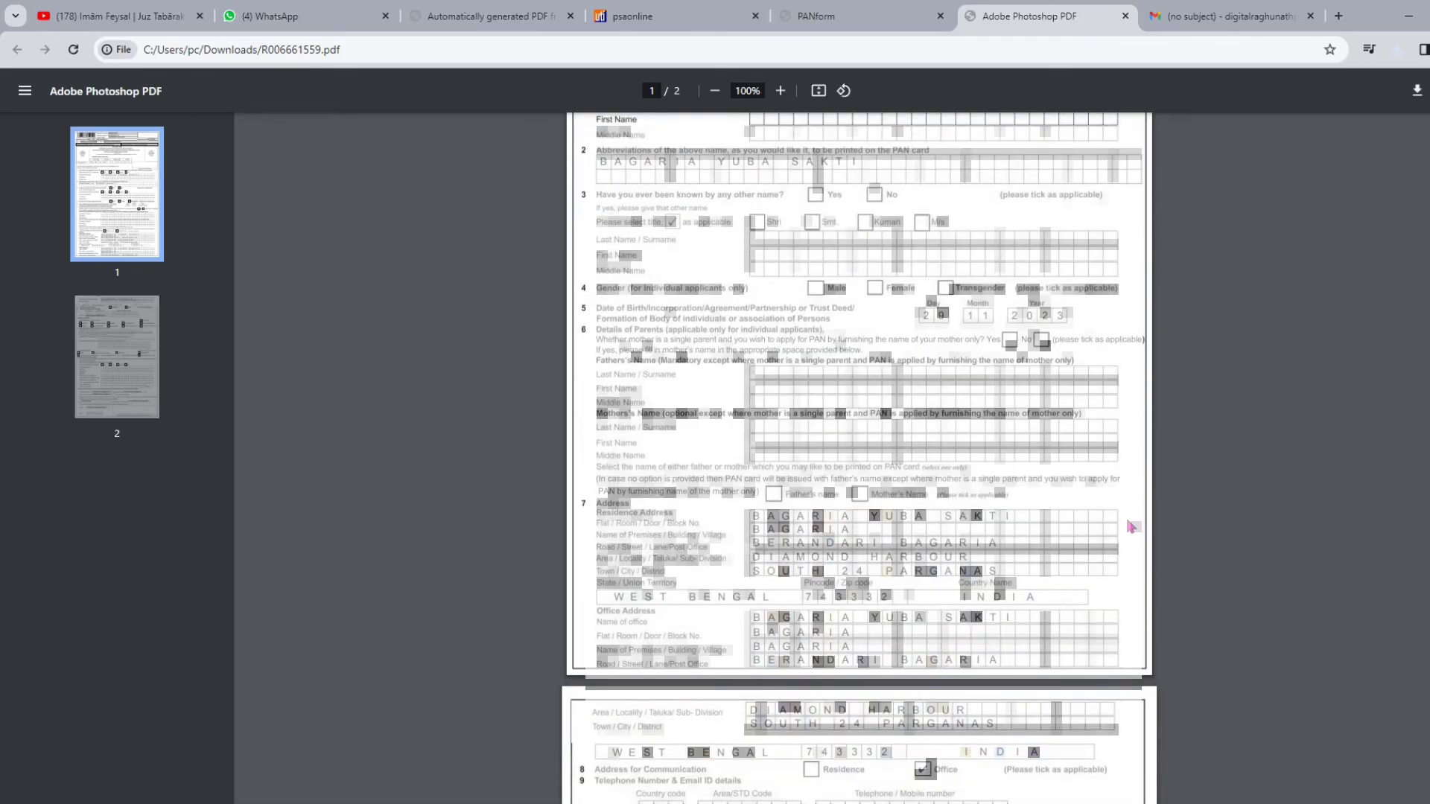
scroll(1131, 526, "down", 15)
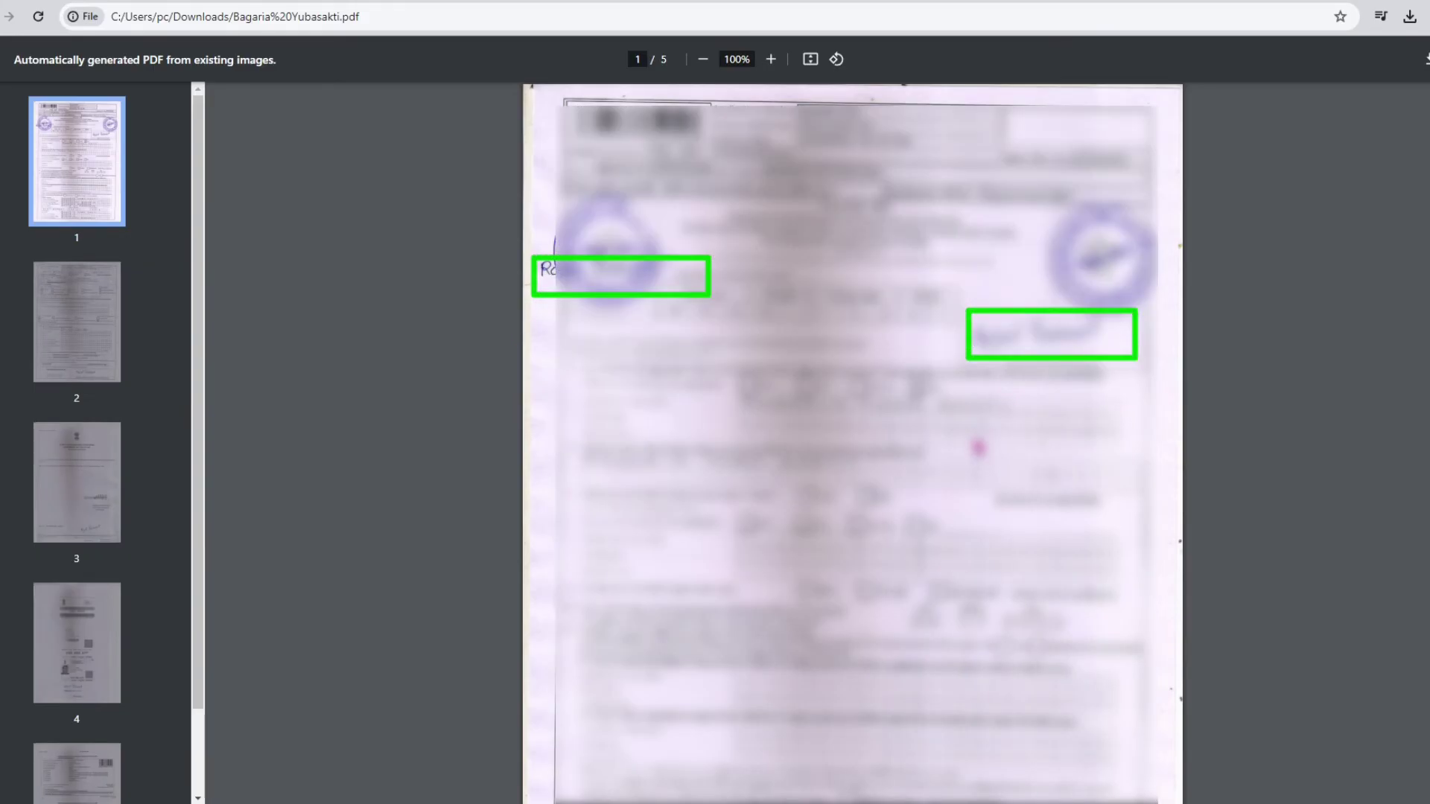
Step: Examine the signatures and stamps on all five pages of the scanned PDF, from Form 49A through the supporting documents to the acknowledgment receipt
scroll(853, 439, "down", 3)
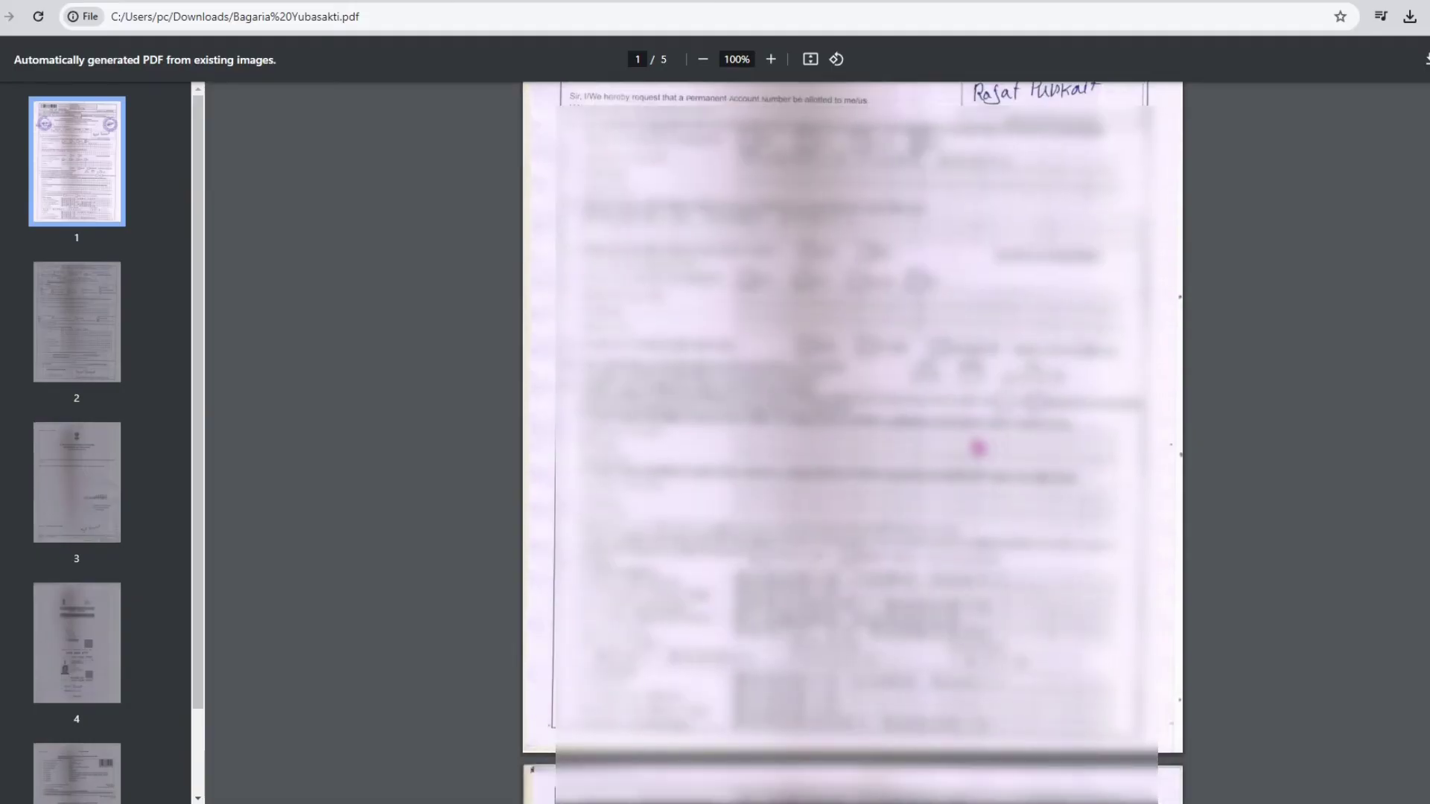
scroll(979, 448, "down", 10)
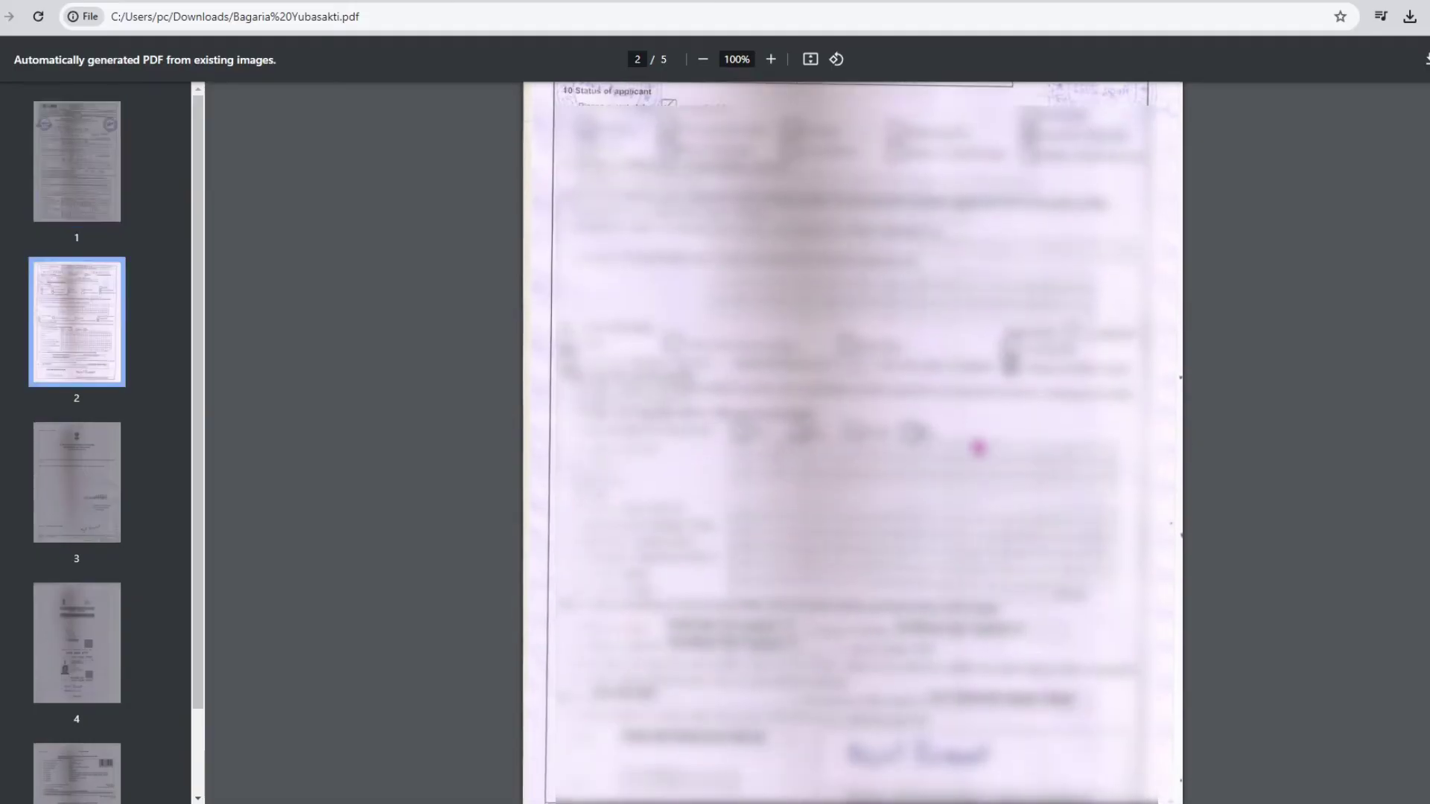
scroll(979, 447, "down", 3)
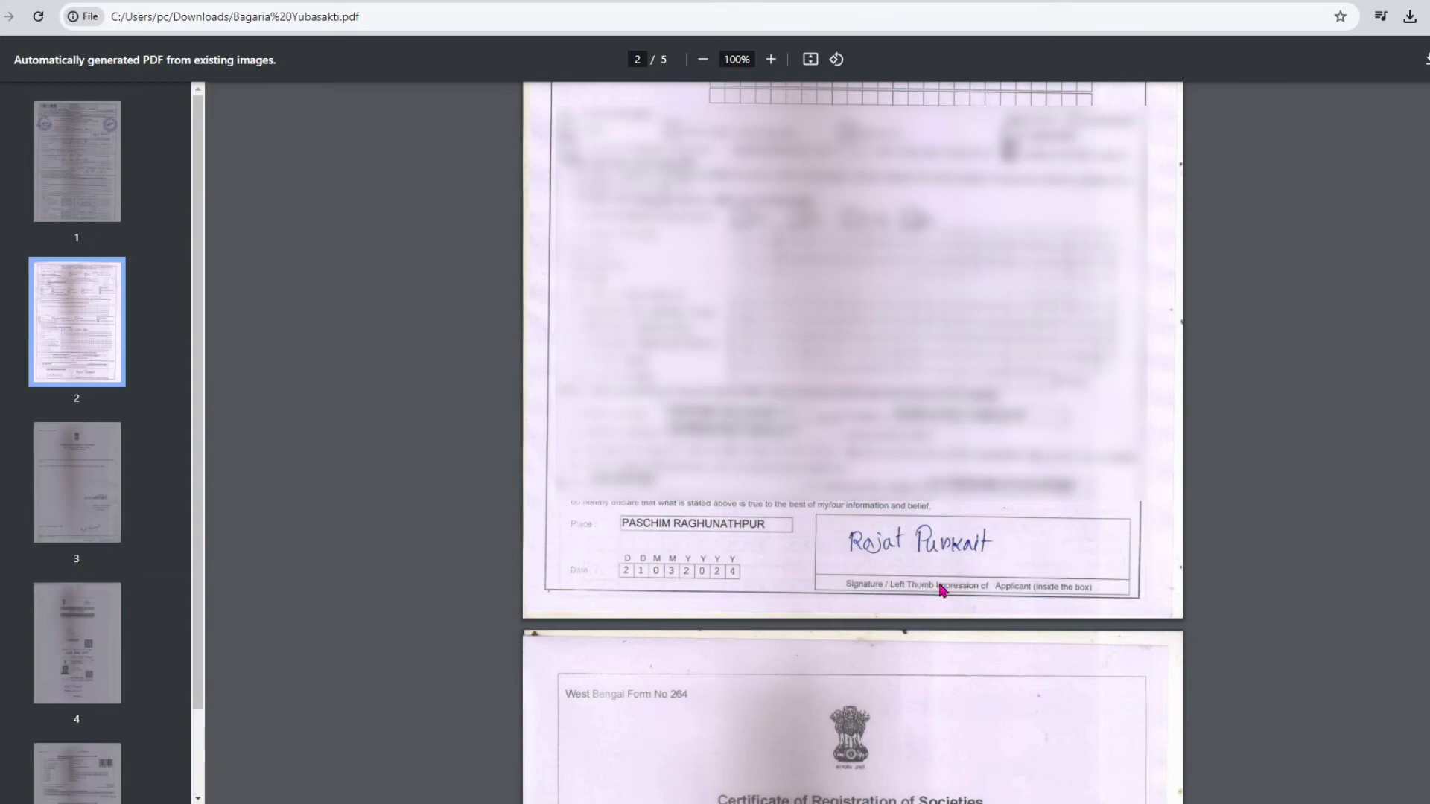
scroll(915, 634, "down", 7)
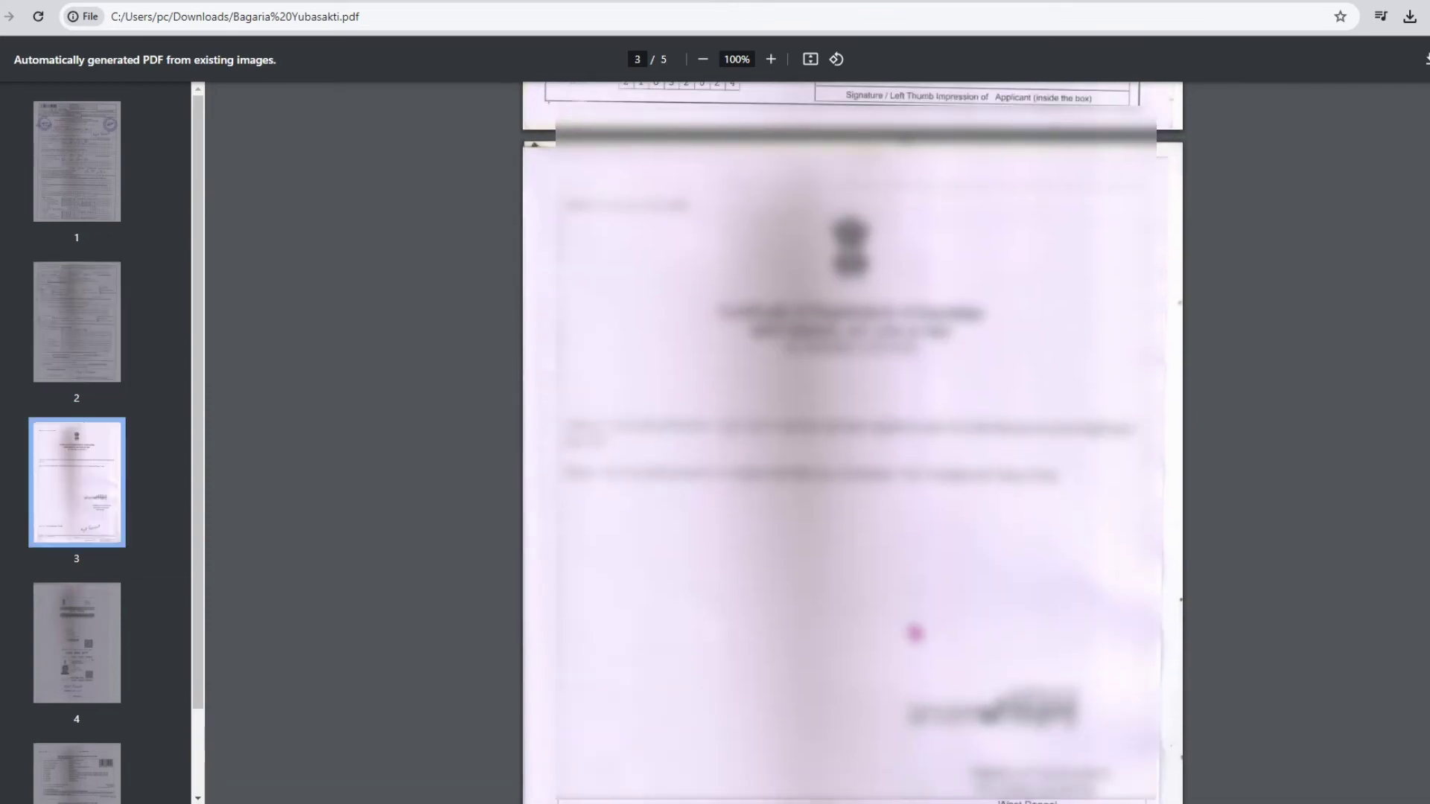
scroll(915, 633, "down", 1)
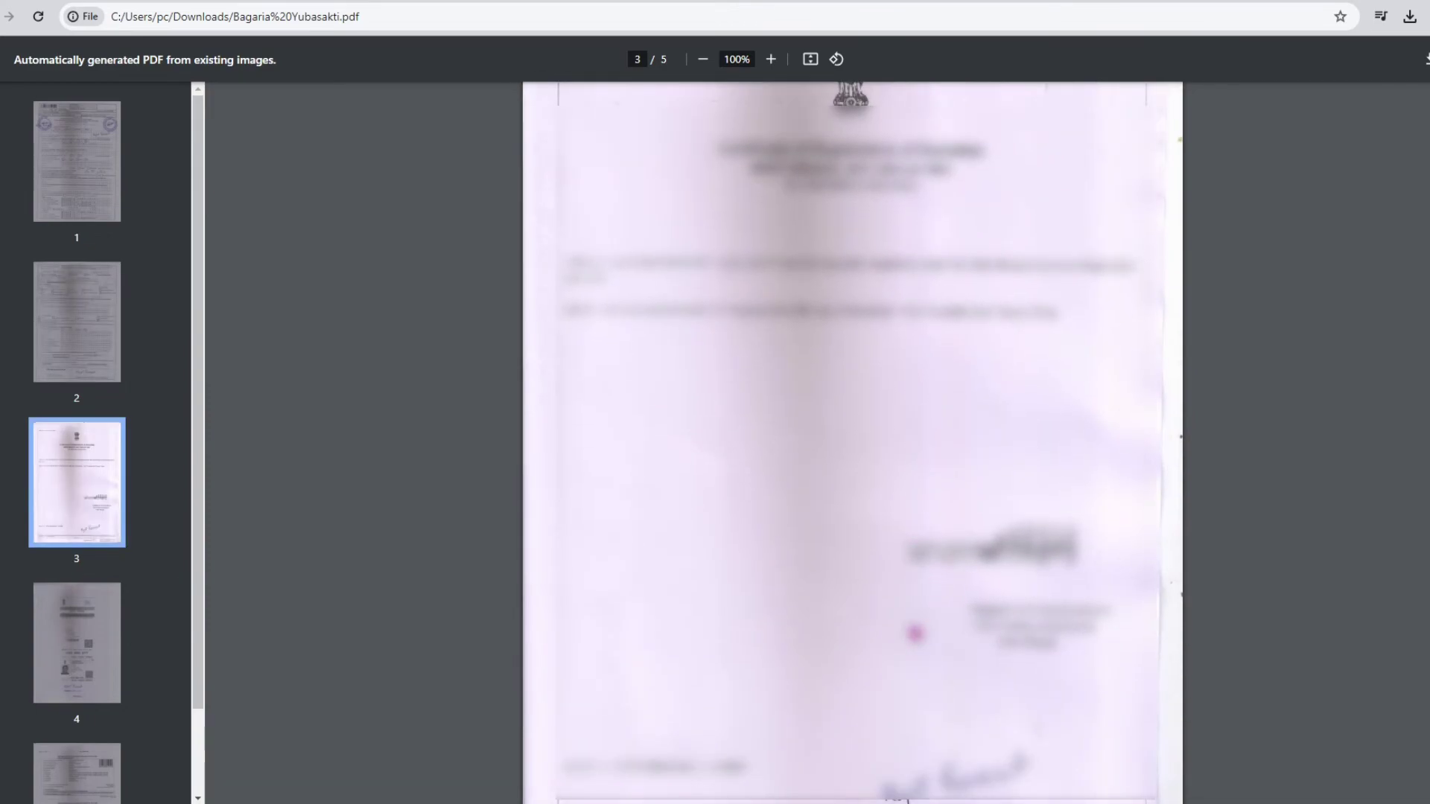
scroll(915, 634, "down", 1)
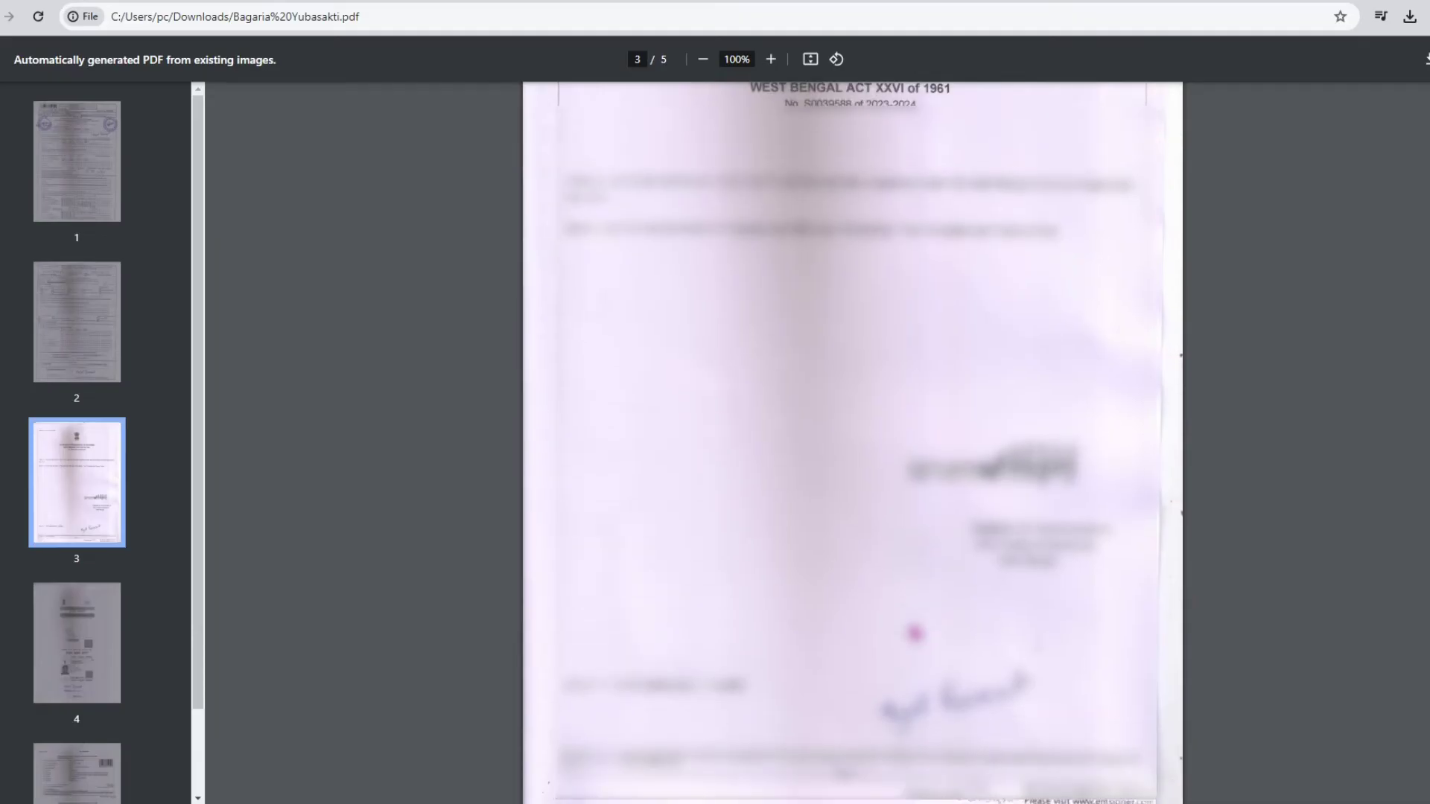
scroll(915, 633, "down", 2)
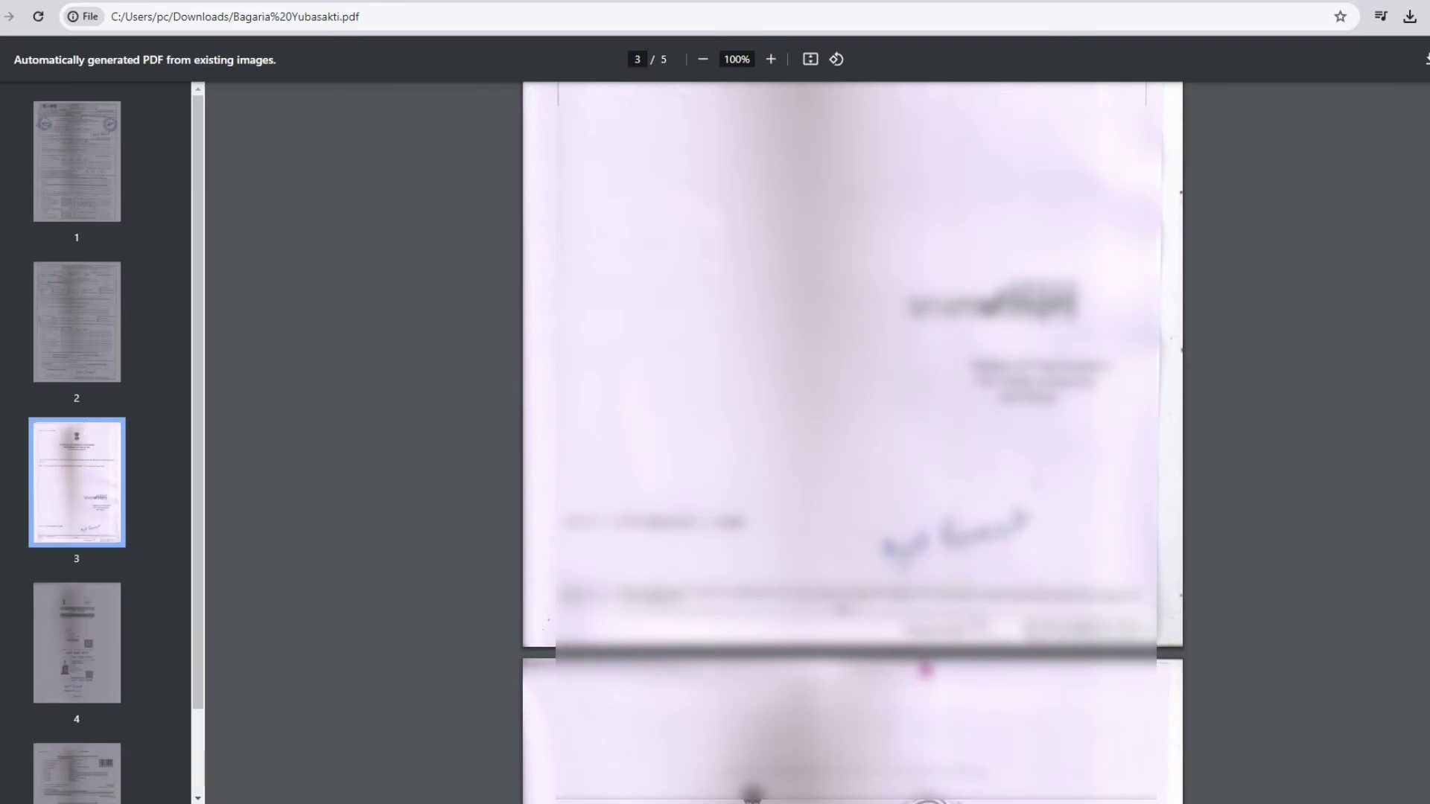
scroll(947, 655, "down", 8)
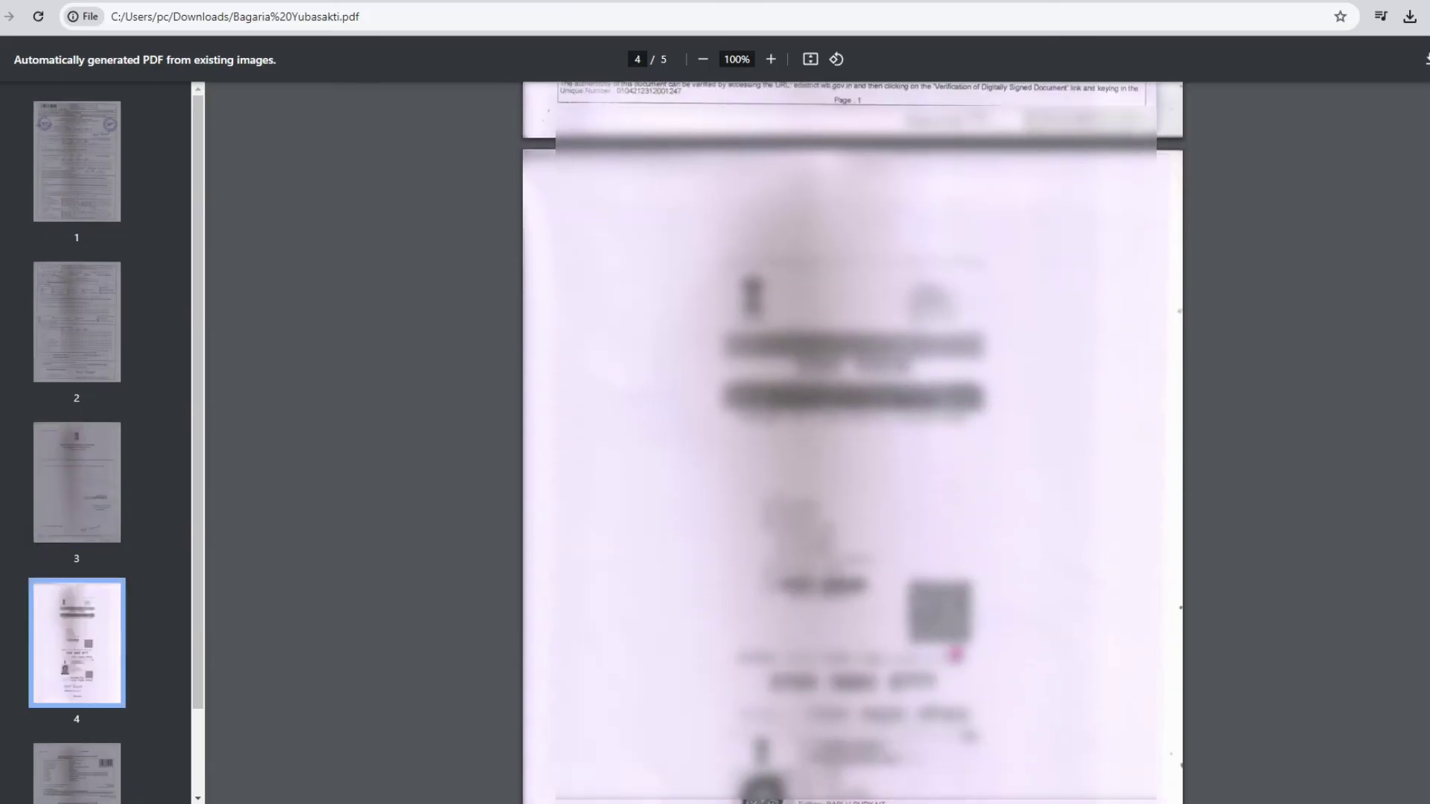
scroll(1097, 510, "down", 2)
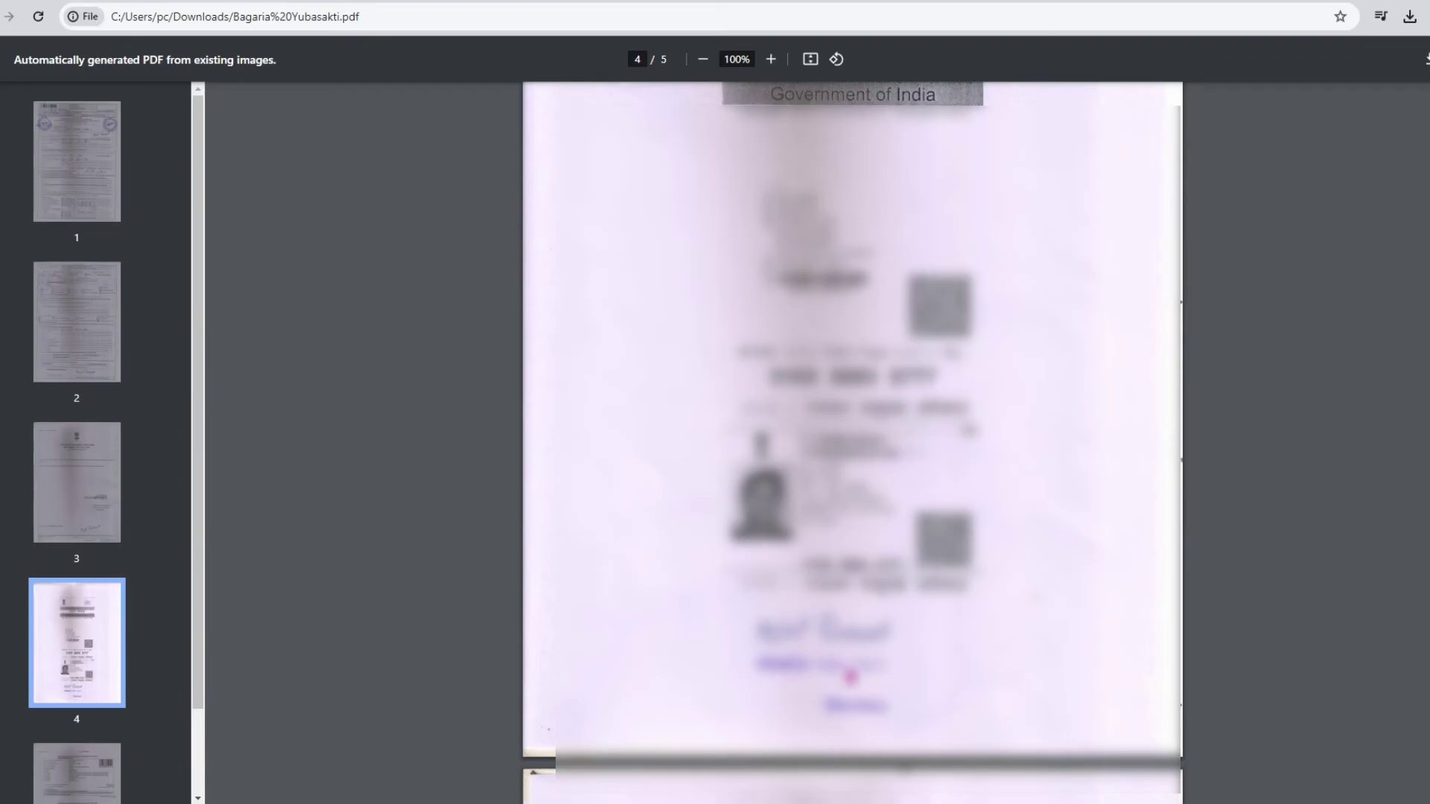
scroll(834, 685, "down", 7)
scroll(853, 443, "down", 3)
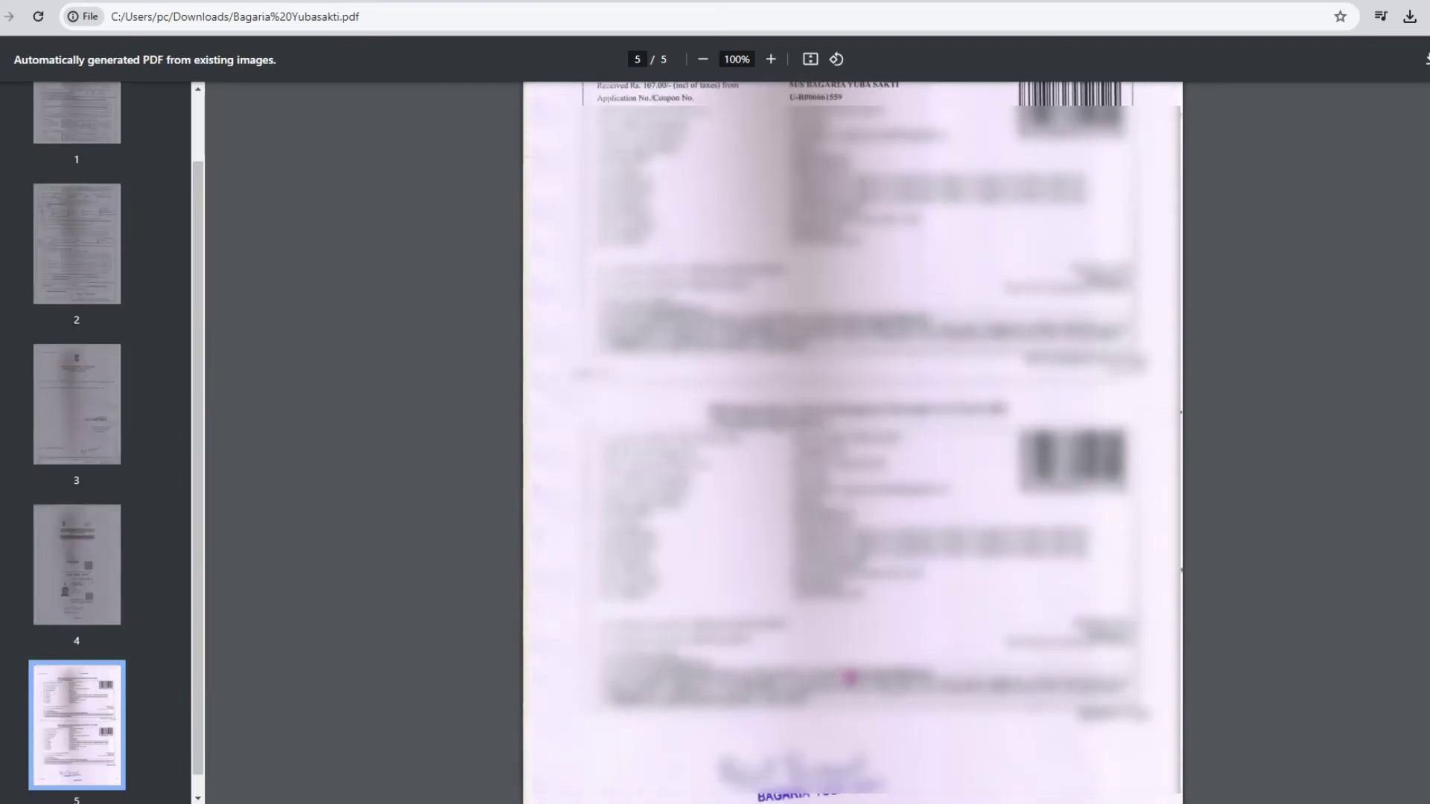
scroll(849, 677, "down", 1)
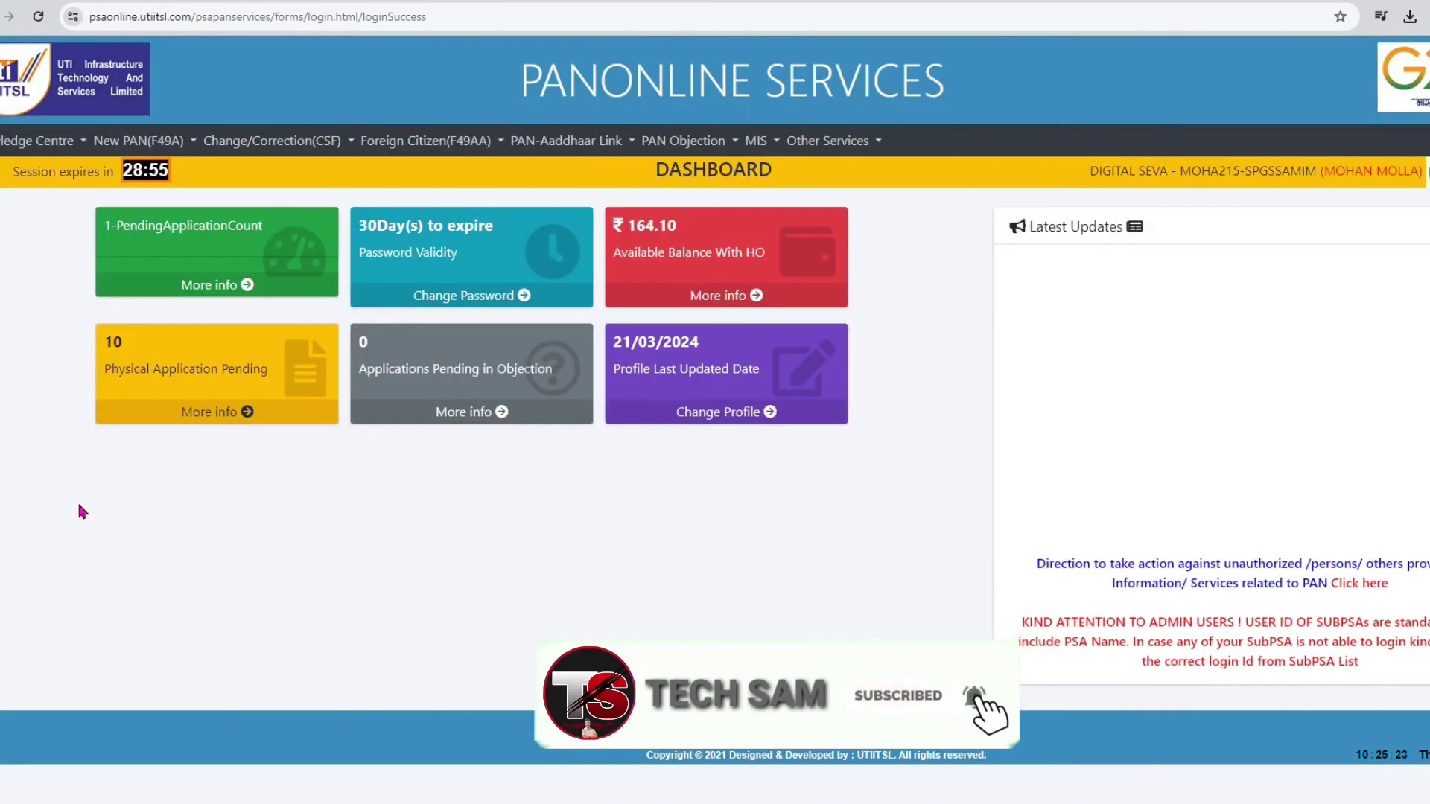
Step: Open the pending document upload list for Form 49A on the PAN portal and check the application's applicant name and DOB
left_click(145, 141)
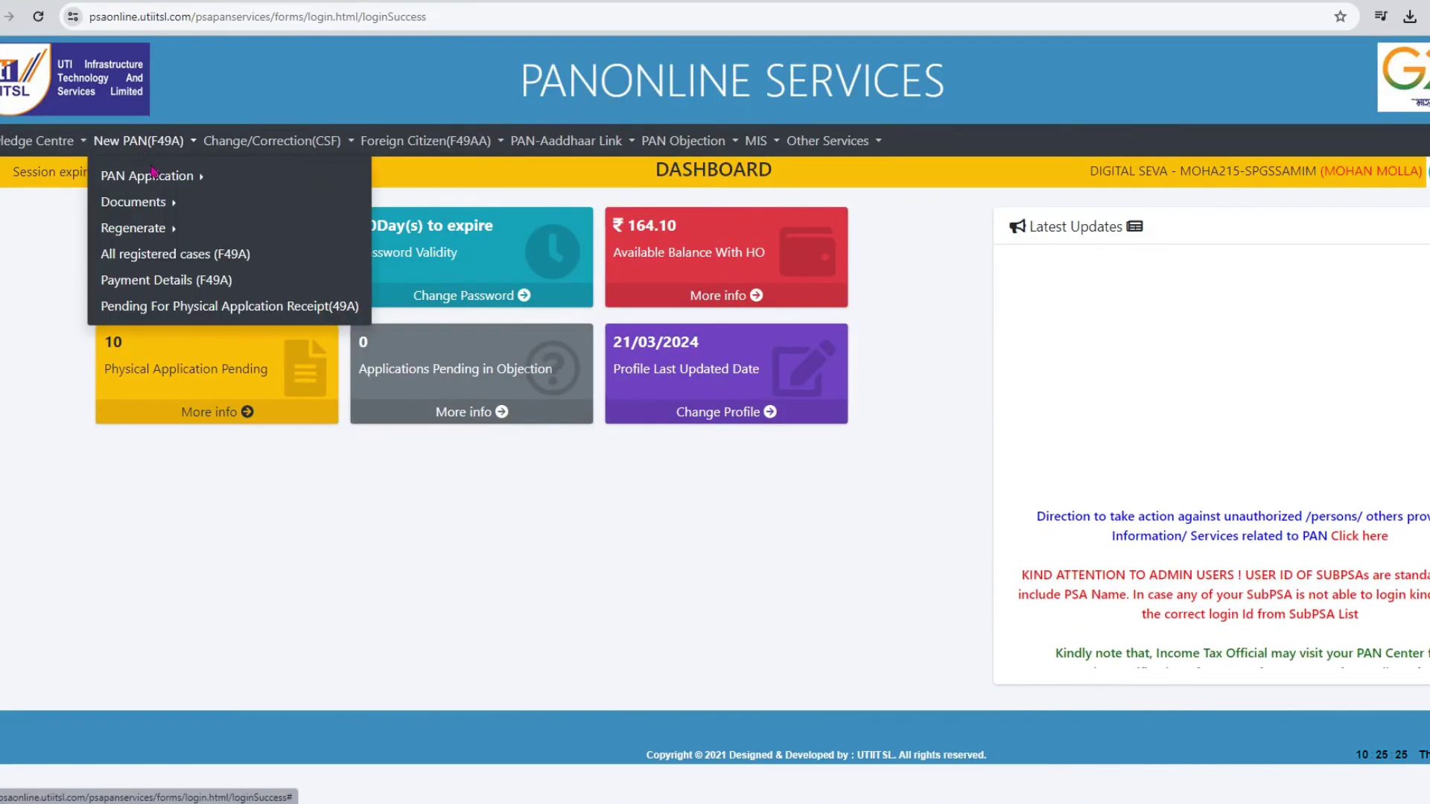
mouse_move(149, 208)
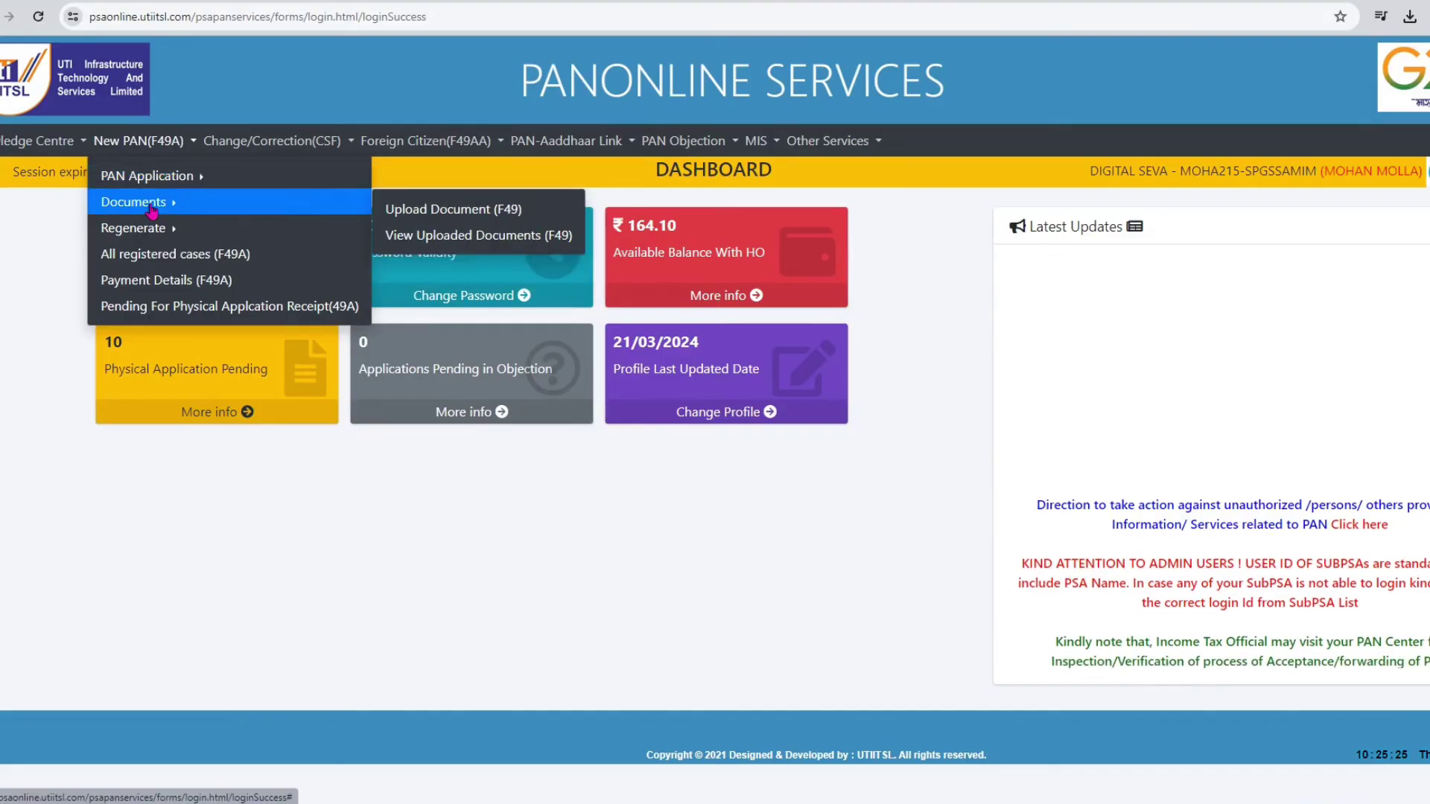
left_click(392, 213)
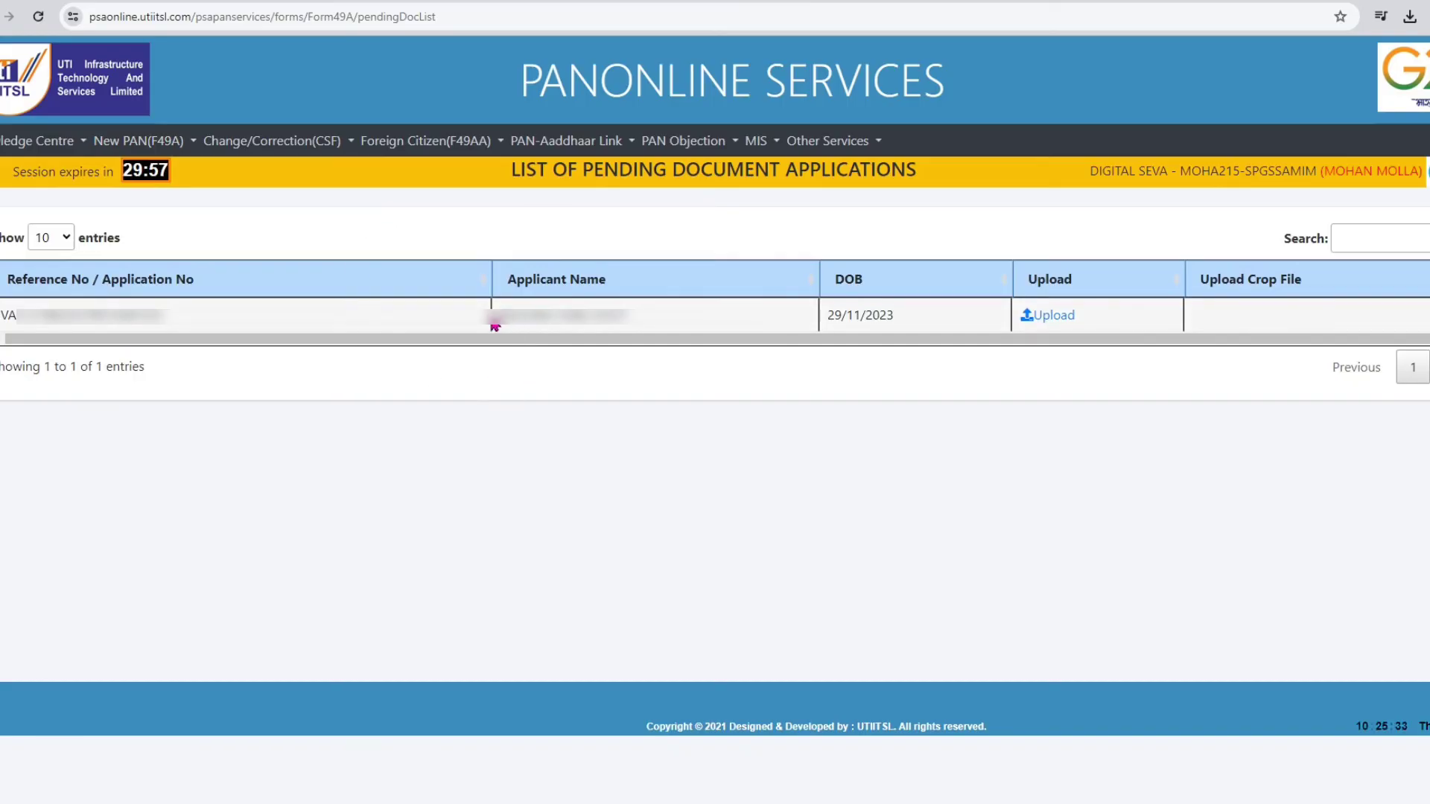
left_click_drag(495, 317, 633, 310)
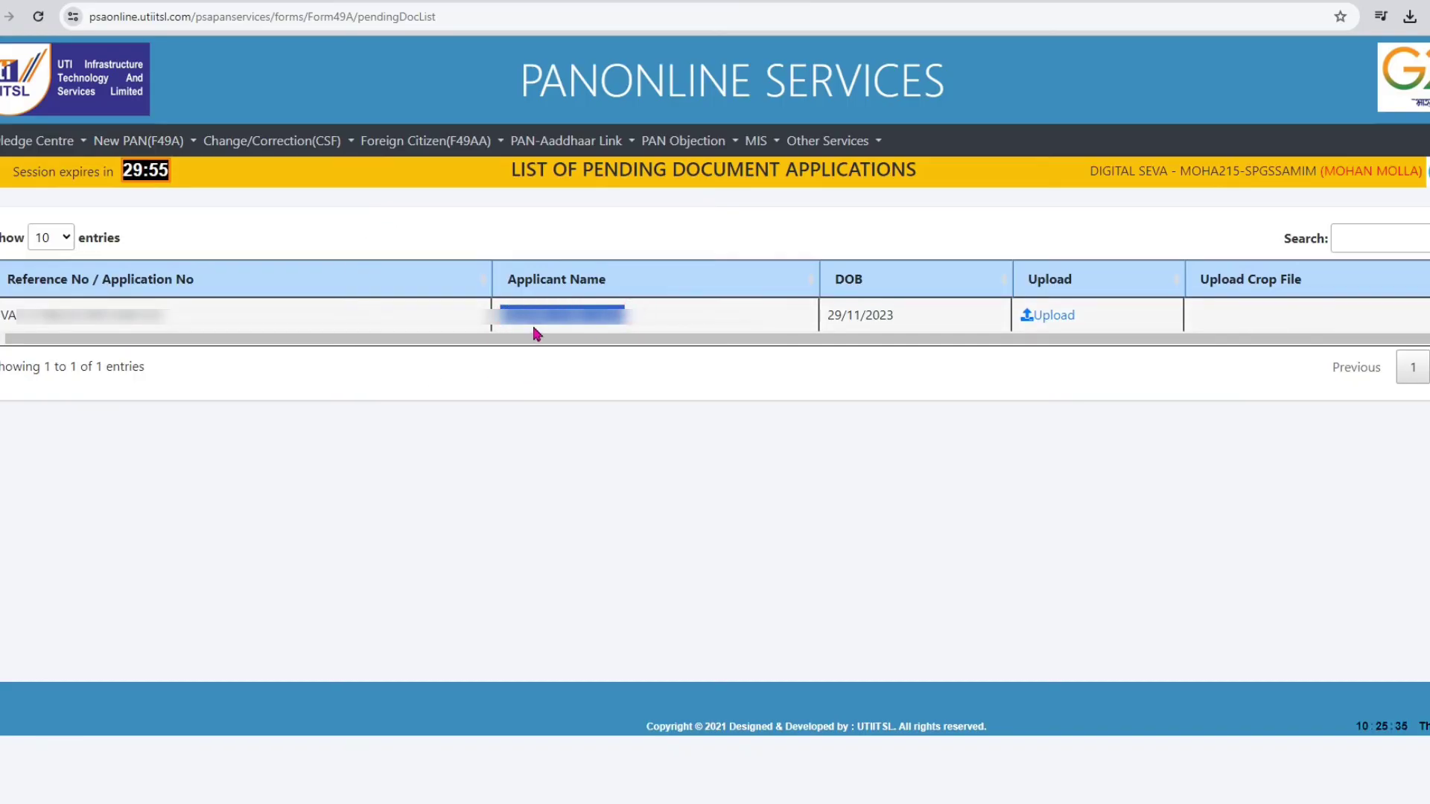
left_click(841, 317)
left_click_drag(841, 317, 899, 314)
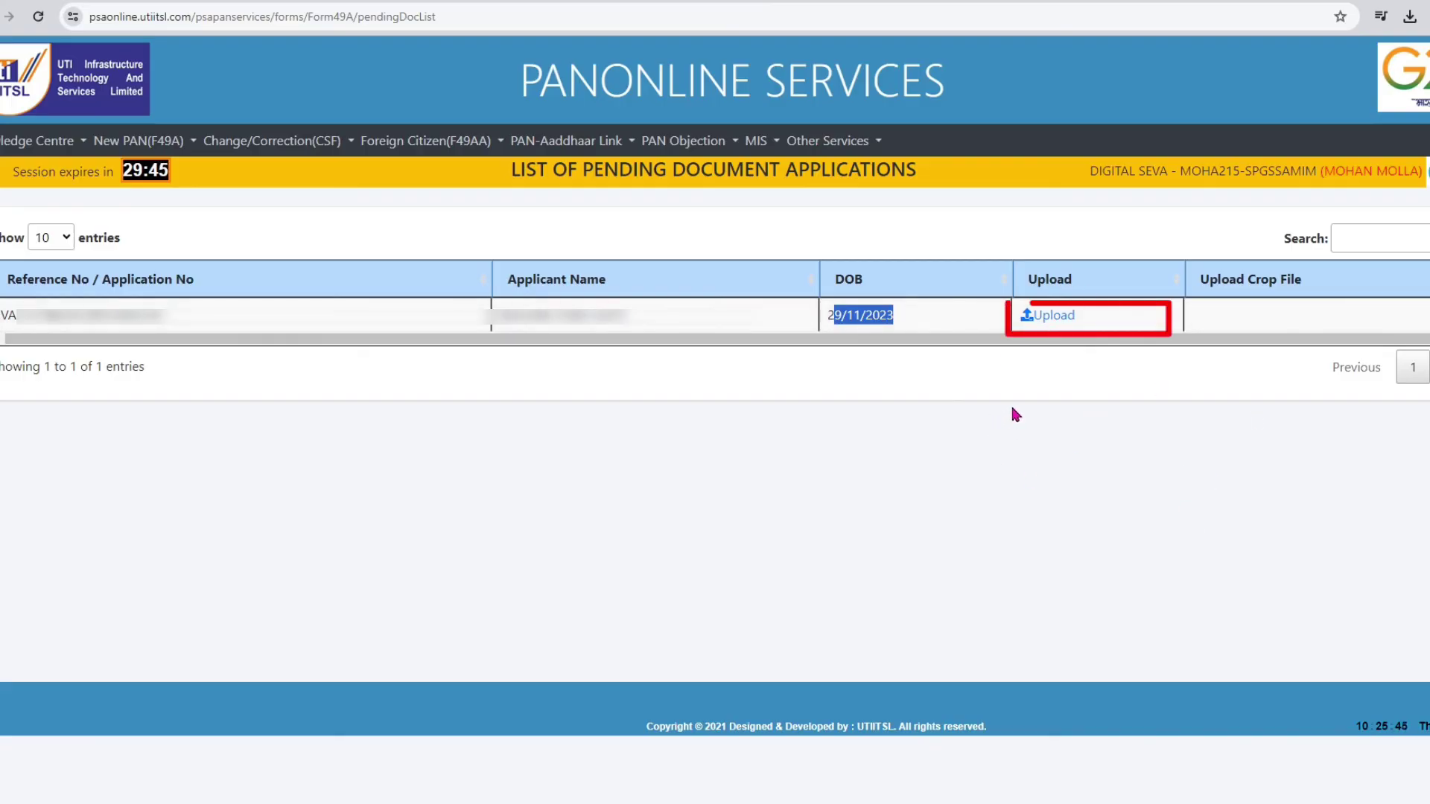
Step: Upload the combined PDF of the PAN form and scanned supporting documents for the pending application and acknowledge the alert
left_click(1041, 317)
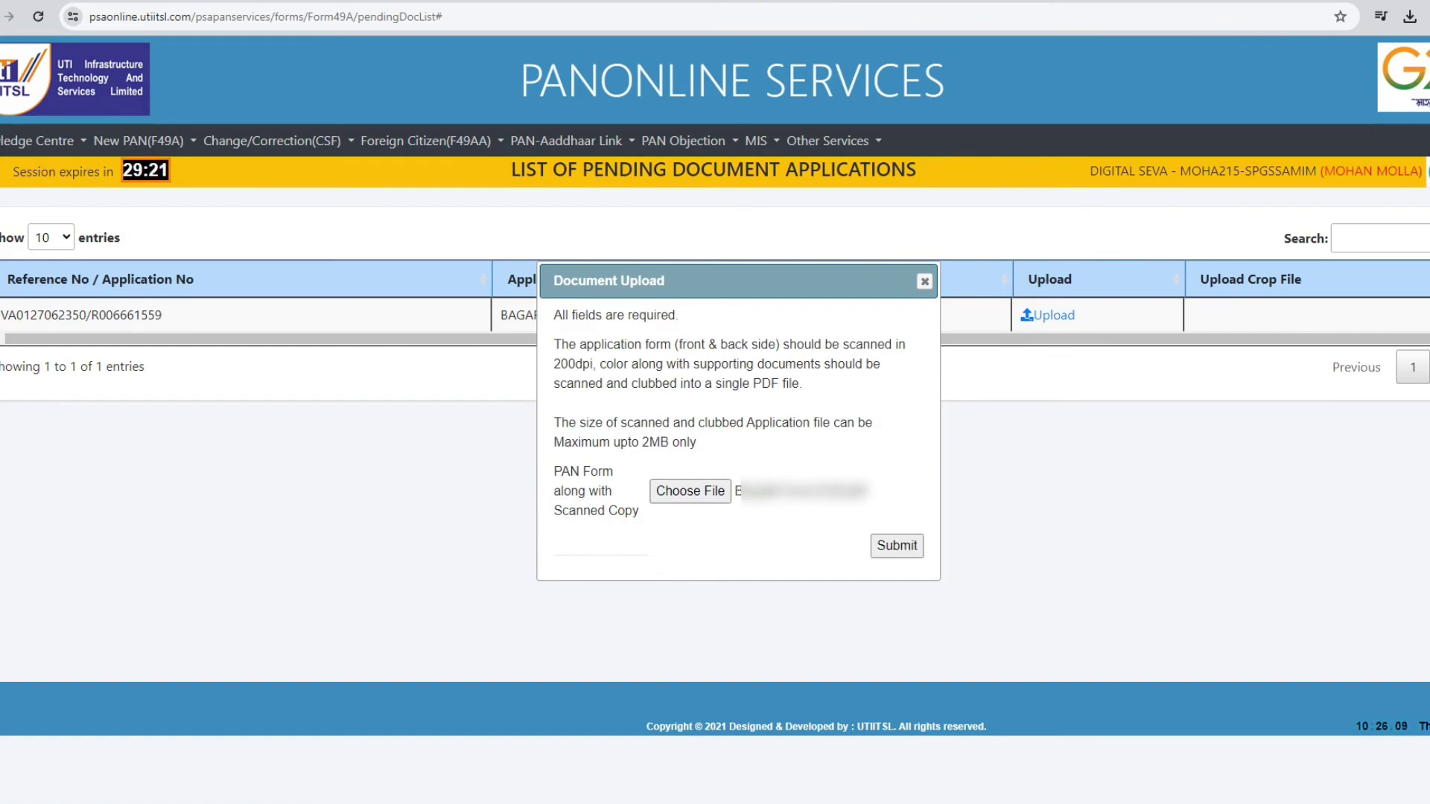
left_click(900, 548)
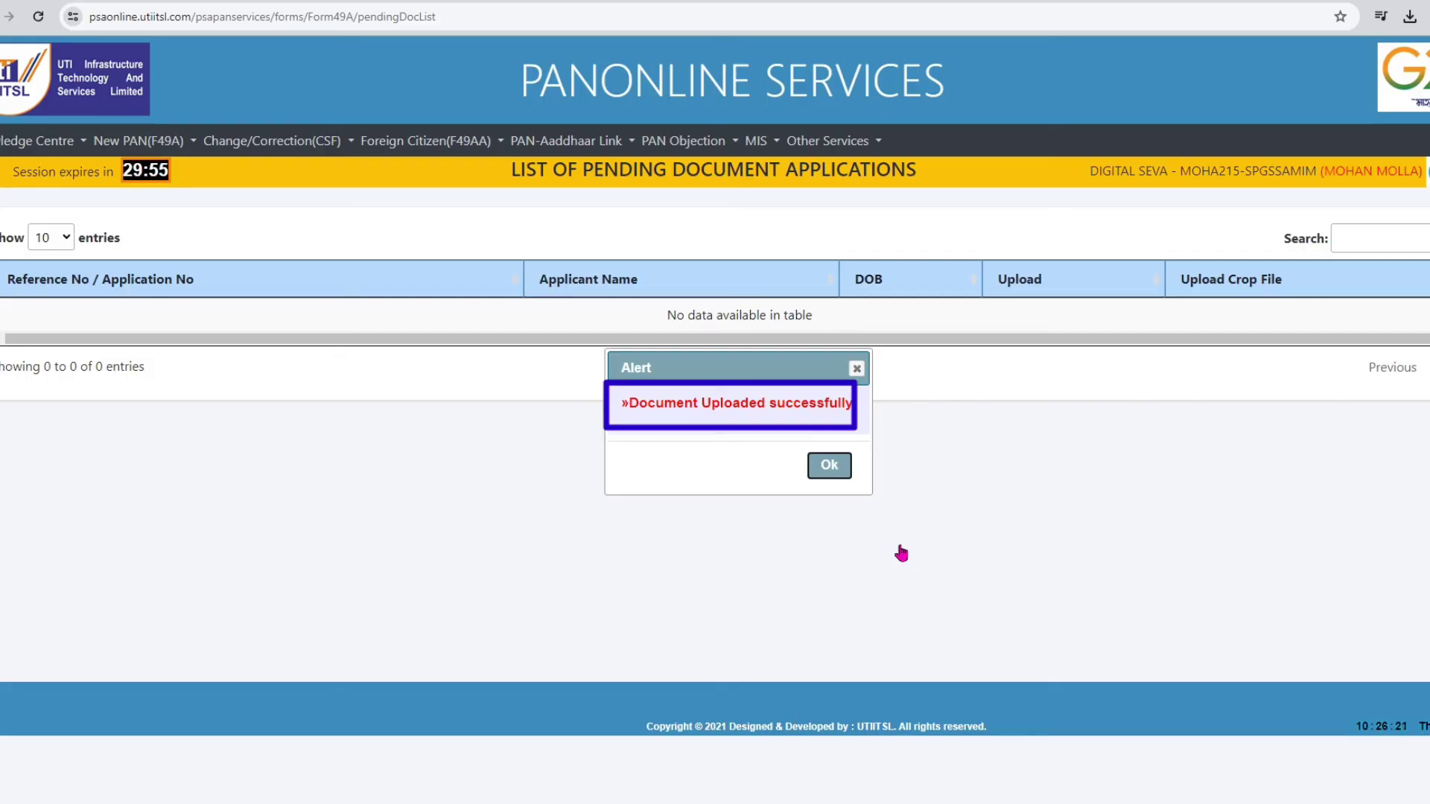
left_click(832, 468)
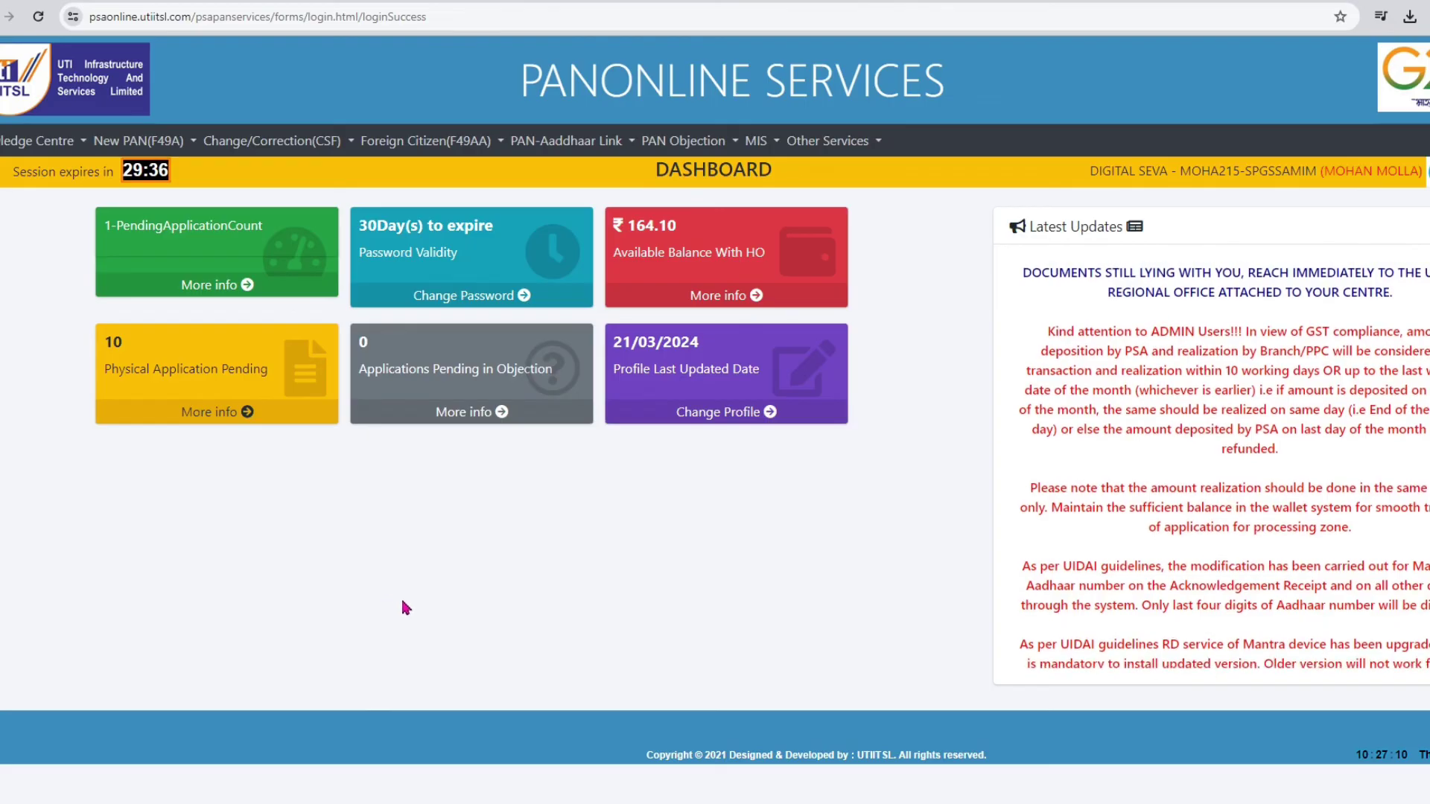
Step: Look through the document upload options for corrections and objections, and open the list of Form 49A applications under objection
left_click(254, 153)
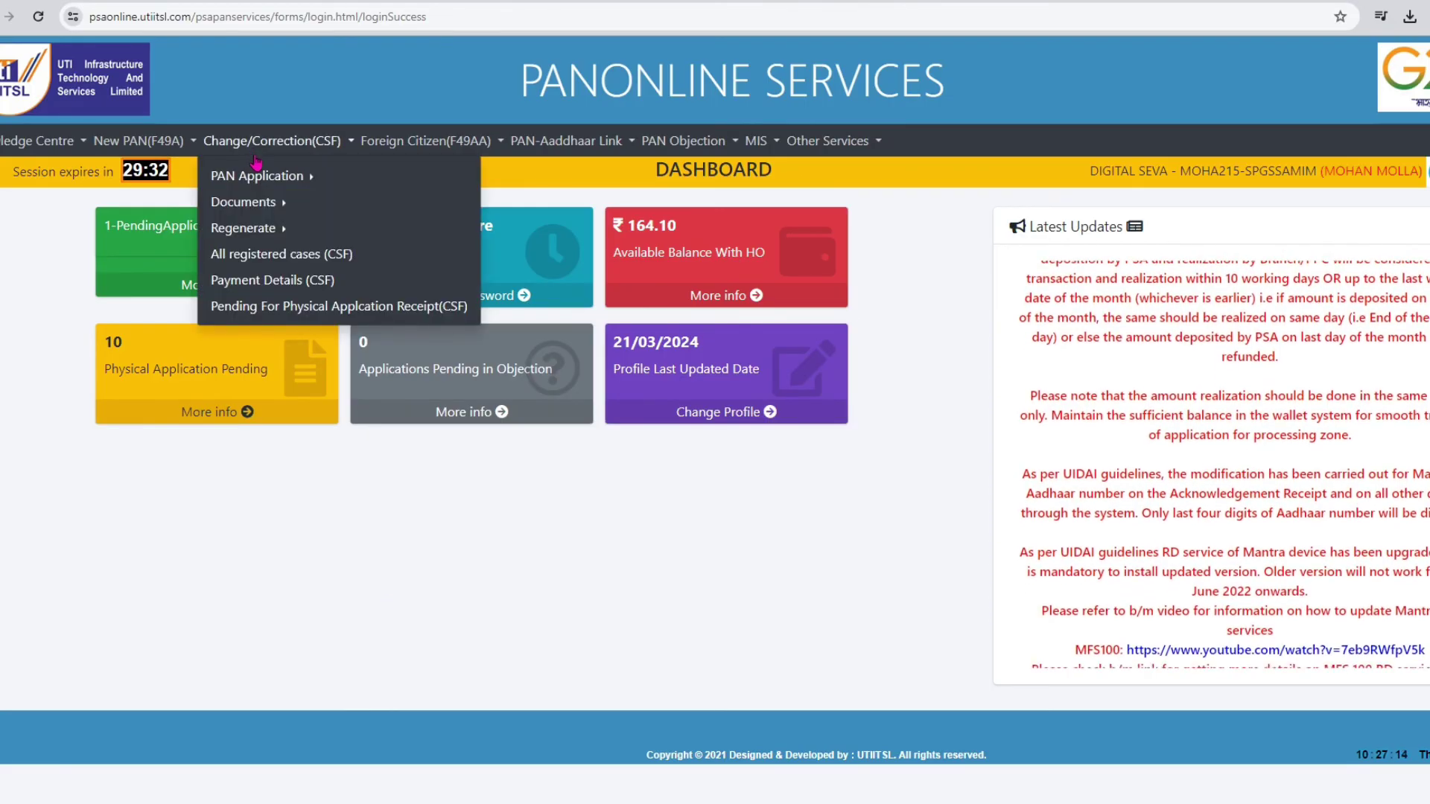
mouse_move(255, 201)
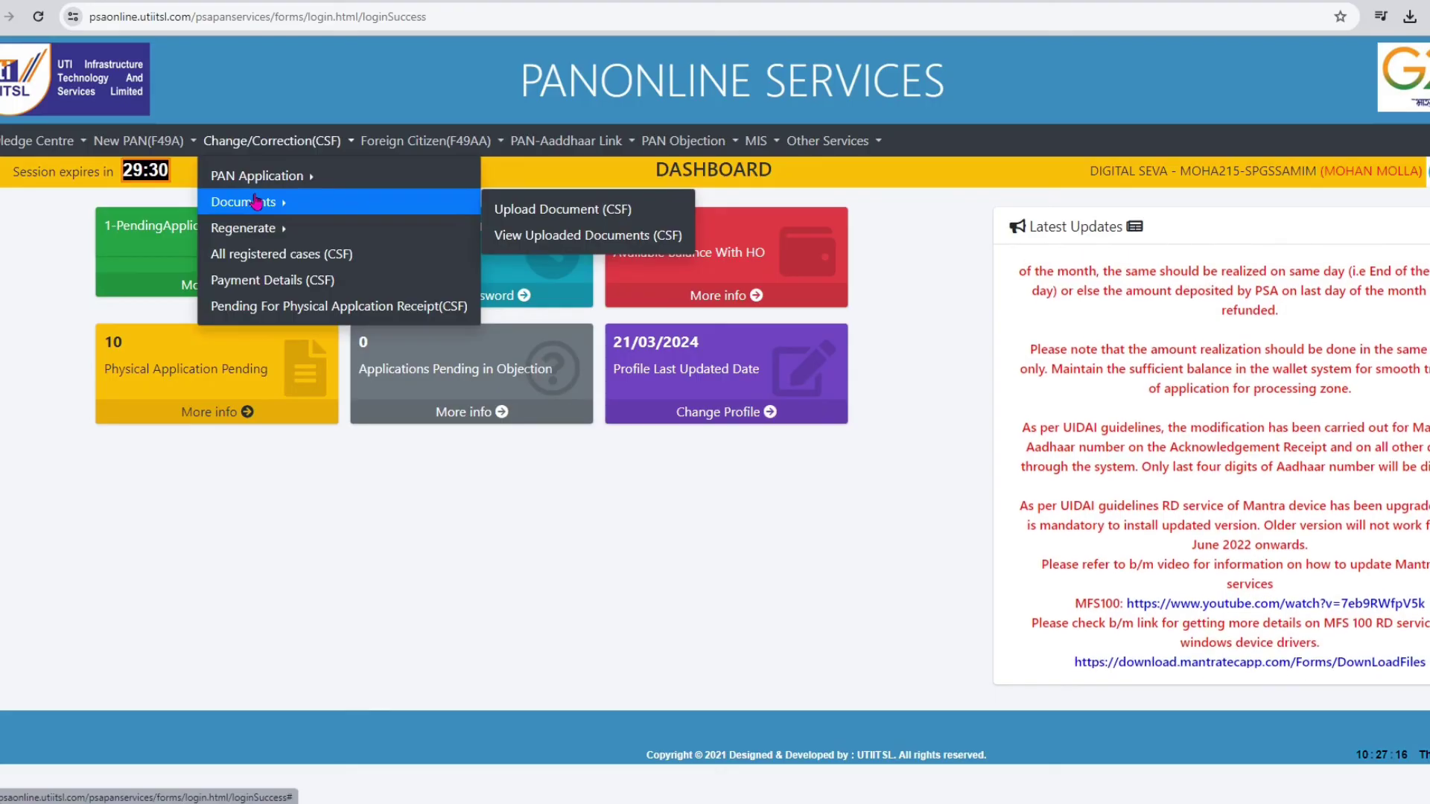
mouse_move(715, 146)
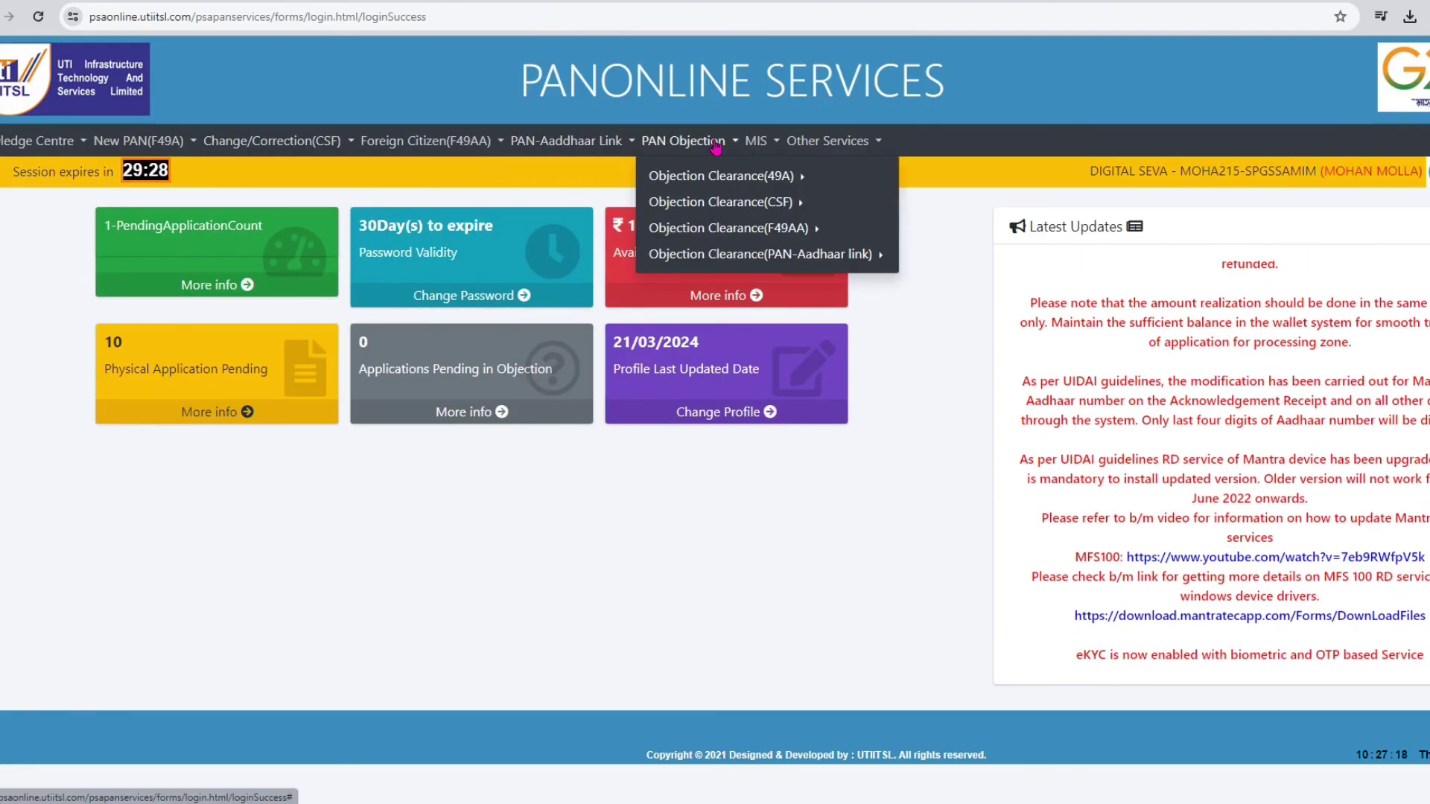
mouse_move(721, 186)
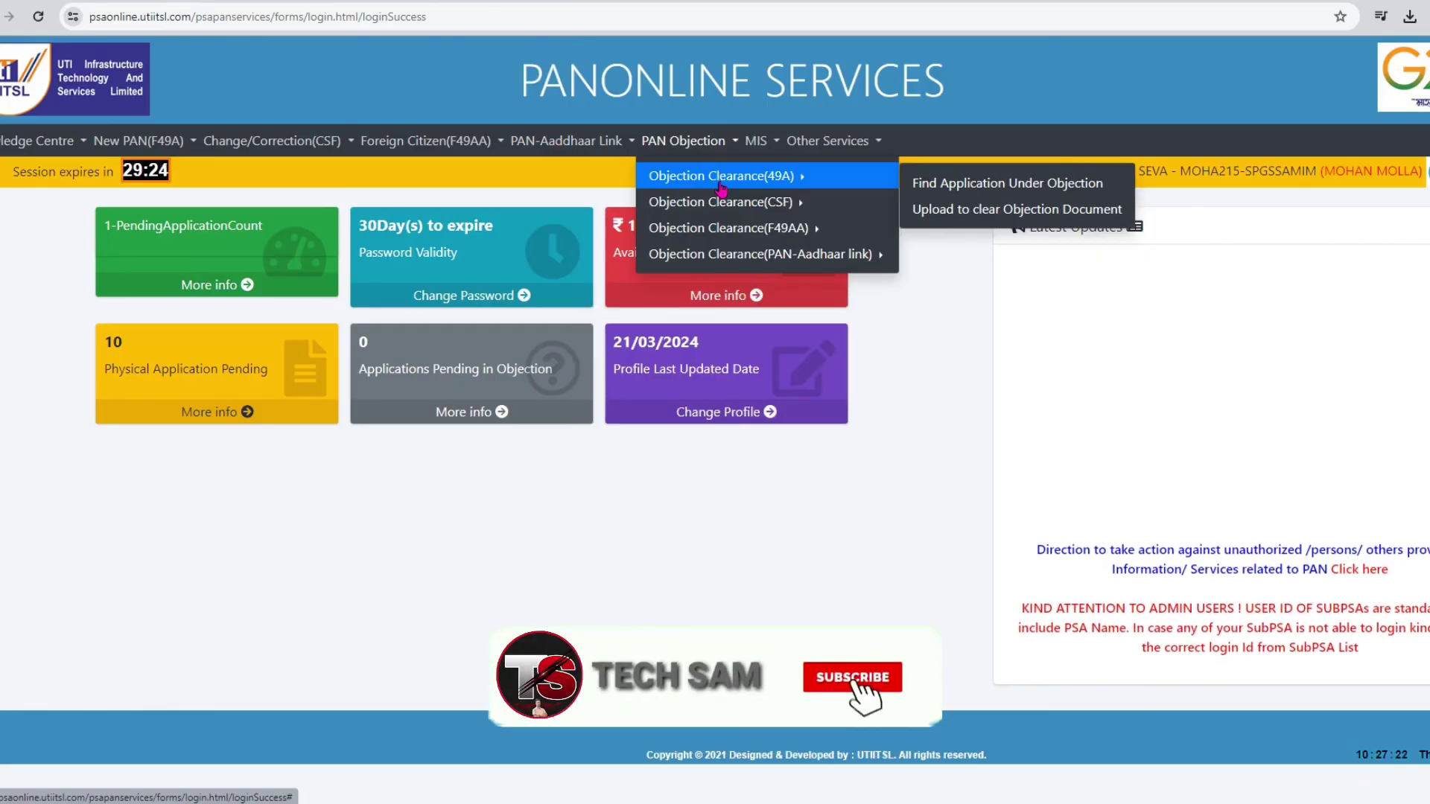
left_click(924, 187)
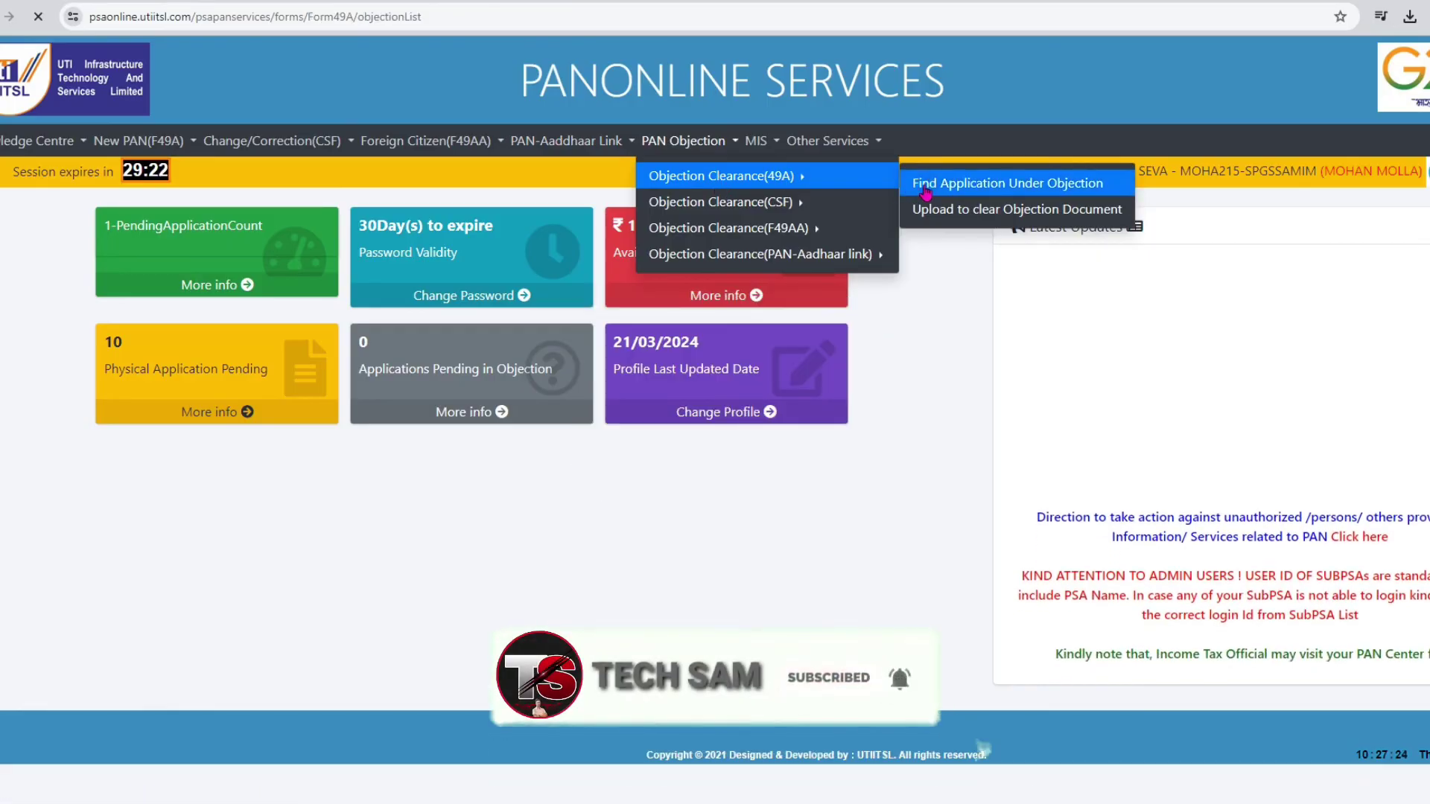